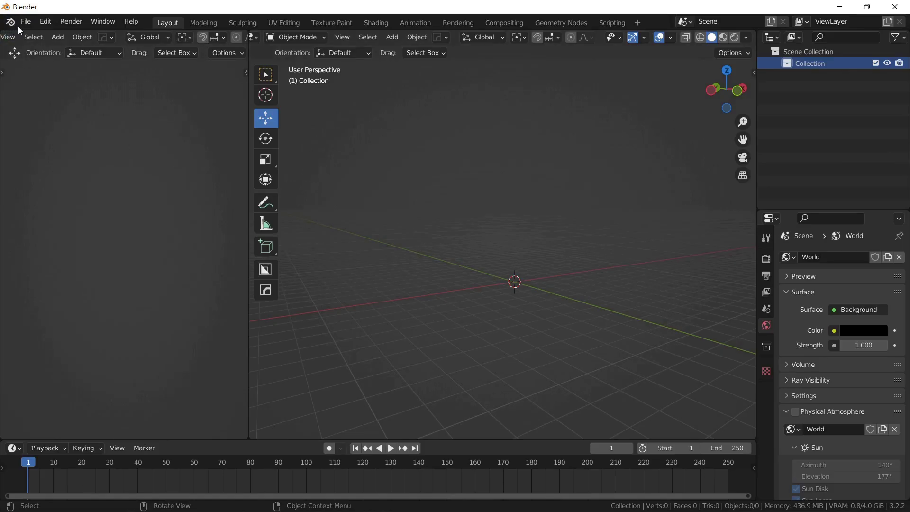
- Import the Avatar.obj model from the TUbe folder as a Wavefront OBJ
left_click(26, 22)
mouse_move(64, 179)
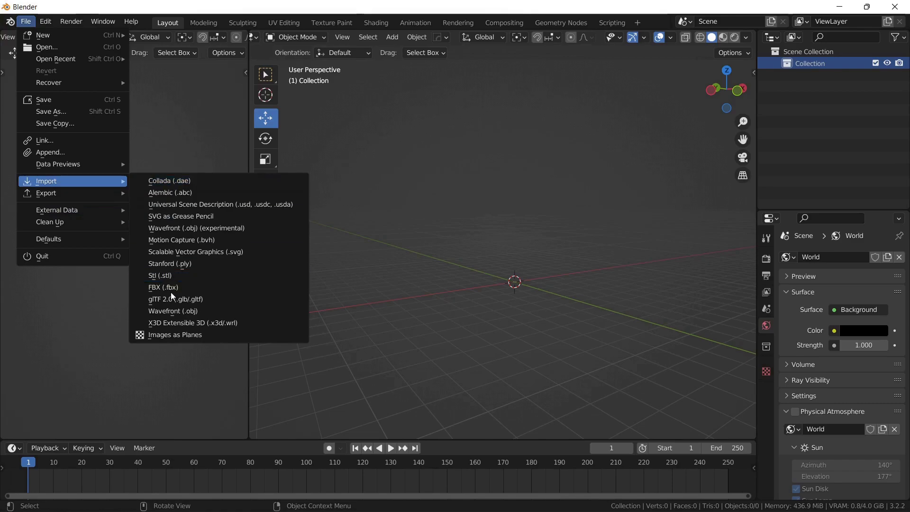
left_click(162, 312)
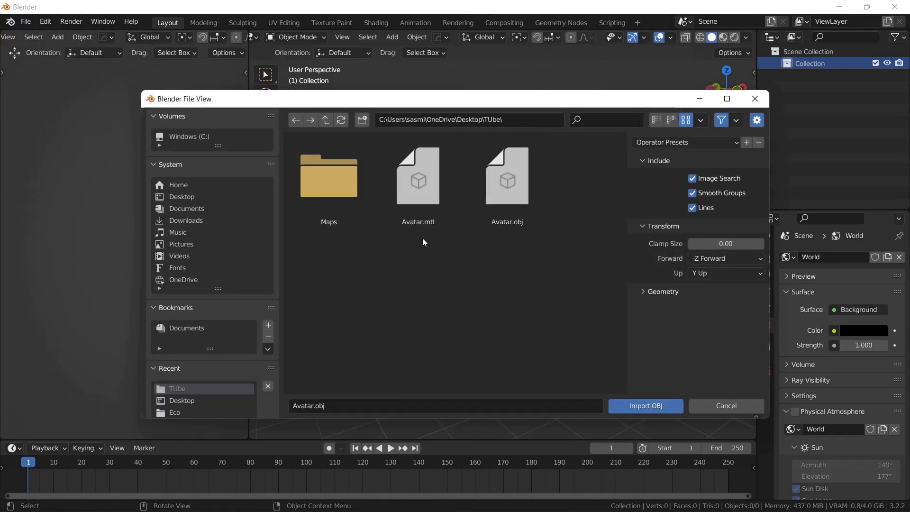
double_click(499, 169)
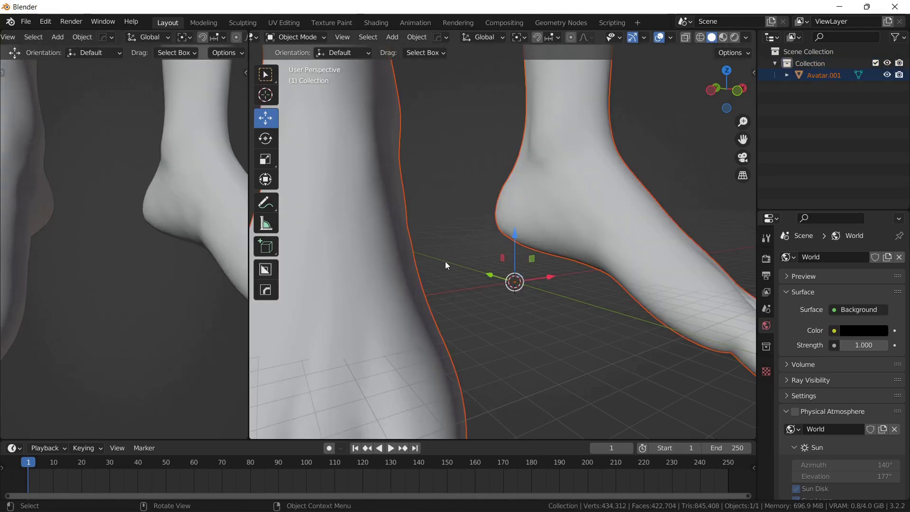
- Scale the oversized avatar down uniformly until the whole figure is small enough to be seen in the scene
scroll(445, 260, "down", 4)
key("s")
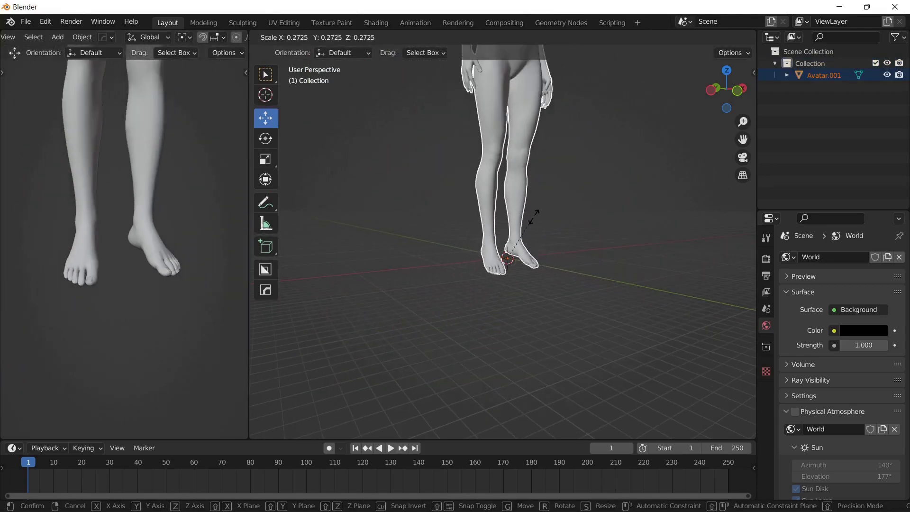
left_click(532, 218)
key("s")
left_click(527, 208)
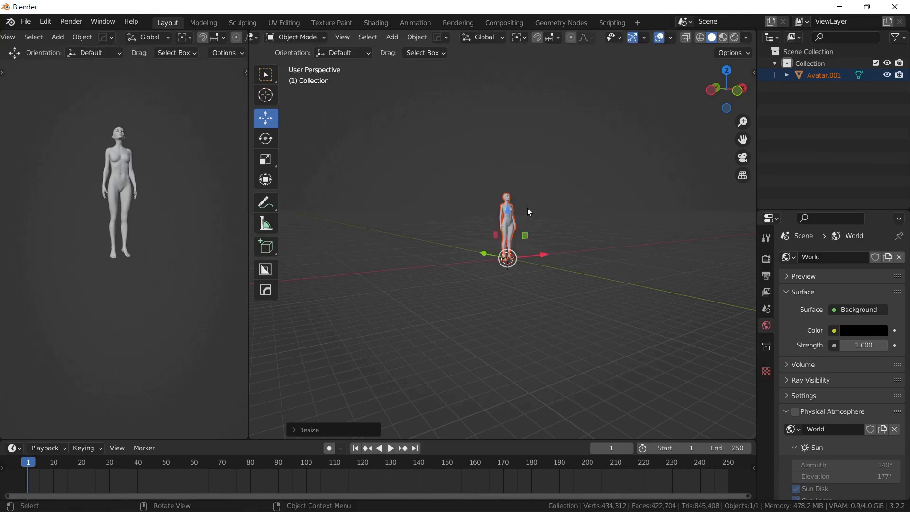
- Add a camera and align it to a three-quarter front view of the avatar
scroll(534, 211, "up", 3)
middle_click_drag(540, 215, 564, 226)
left_click(563, 226)
key("shift+a")
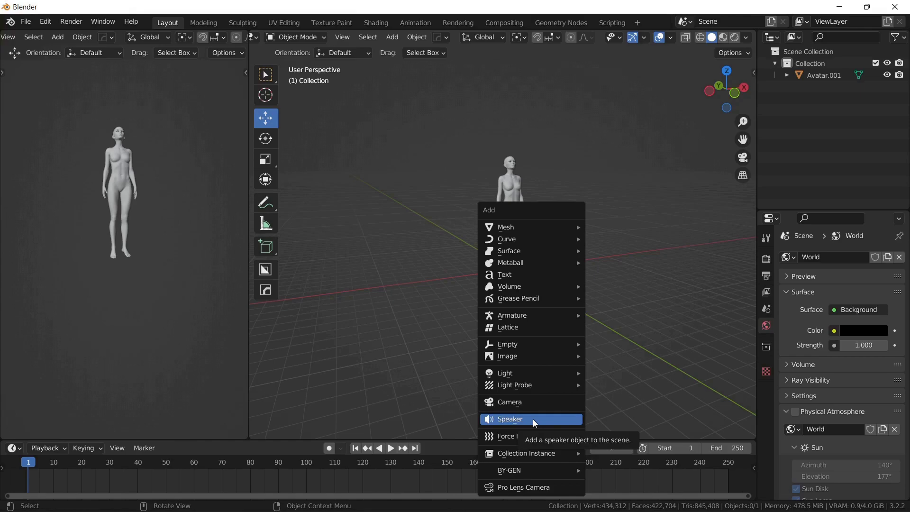
left_click(530, 402)
scroll(543, 301, "up", 5)
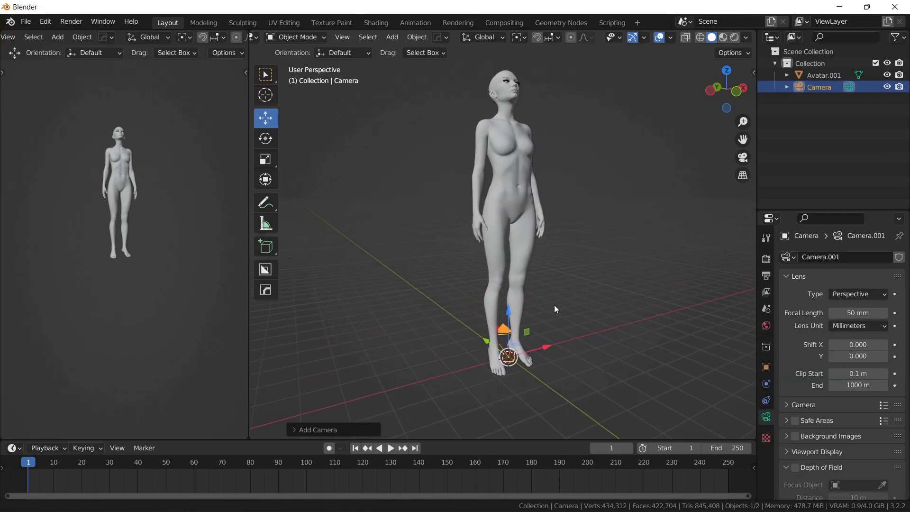
key("ctrl+alt+KP_0")
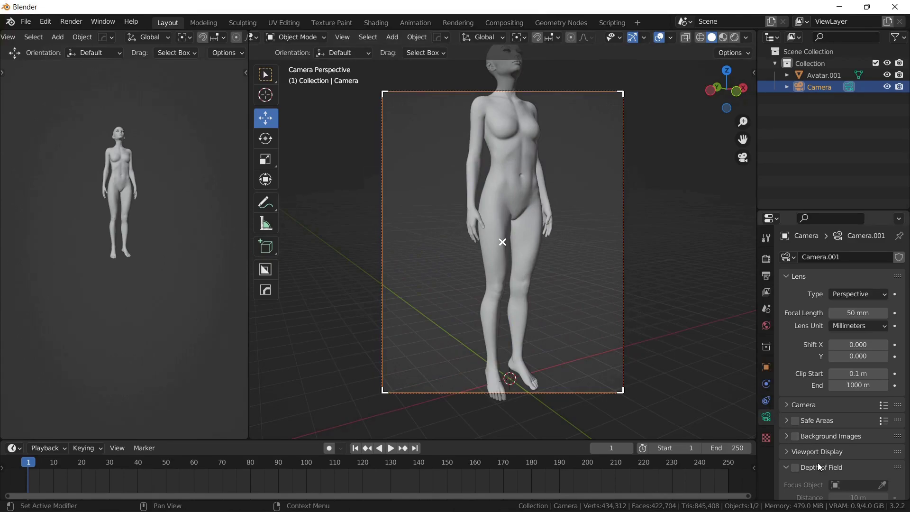
- Lock the camera to the view so that navigating the viewport moves the camera
scroll(598, 276, "down", 1)
key("n")
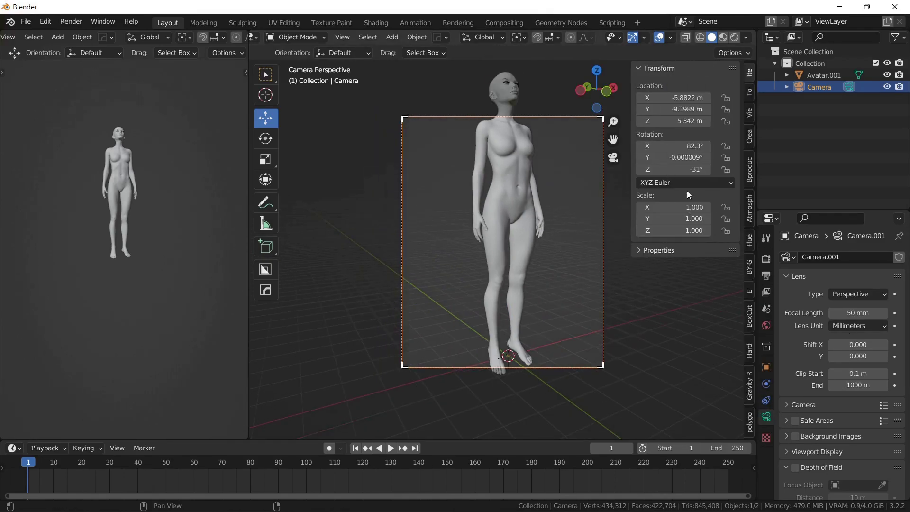
left_click(749, 116)
left_click(695, 216)
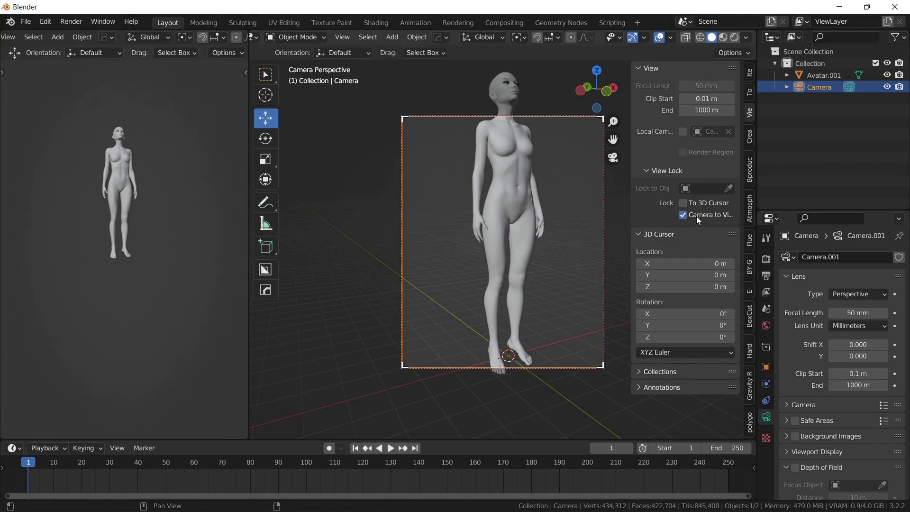
- Reframe the locked camera to show the avatar from head to shins, and release the camera-to-view lock
key("n")
middle_click_drag(527, 230, 536, 263)
scroll(534, 259, "up", 5)
key("n")
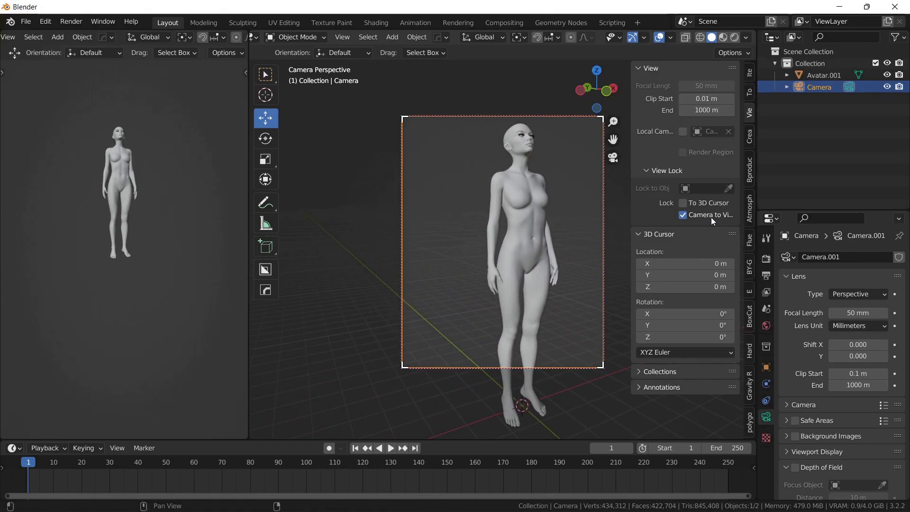
key("n")
- Add a plane scaled up well beyond the avatar's footprint, and rotate it 90° about X to form an upright wall
key("shift+a")
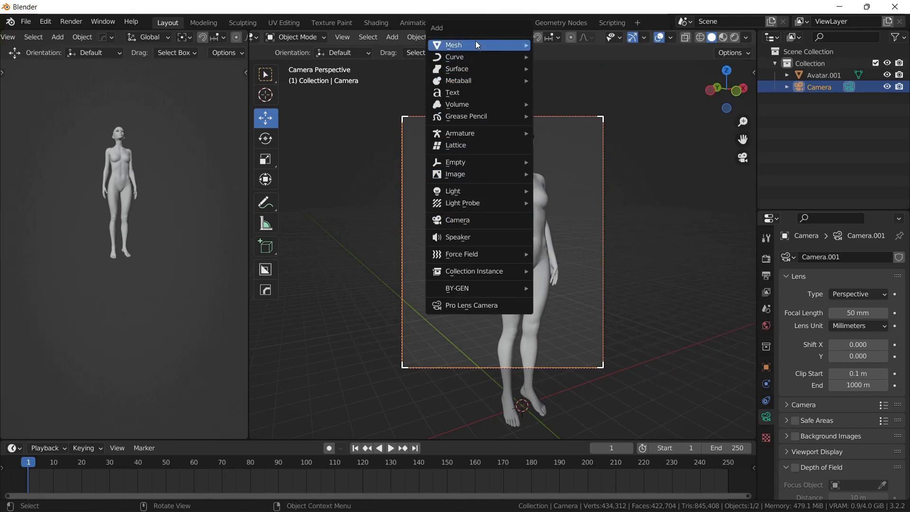
mouse_move(476, 43)
left_click(569, 50)
key("s")
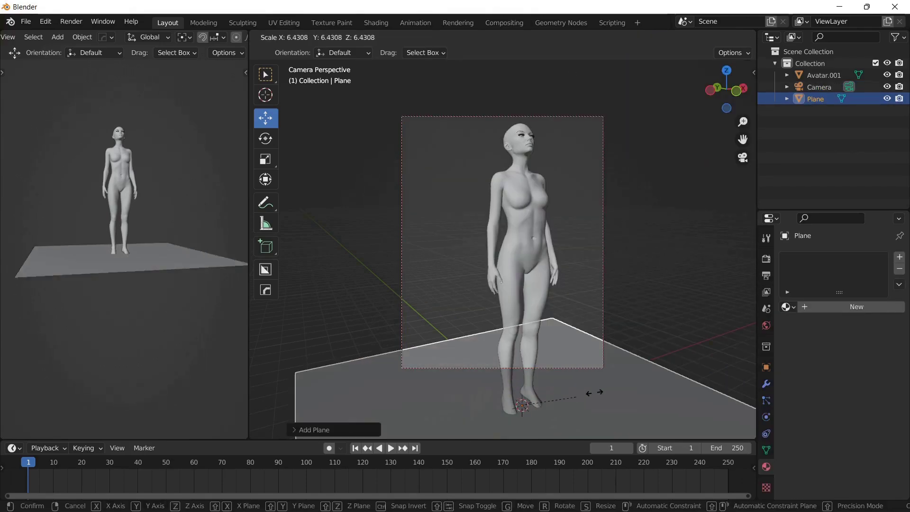
left_click(595, 384)
type("r")
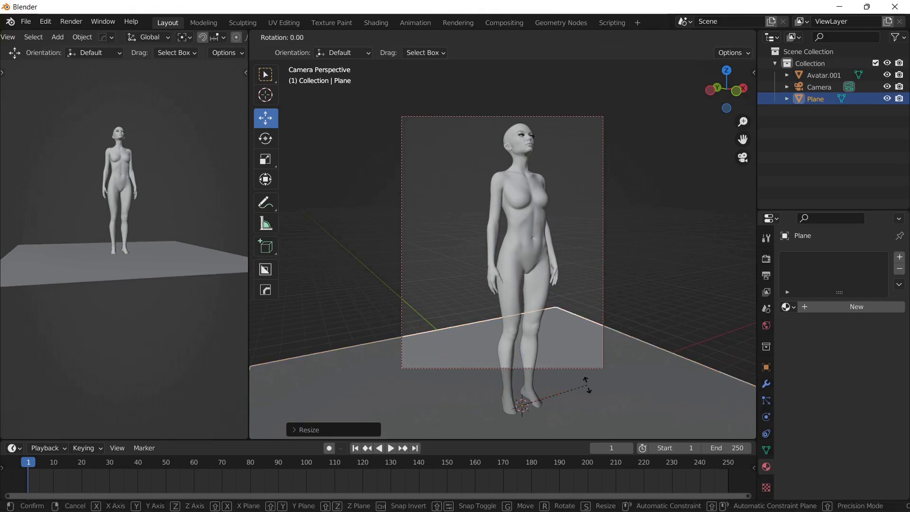
type("x90")
key("Return")
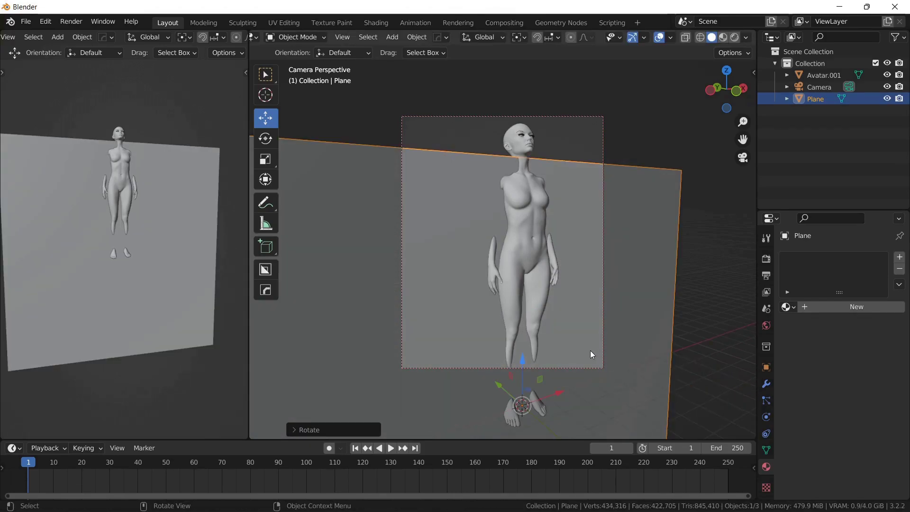
- Move the upright plane behind the avatar along Y, Z and X, and enlarge it slightly to cover the camera frame's background
key("g")
key("y")
left_click(521, 282)
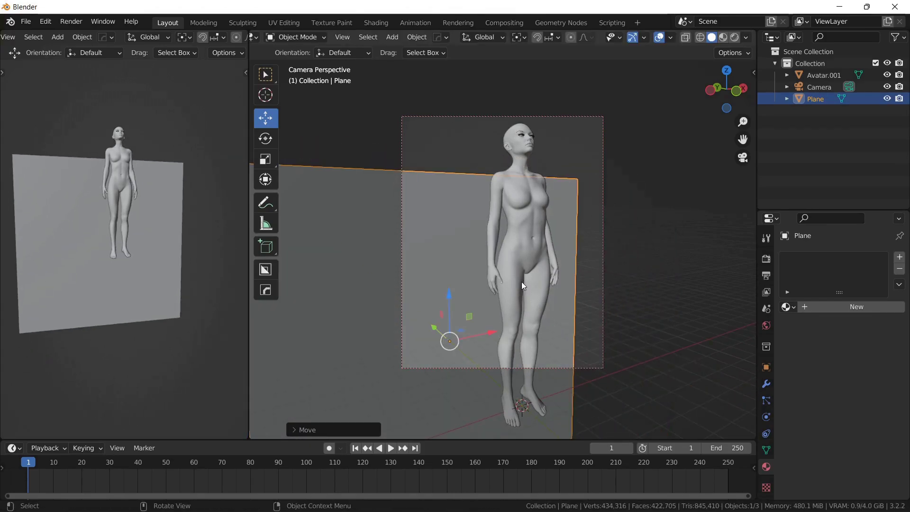
key("g")
key("z")
left_click(524, 217)
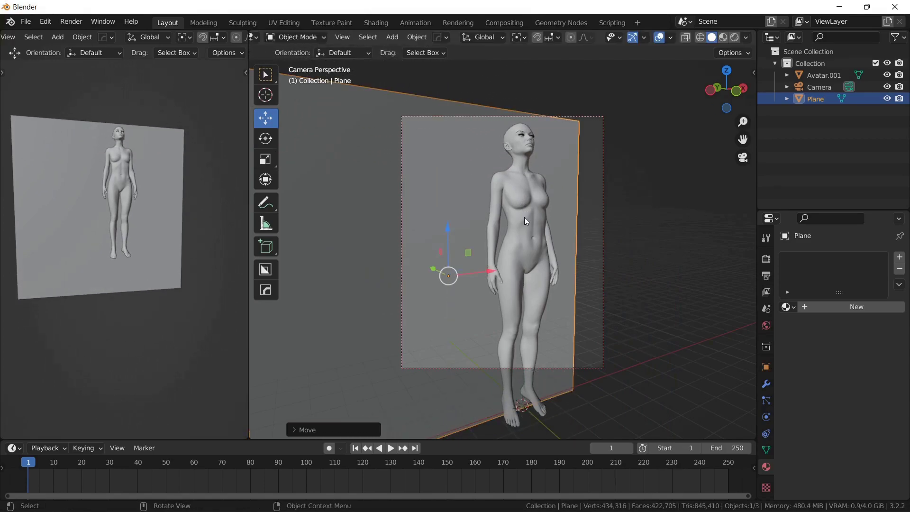
key("g")
key("x")
left_click(612, 175)
key("s")
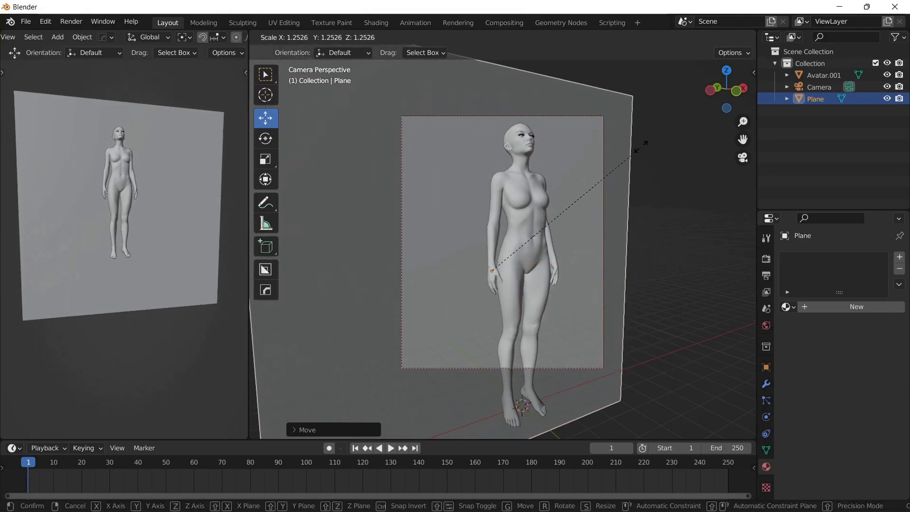
left_click(618, 169)
- Add a second plane under the avatar's feet and scale it up as a floor extending past the back wall
key("shift+a")
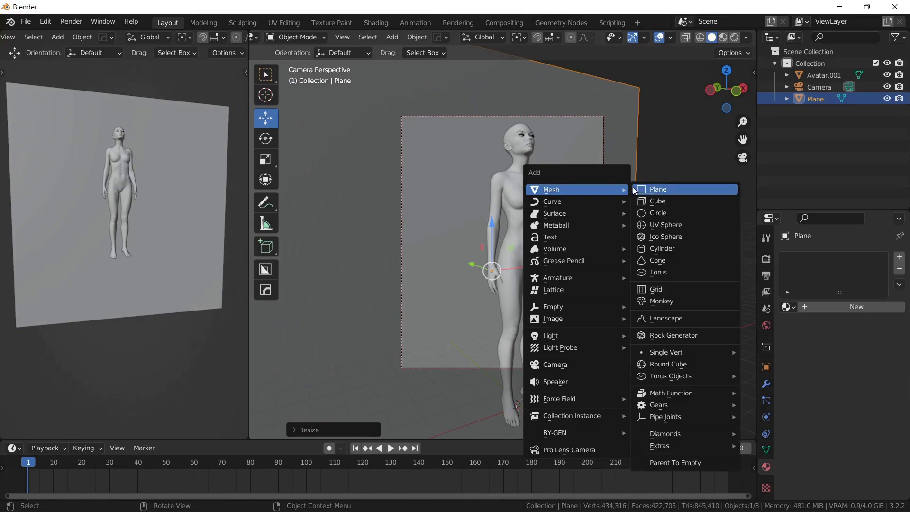
left_click(660, 187)
key("s")
left_click(327, 172)
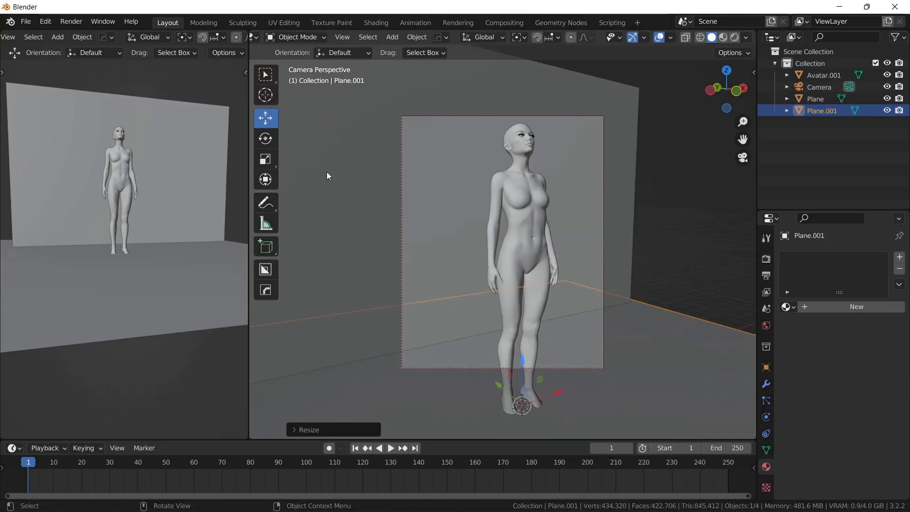
scroll(439, 298, "up", 3)
scroll(438, 294, "down", 1)
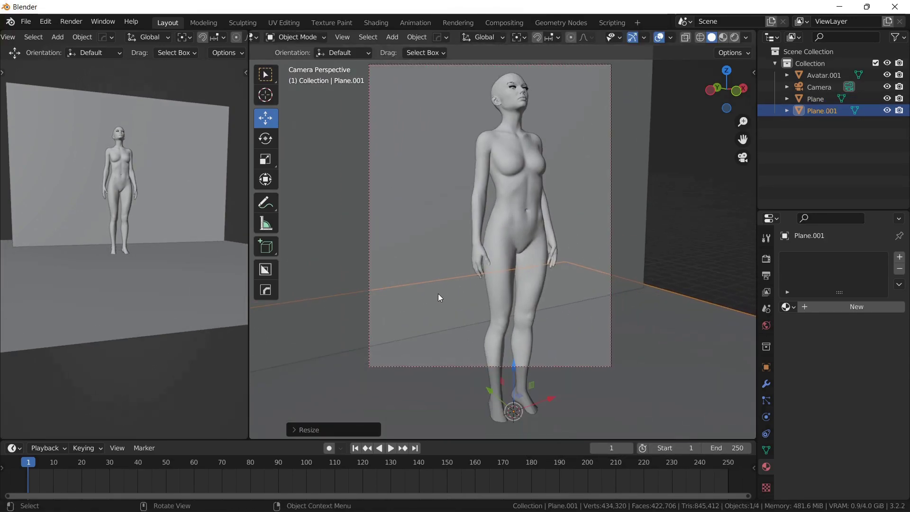
middle_click_drag(462, 263, 465, 280, "shift")
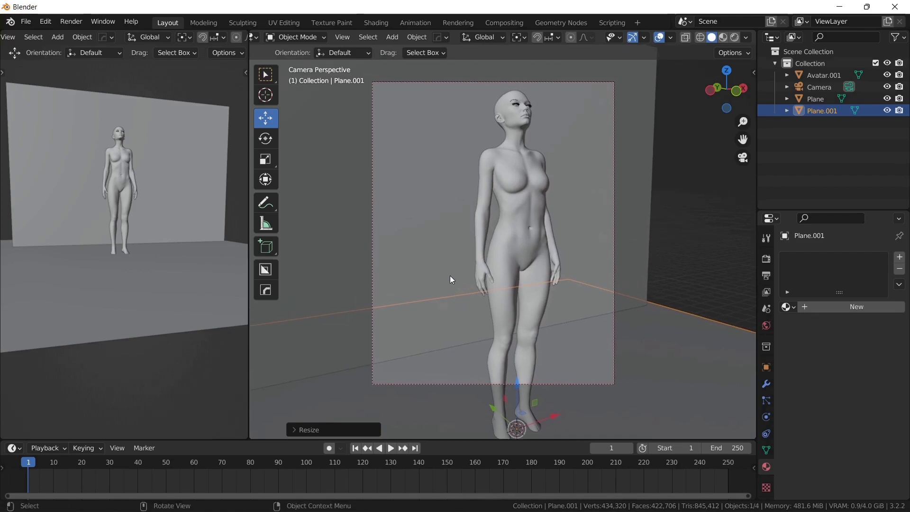
- Remove all material slots from the avatar, from Body.002 through the last one in its material list
left_click(418, 236)
left_click(522, 213)
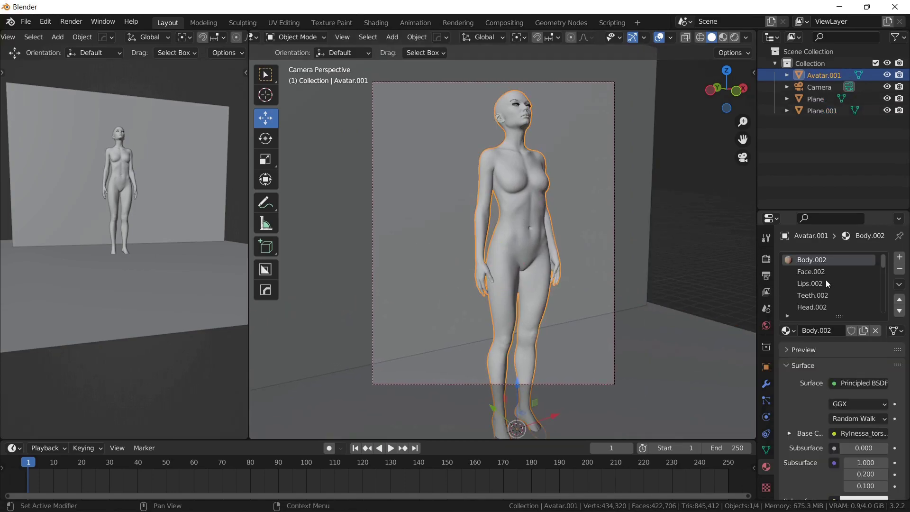
scroll(819, 284, "down", 8)
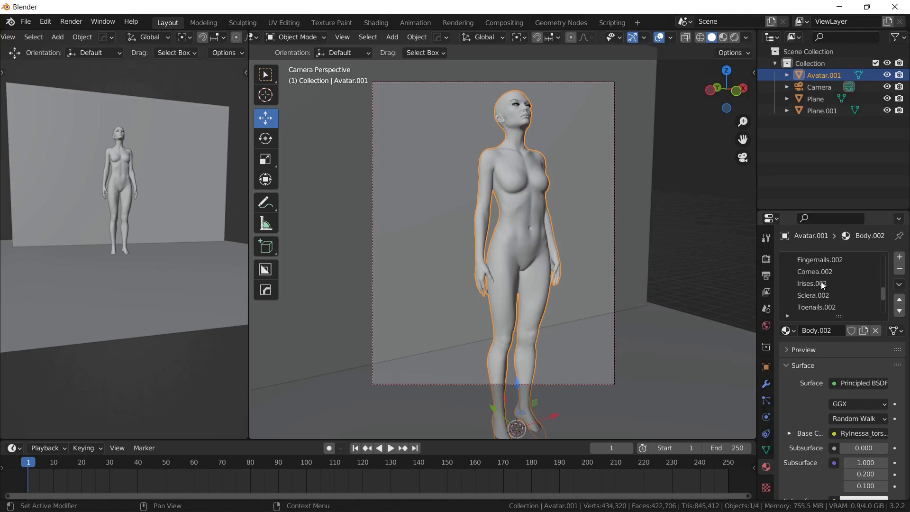
scroll(823, 285, "up", 10)
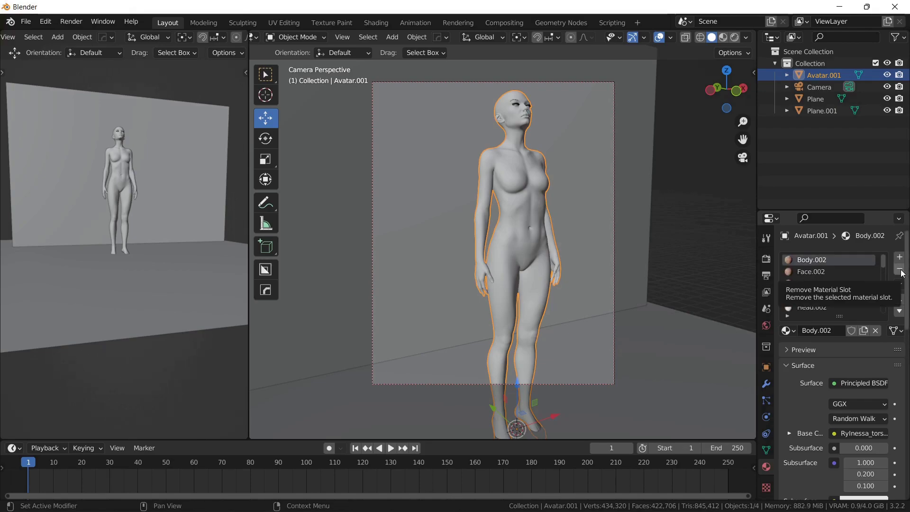
middle_click_drag(609, 248, 566, 267)
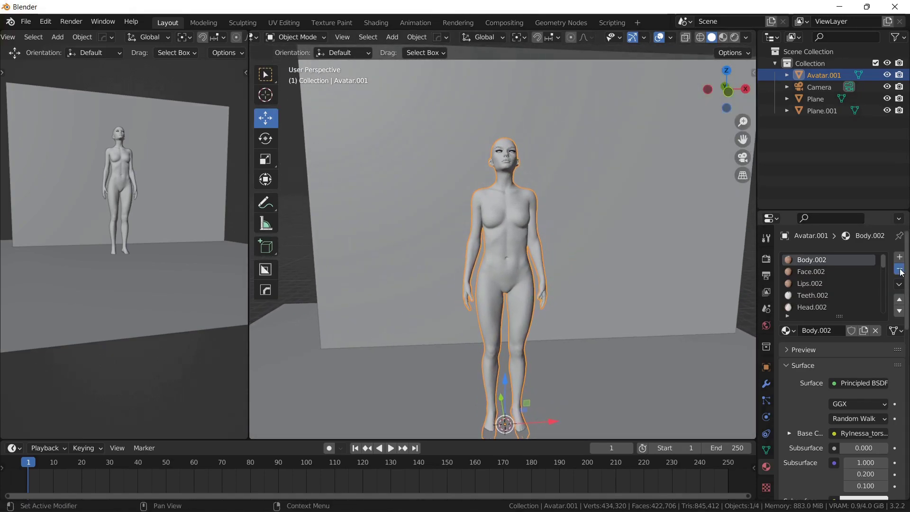
left_click(899, 270)
left_click(899, 269)
left_click(899, 270)
left_click(899, 270)
left_click(899, 270)
left_click(899, 270)
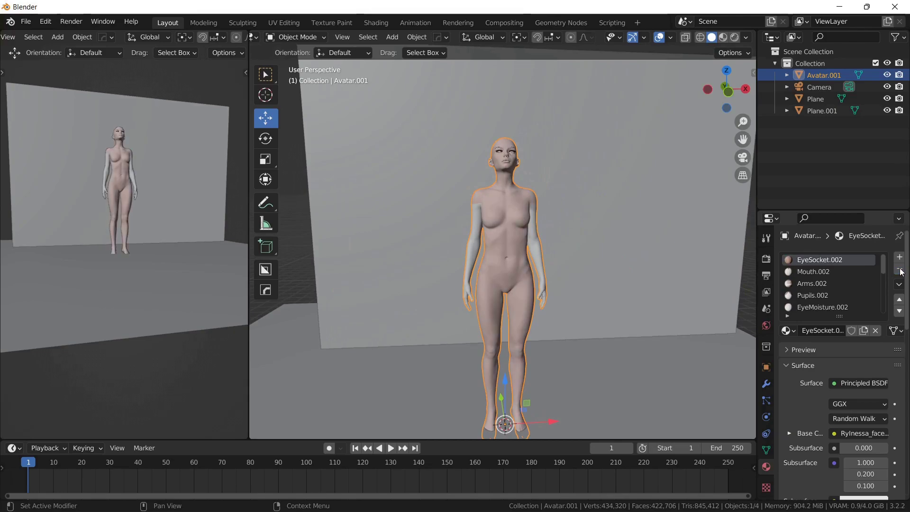
left_click(900, 270)
left_click(900, 270)
left_click(900, 271)
left_click(899, 271)
left_click(900, 270)
left_click(899, 270)
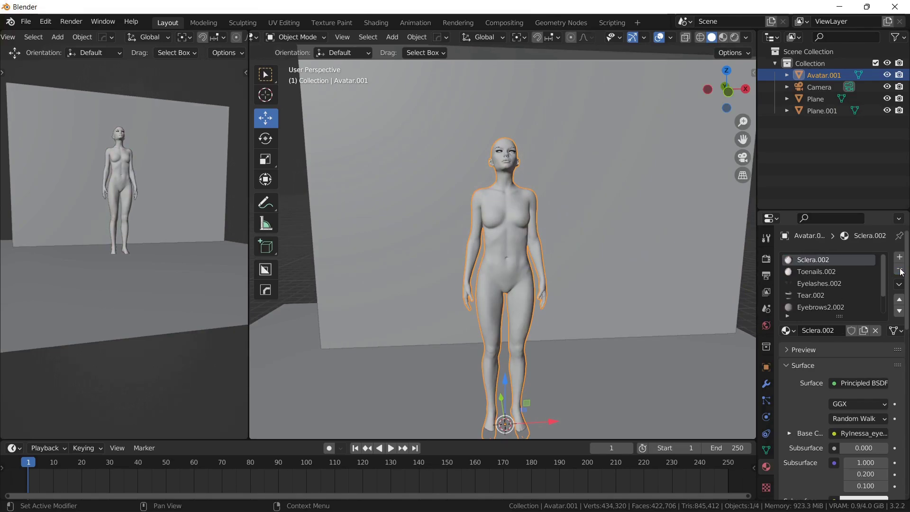
left_click(899, 270)
left_click(900, 270)
left_click(900, 271)
left_click(900, 270)
left_click(900, 270)
left_click(899, 270)
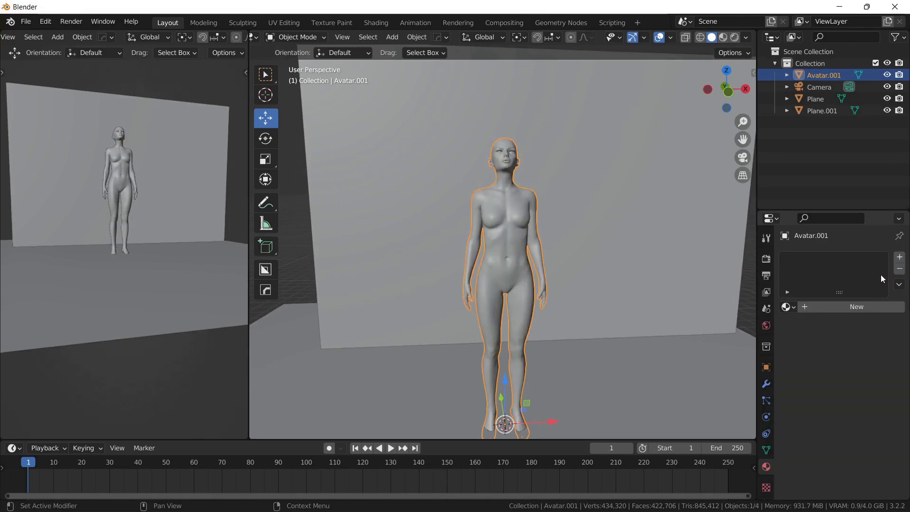
- Rename the Avatar.001 object to OBJ
middle_click_drag(402, 289, 527, 294)
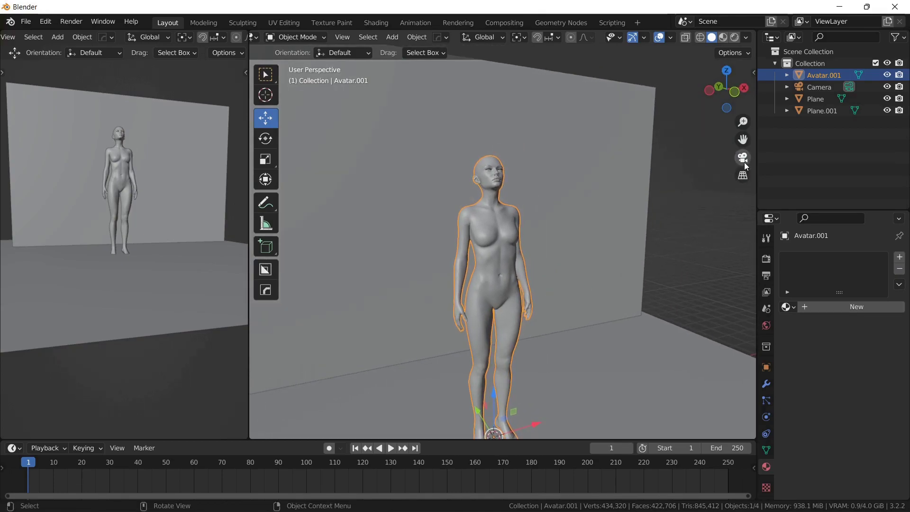
scroll(498, 217, "up", 4)
mouse_move(496, 218)
middle_mouse_down()
mouse_move(372, 219)
mouse_move(508, 223)
middle_mouse_up()
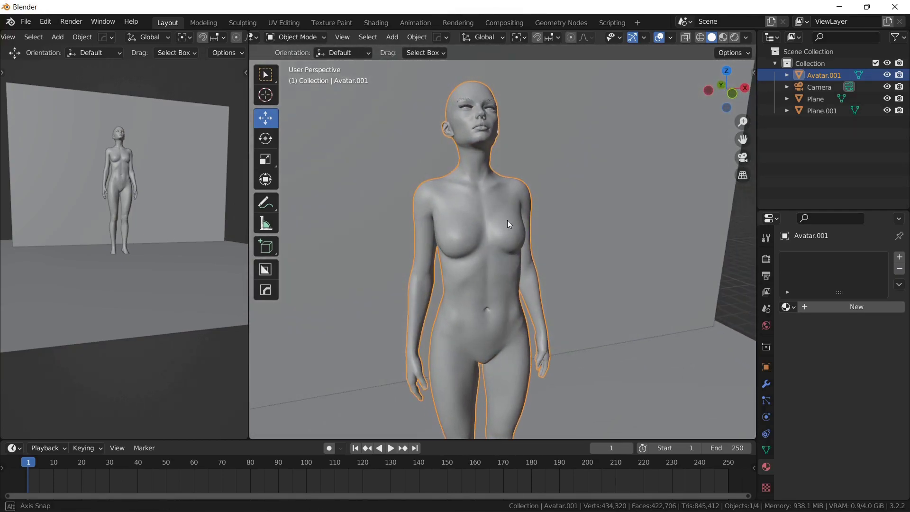
double_click(829, 75)
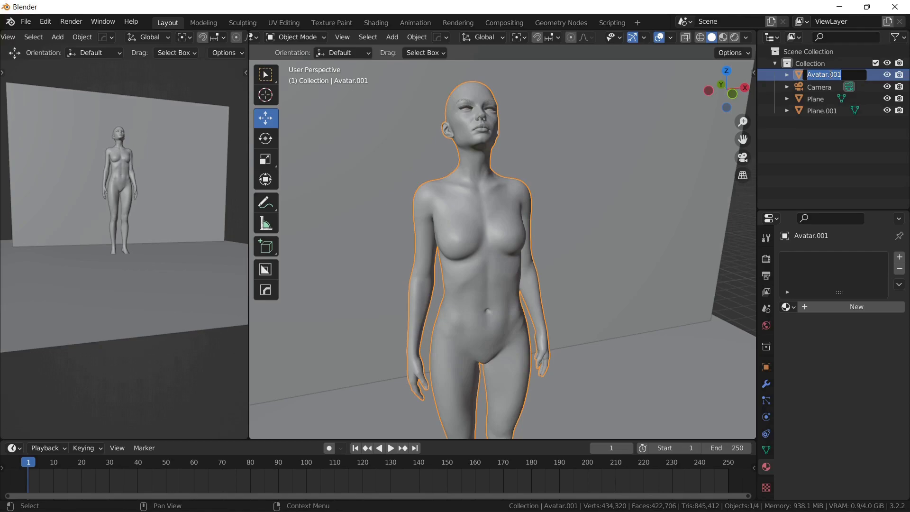
key("Return")
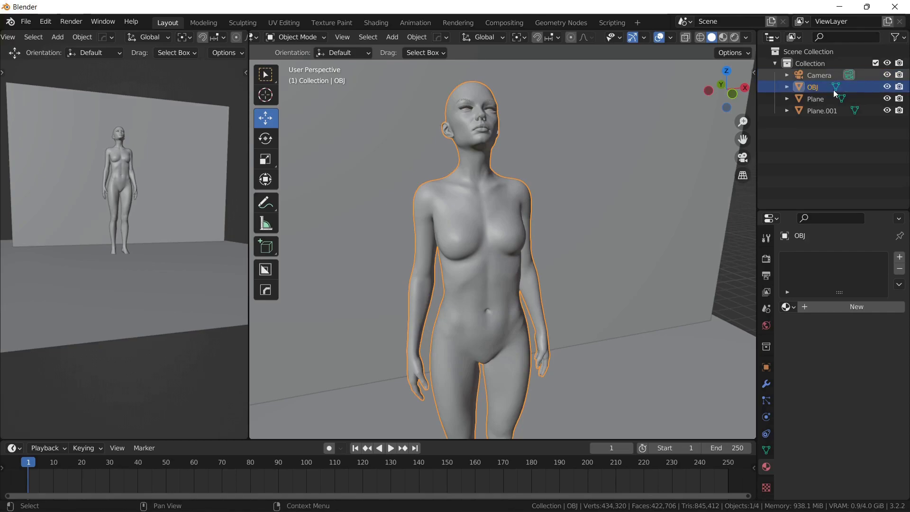
- Move the avatar object into a new collection named Source
key("m")
left_click(503, 150)
type("Source")
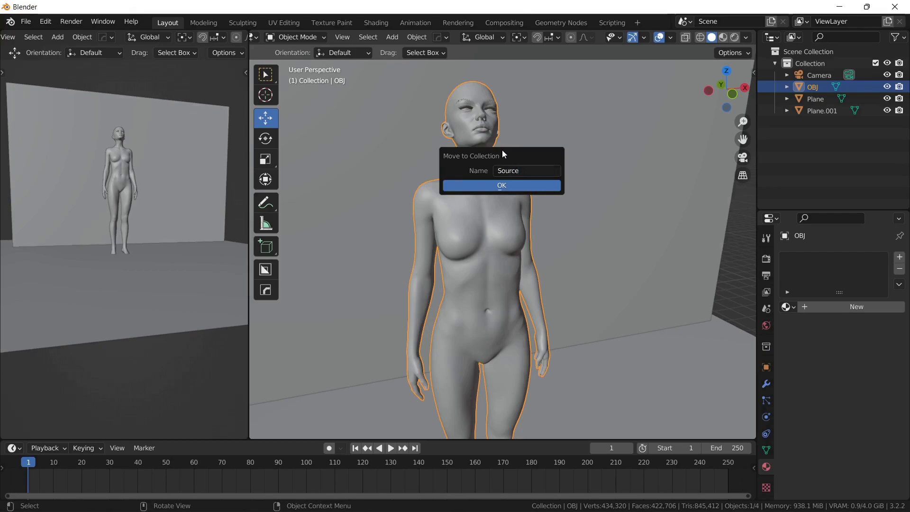
key("Return")
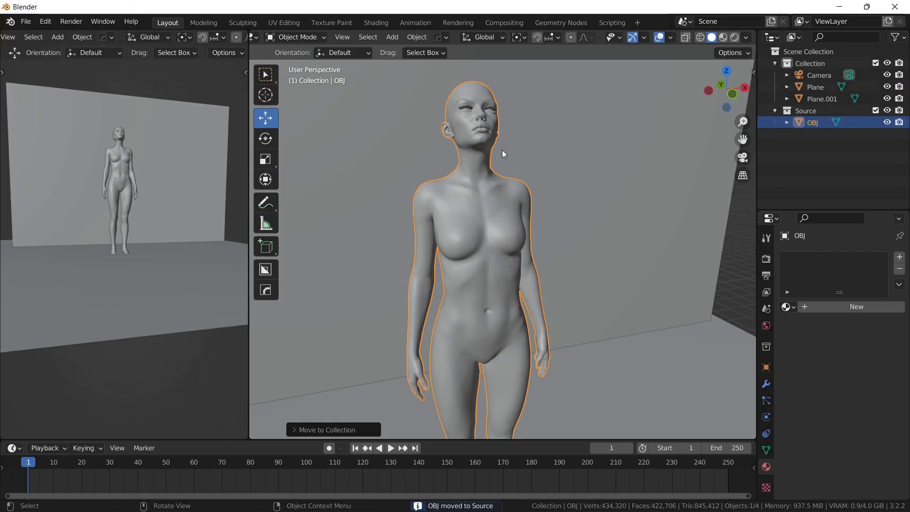
- Move the two plane objects, Plane and Plane.001, into a new collection named Environment
left_click(816, 88)
left_click(817, 100, "shift")
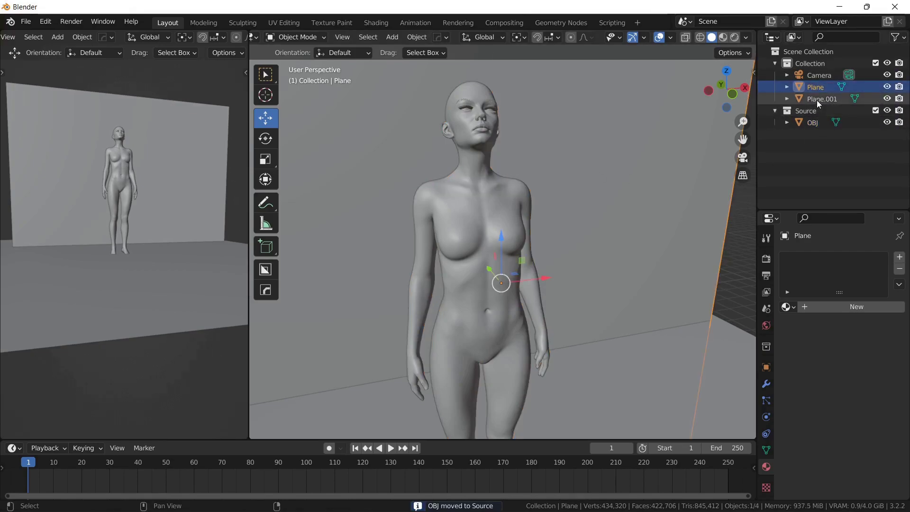
key("m")
left_click(511, 226)
type("Env")
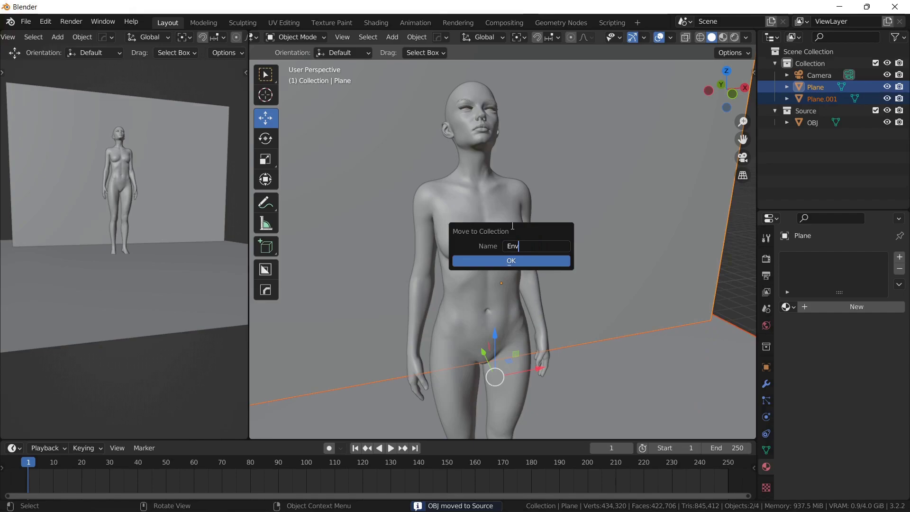
type("ironment")
key("Return")
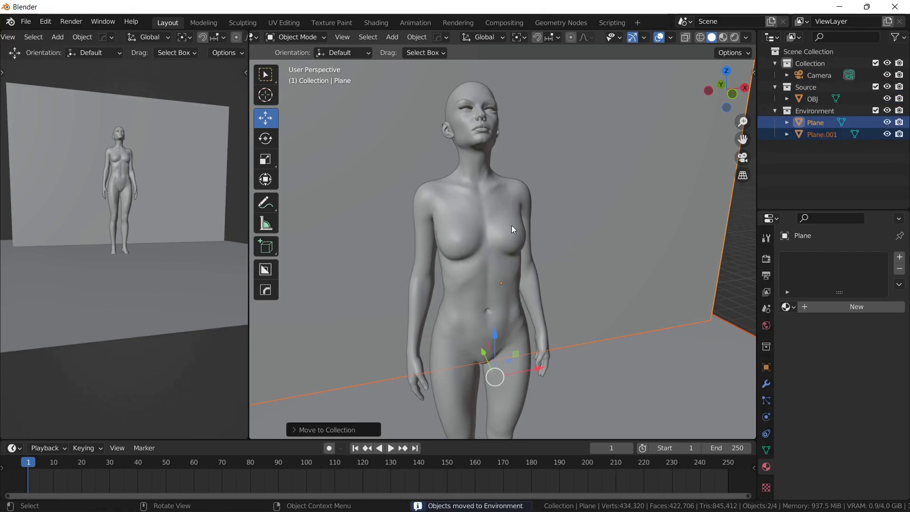
- Rename the default Collection that holds the camera as Crew
double_click(811, 65)
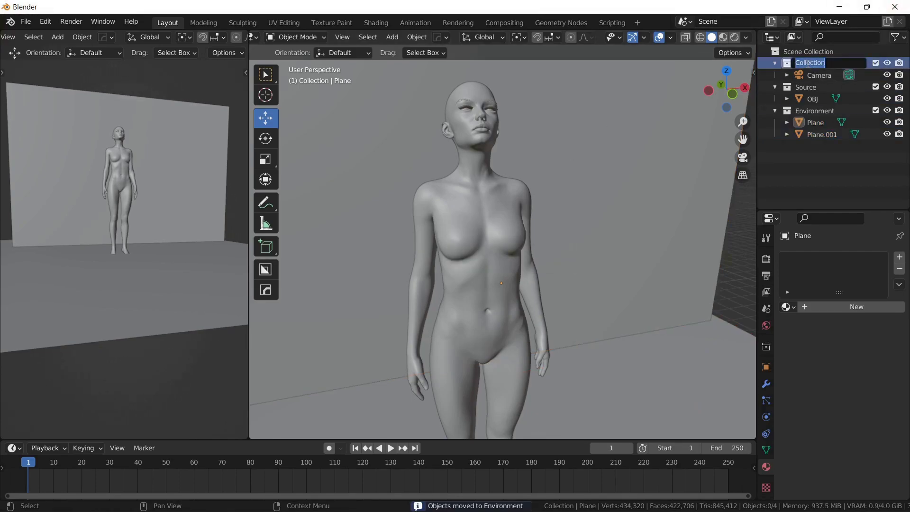
type("Crew")
key("Return")
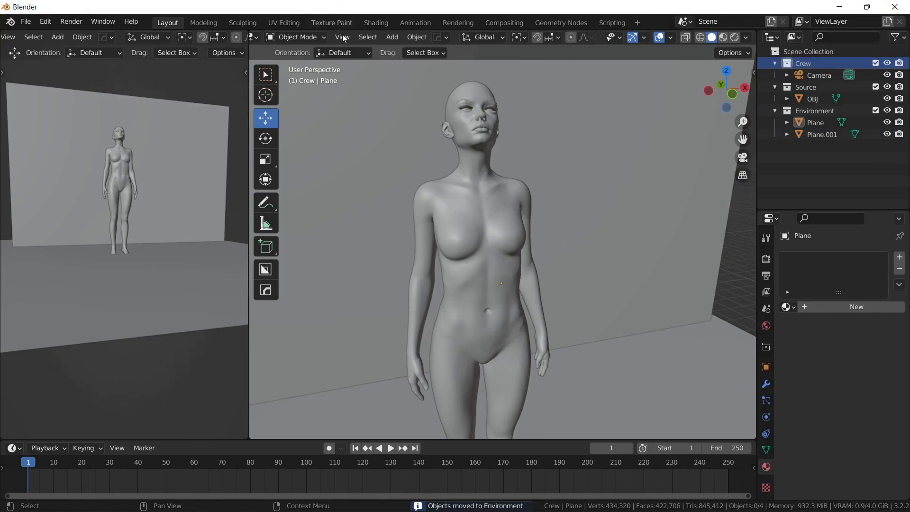
- Search the add-ons preferences for "cell" to check whether the Cell Fracture add-on is enabled
left_click(43, 22)
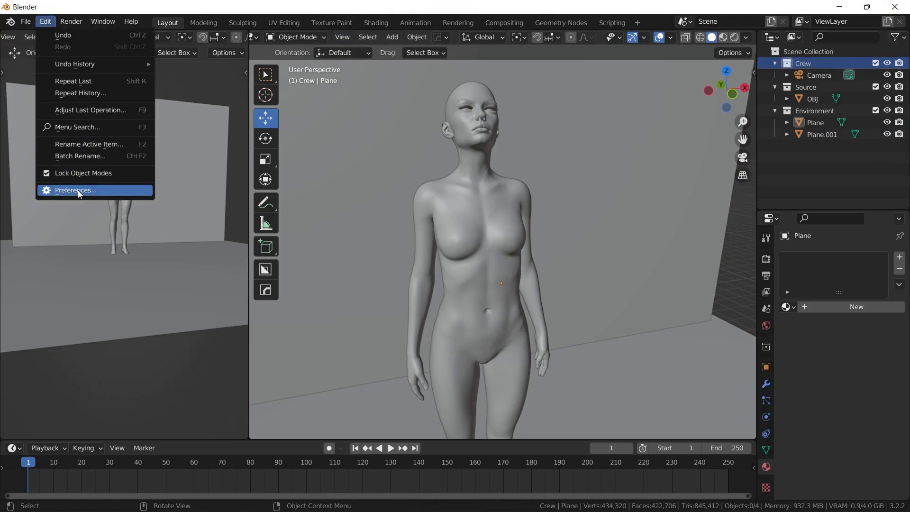
left_click(81, 191)
left_click(326, 62)
type("cell")
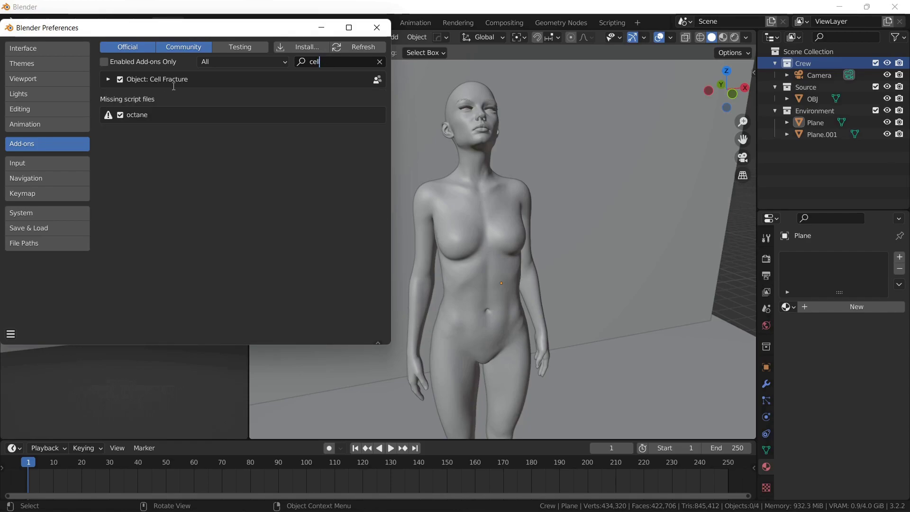
left_click(376, 27)
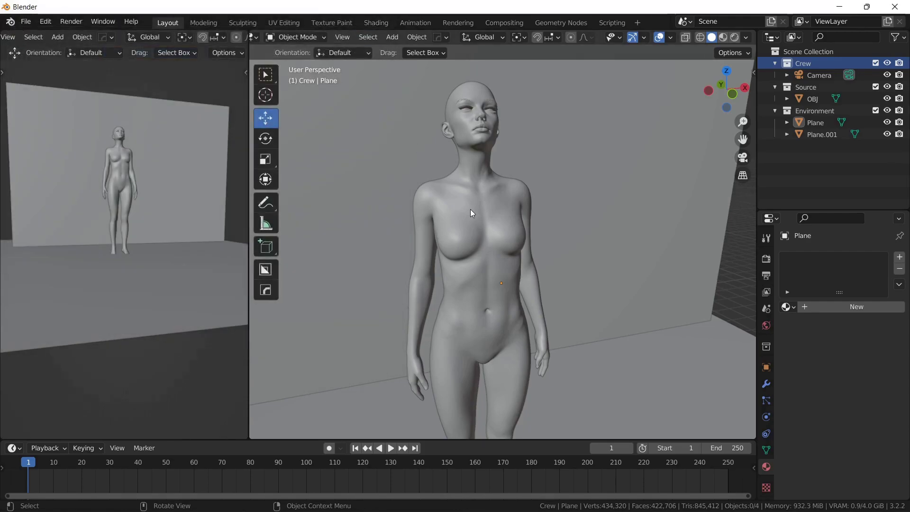
- Enter Edit Mode on the avatar and select all mesh linked to a vertex on its chest
middle_click_drag(666, 212, 616, 192)
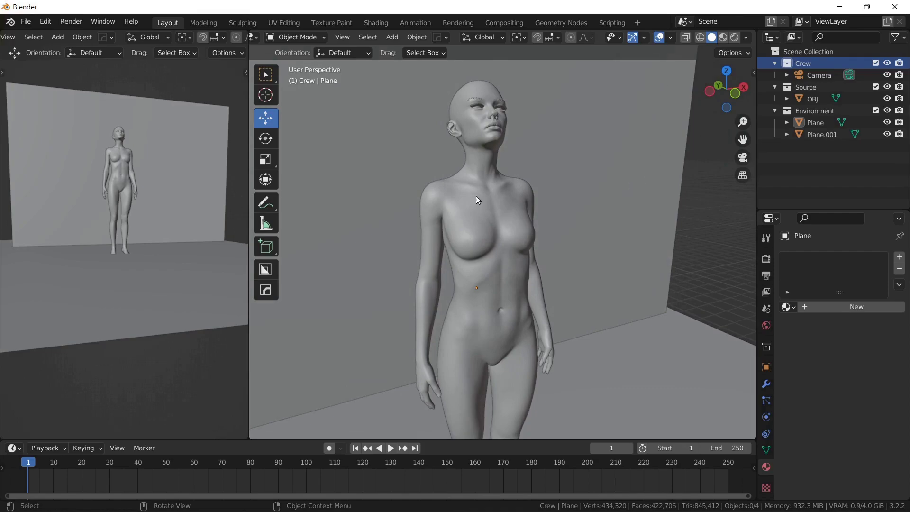
left_click(479, 220)
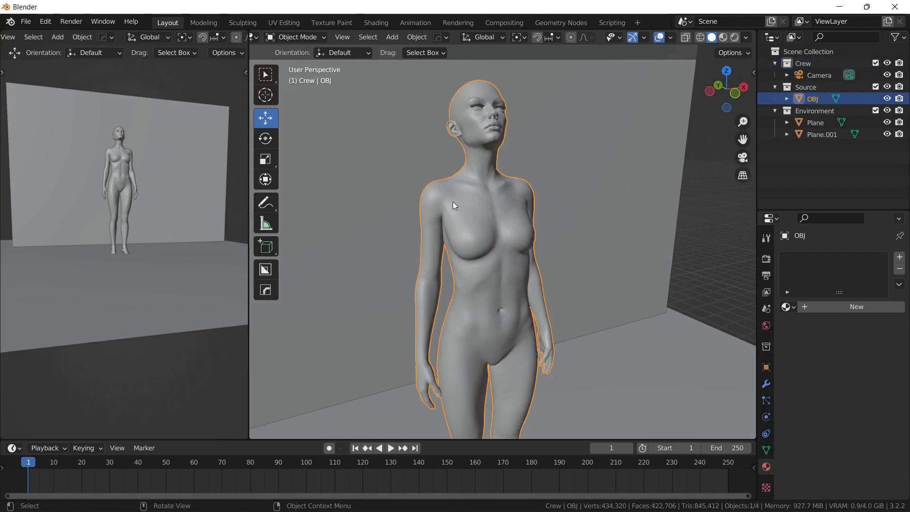
key("Tab")
middle_click_drag(453, 201, 481, 193)
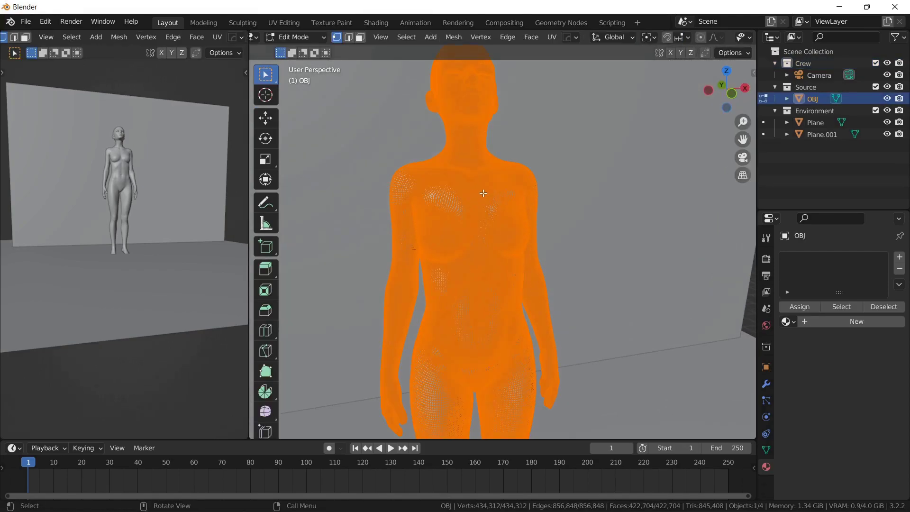
left_click(483, 197)
key("ctrl+l")
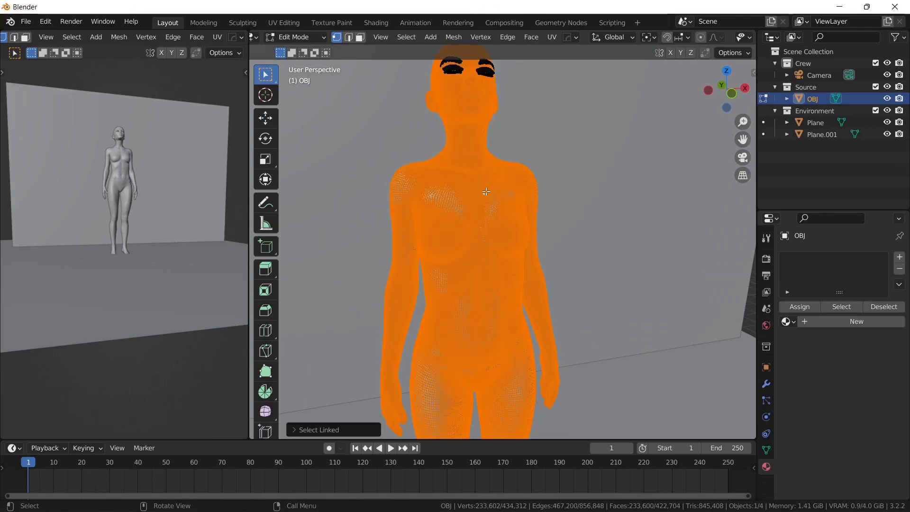
- Examine the avatar's linked selection up close and its camera view with the viewport overlays temporarily hidden
scroll(484, 197, "down", 2)
scroll(483, 196, "up", 4)
scroll(305, 35, "up", 2)
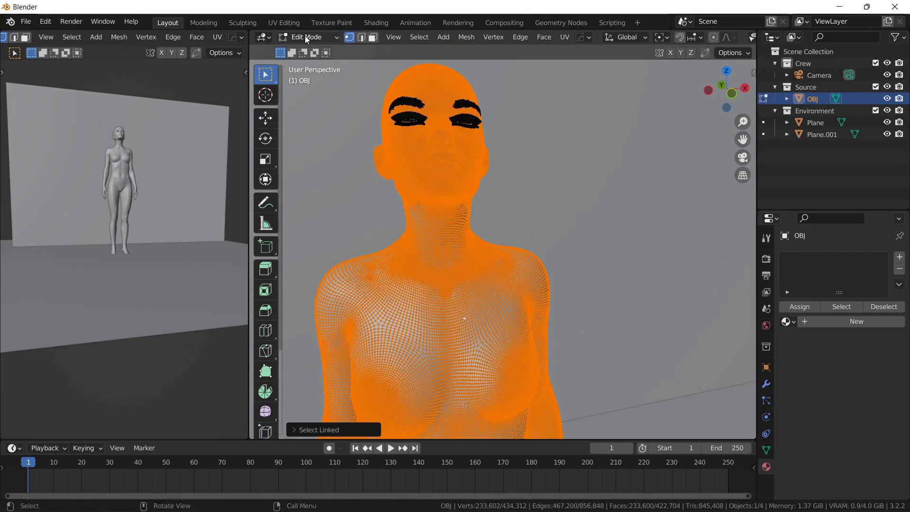
scroll(691, 38, "down", 5)
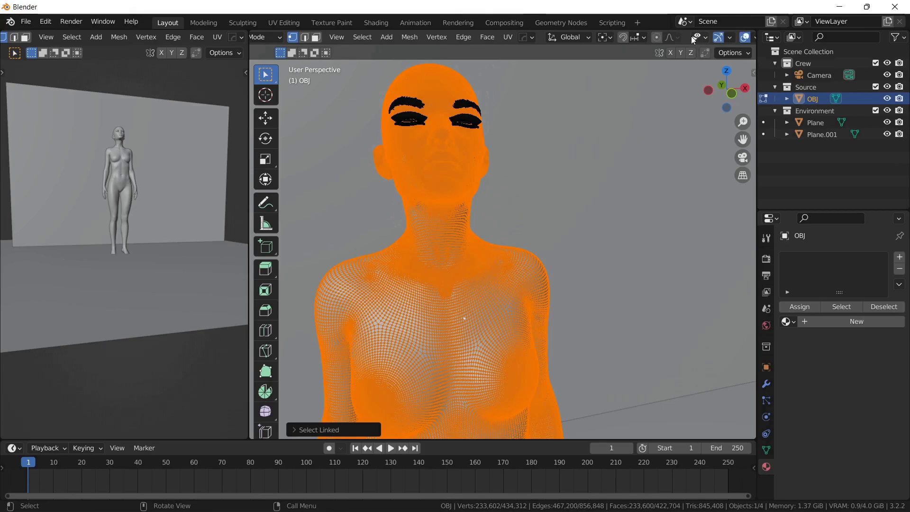
left_click(742, 38)
scroll(447, 222, "up", 3)
middle_click_drag(448, 223, 428, 220)
key("KP_0")
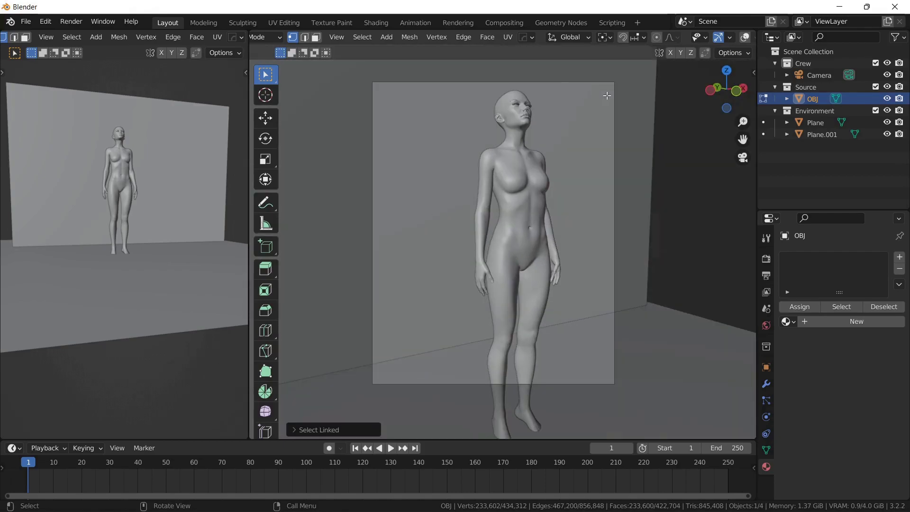
left_click(744, 38)
middle_click_drag(474, 294, 479, 320)
scroll(479, 320, "up", 5)
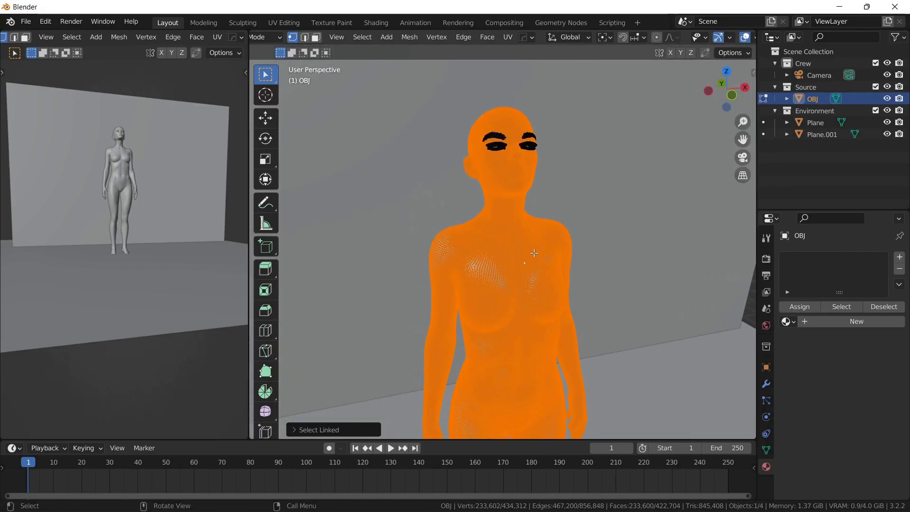
- Select the linked body mesh from a chest vertex and separate the selection into its own object
left_click(535, 267)
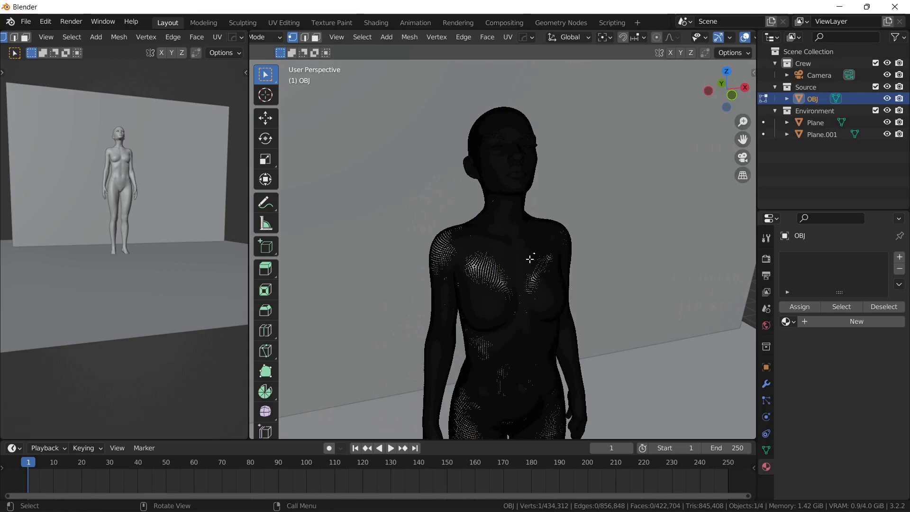
key("ctrl+l")
key("p")
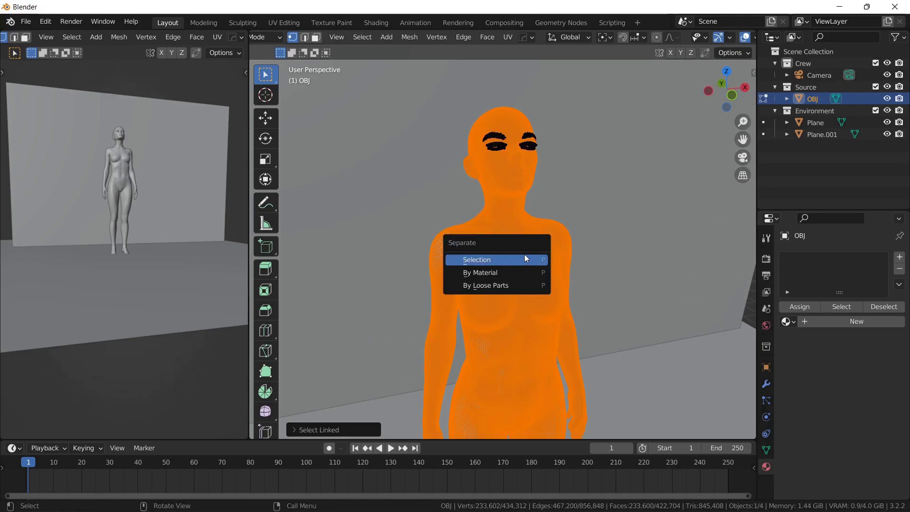
left_click(533, 259)
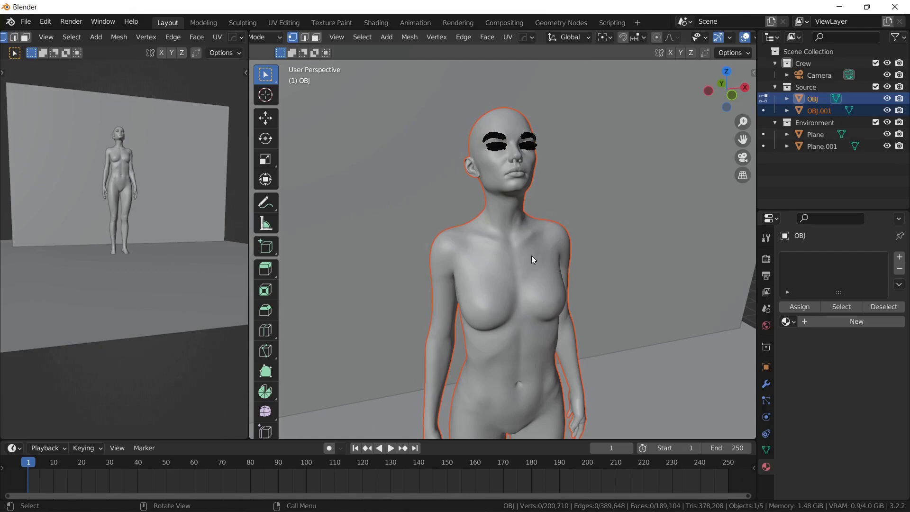
- Return to Object Mode and hide the separated body object
key("Tab")
left_click(533, 258)
key("h")
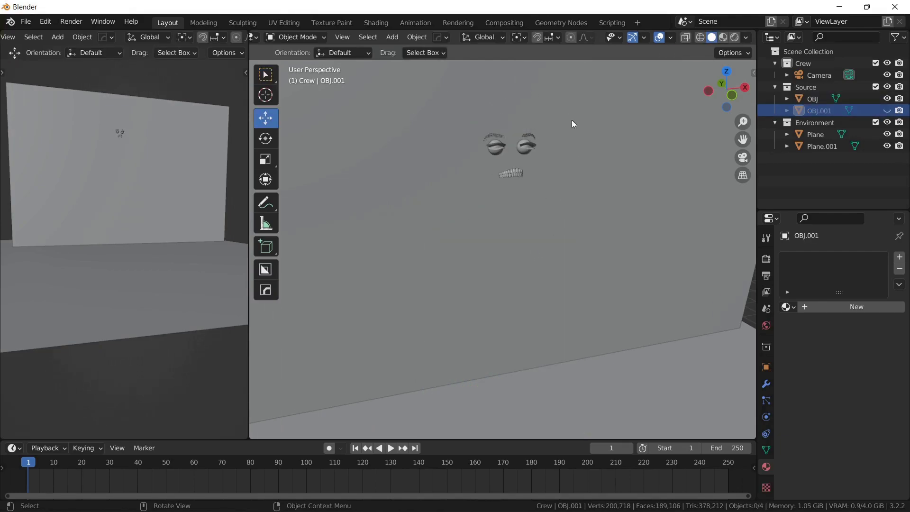
- Rename the OBJ object containing the eyes and teeth as Inside
left_click(812, 98)
double_click(812, 98)
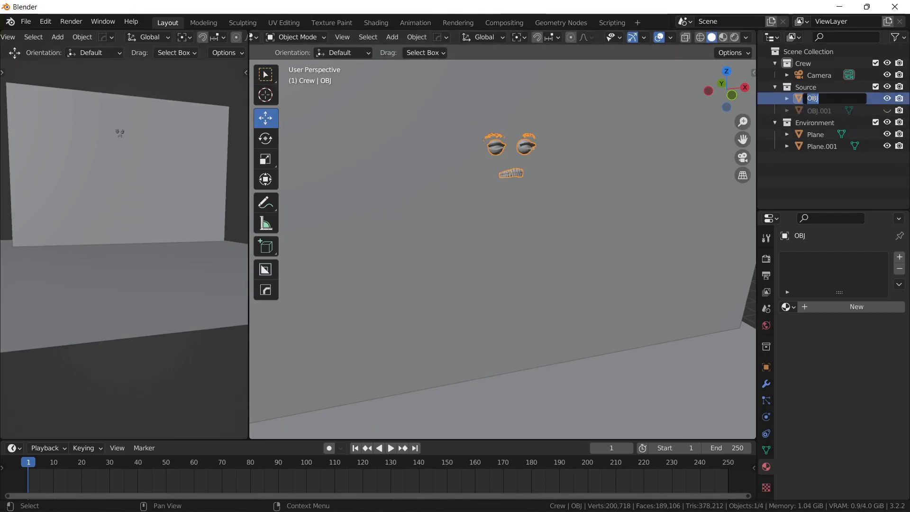
type("Inside")
key("Return")
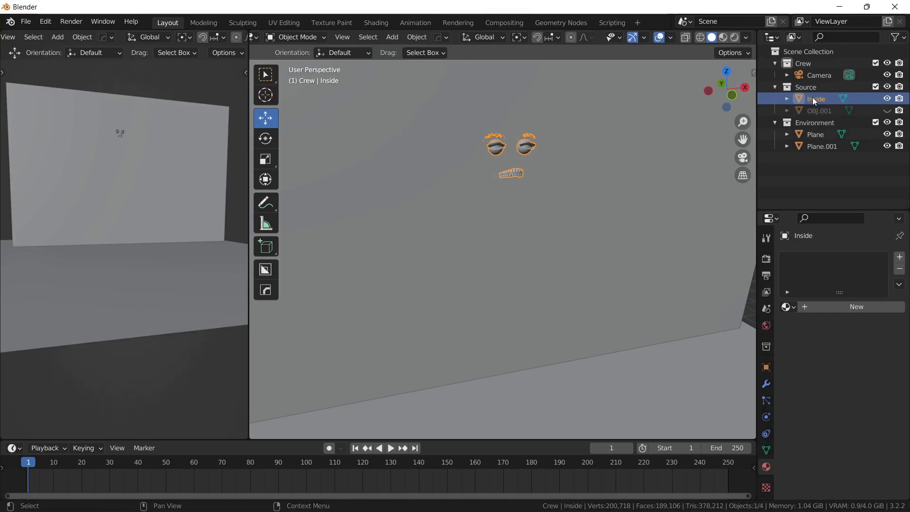
- Rename the hidden body object OBJ.001 as Outside
left_click(822, 110)
double_click(821, 110)
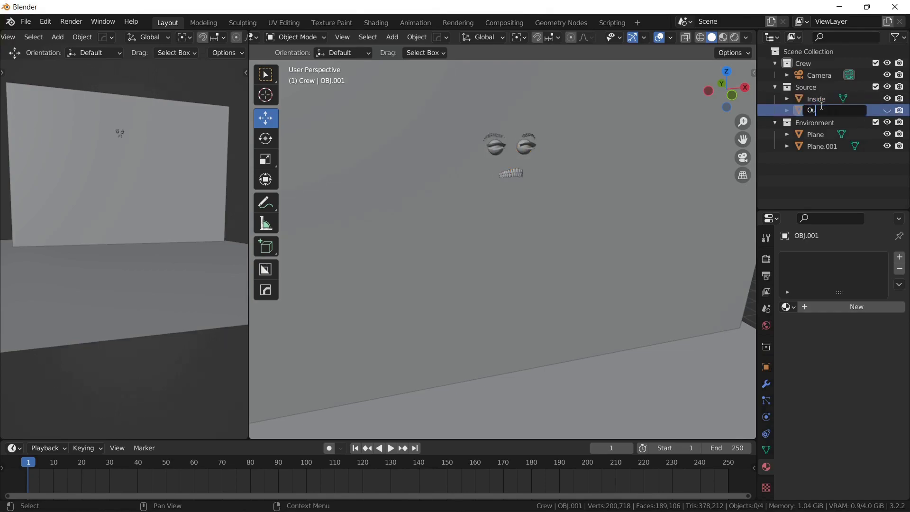
type("Outside")
key("Return")
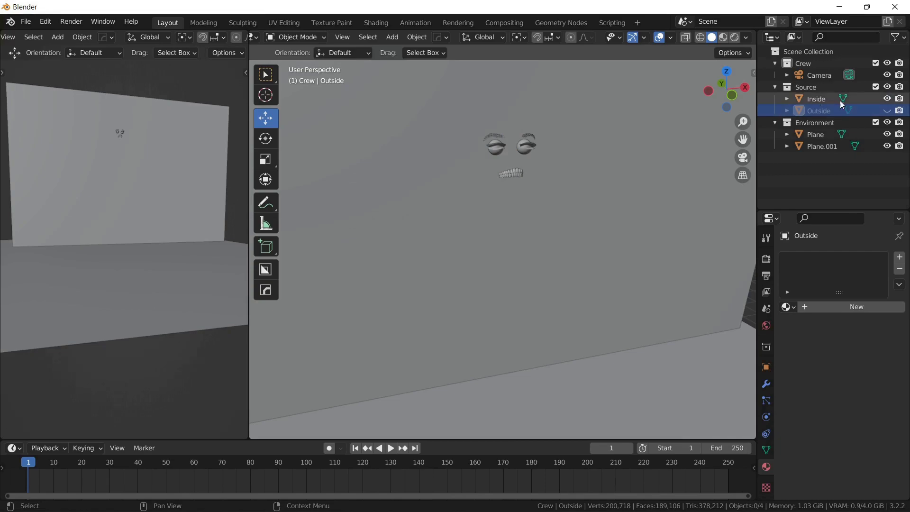
- Hide the Inside object from the viewport and render, and make the Outside object visible
left_click(818, 99)
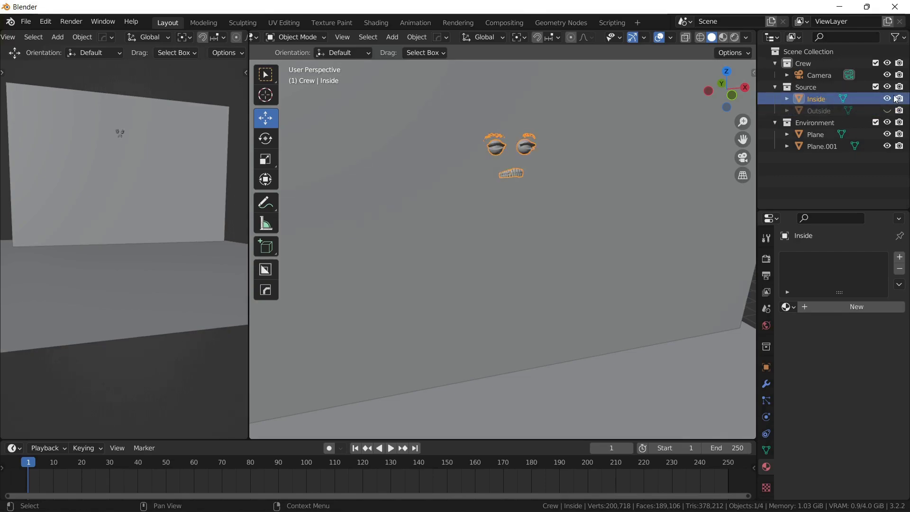
key("h")
left_click(886, 111)
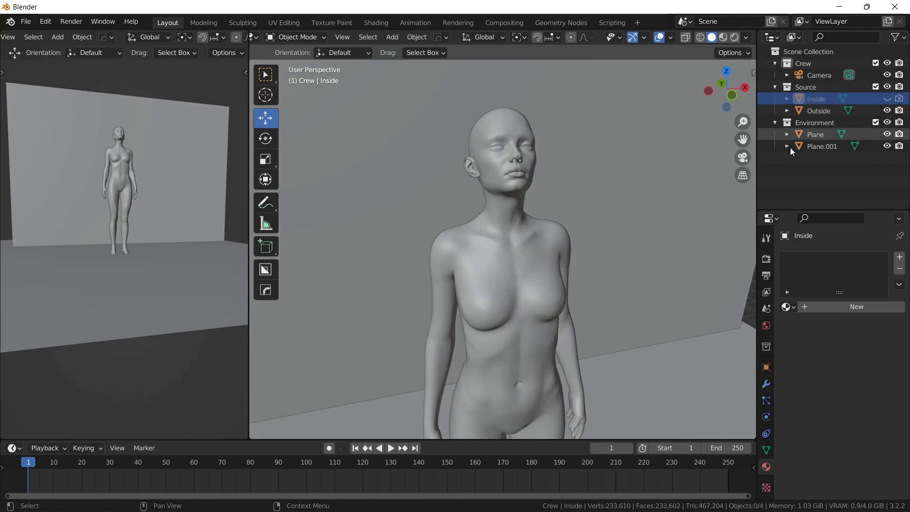
- Set both 3D viewports to the camera view with the camera frame fitted, and select the Outside body
left_click(542, 254)
key("KP_0")
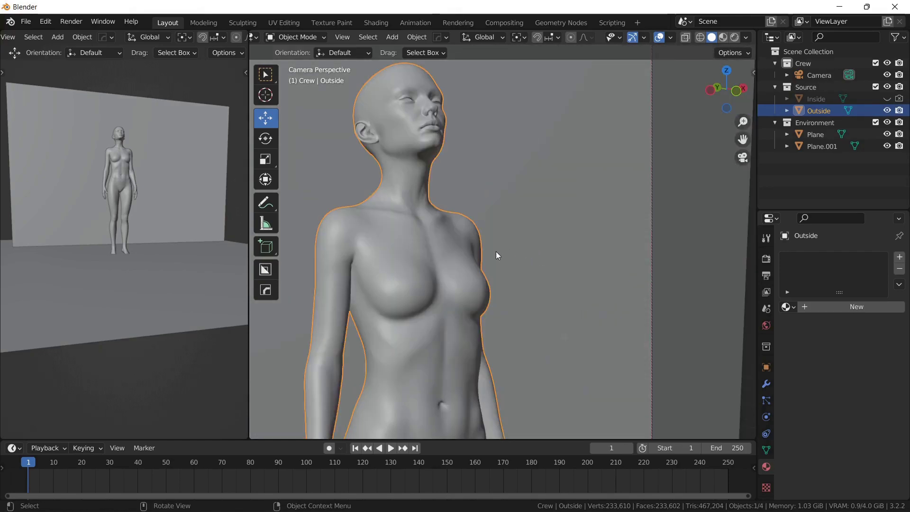
key("Home")
scroll(529, 214, "down", 1)
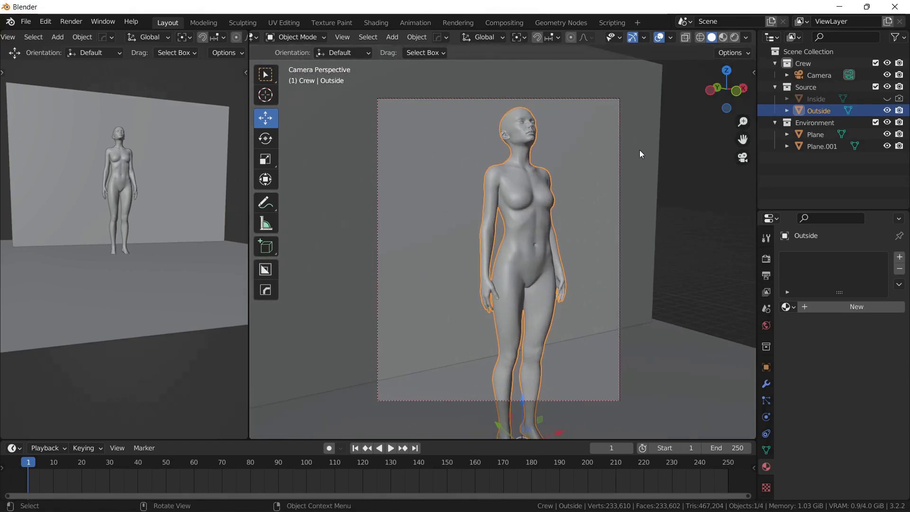
left_click(704, 220)
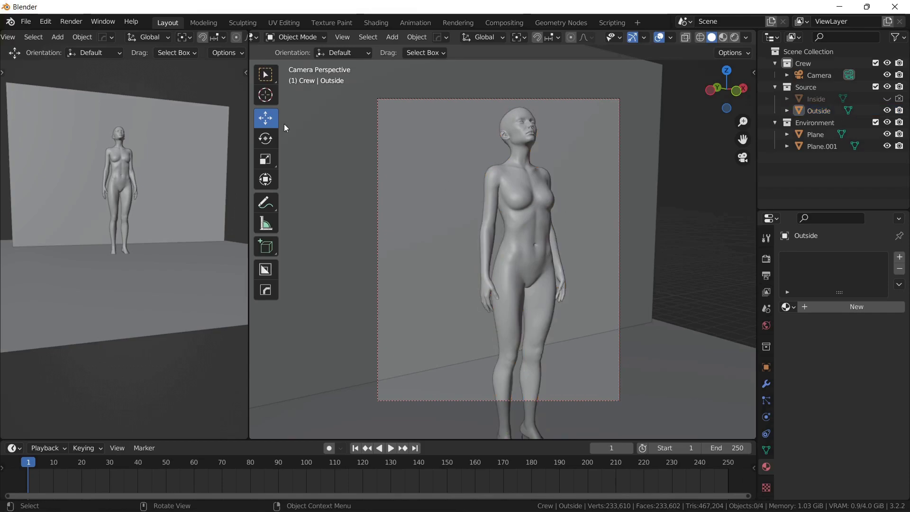
left_click(500, 204)
key("KP_0")
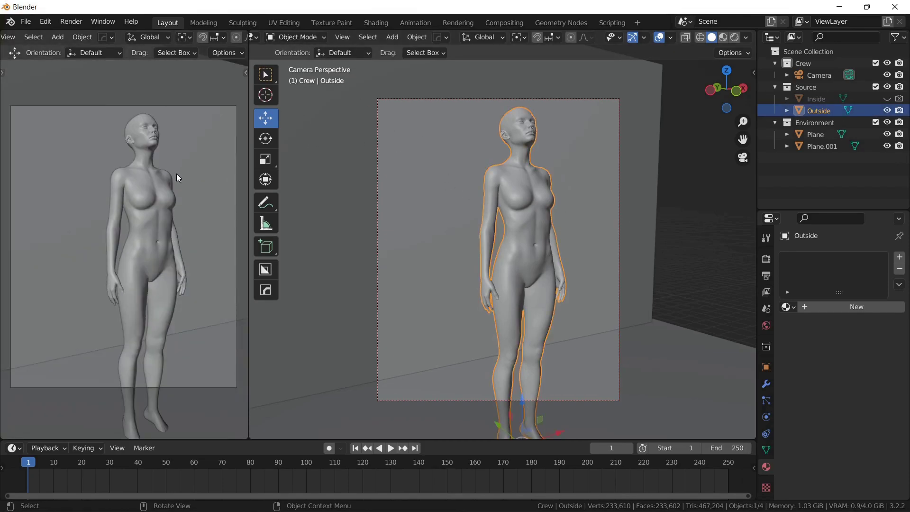
- Add an area light at the avatar's feet and scale it up well beyond the avatar's width
scroll(293, 35, "left", 1)
scroll(595, 213, "down", 4)
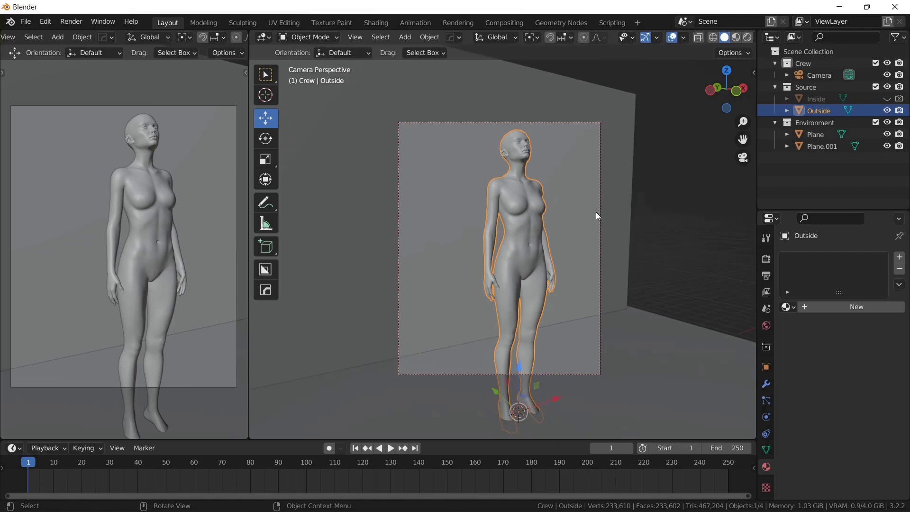
key("shift+a")
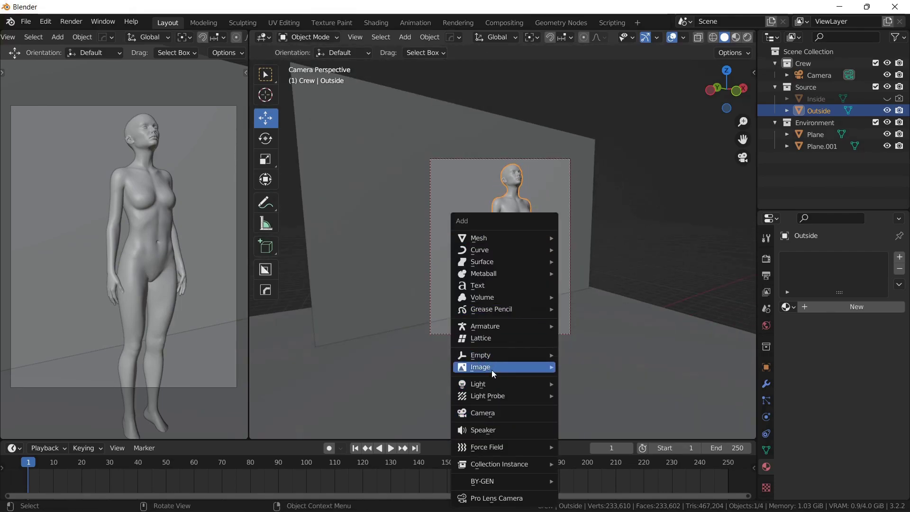
mouse_move(540, 384)
left_click(583, 424)
key("s")
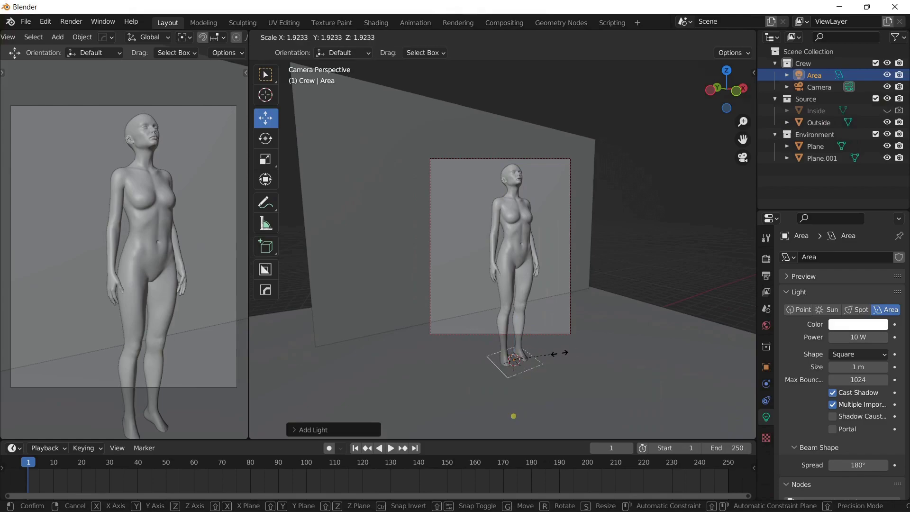
left_click(649, 336)
- Raise the area light along the Z axis to above the avatar's head
key("g")
key("z")
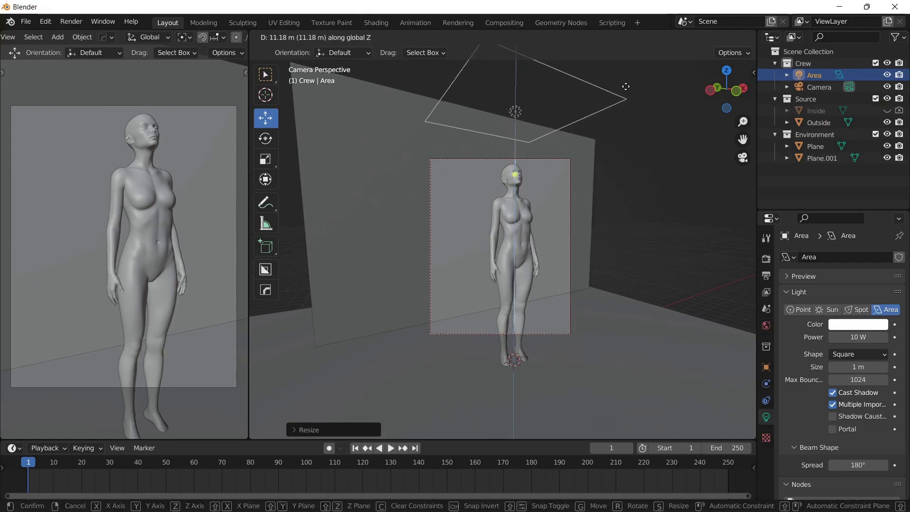
left_click(630, 95)
- Switch the camera preview viewport to rendered shading
scroll(189, 38, "down", 5)
scroll(189, 38, "down", 3)
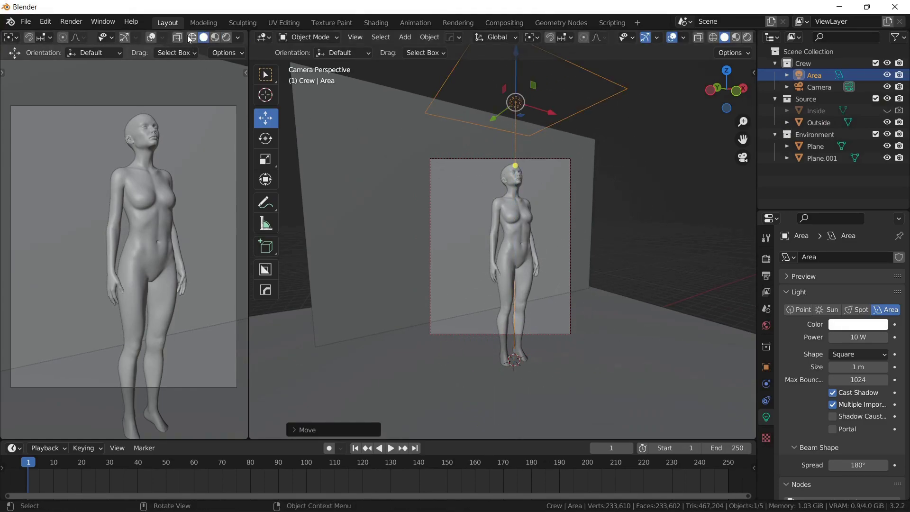
left_click(227, 39)
scroll(53, 41, "up", 8)
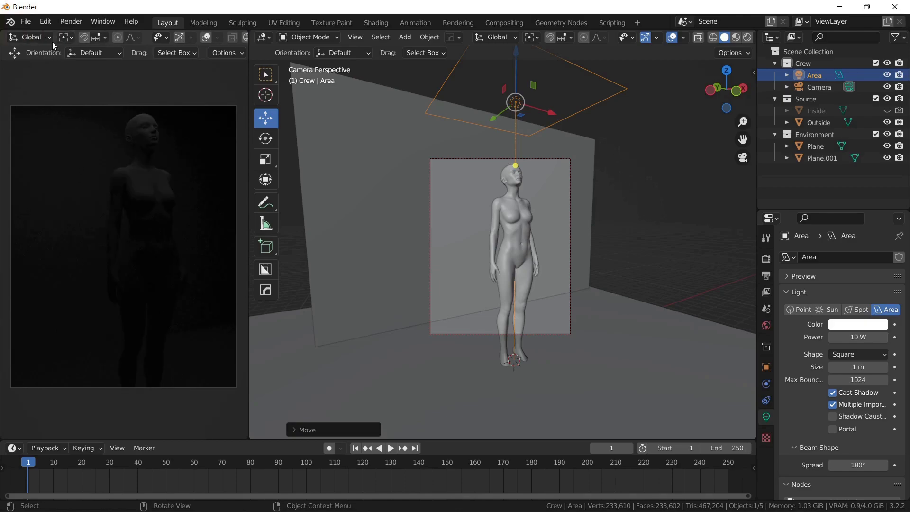
- Set the area light's power to 250 W and deselect the light
left_click(868, 336)
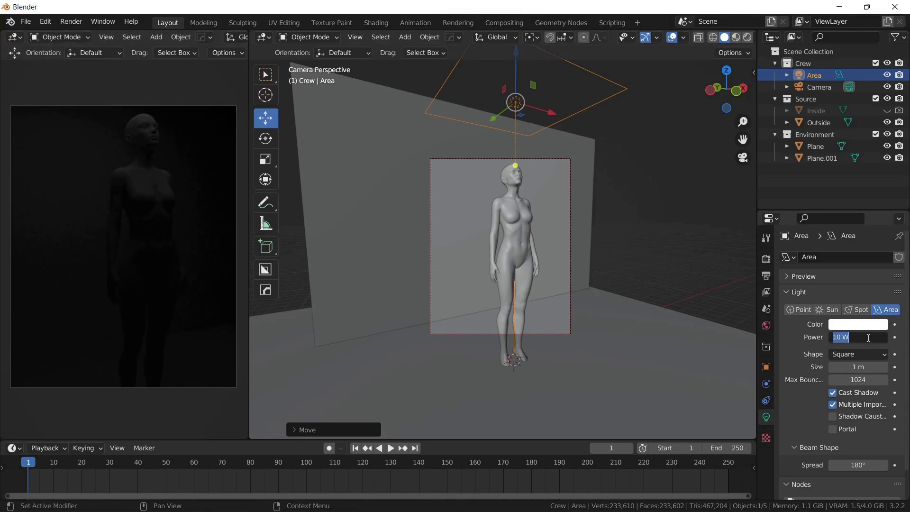
type("250")
key("Return")
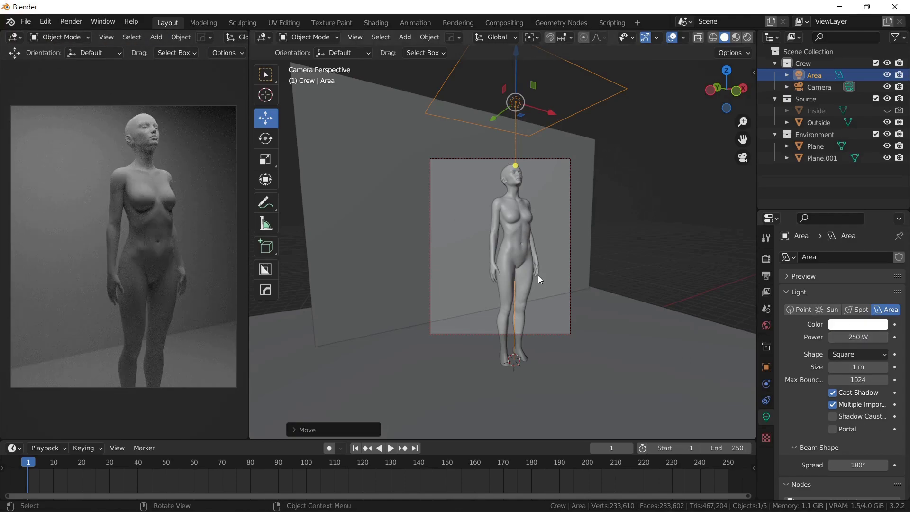
left_click(697, 229)
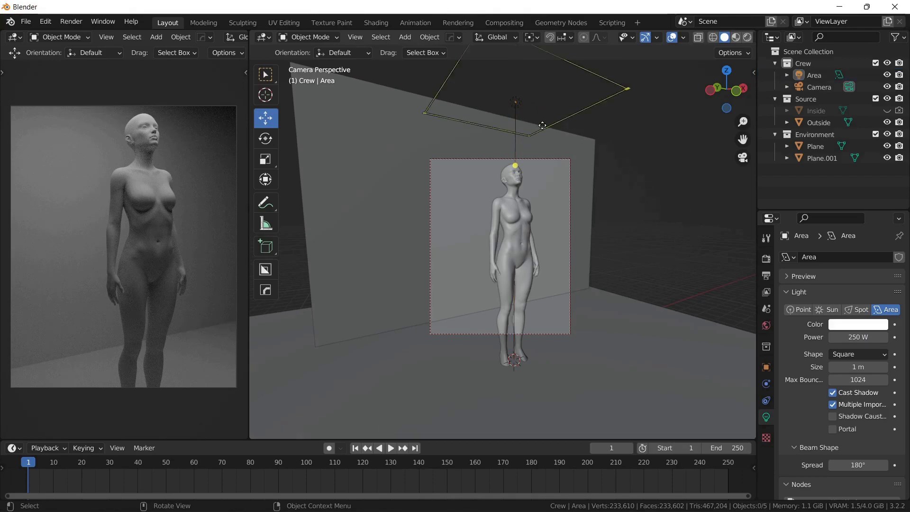
- Break the Outside body into pieces with the Cell Fracture quick effect
left_click(515, 204)
left_click(430, 39)
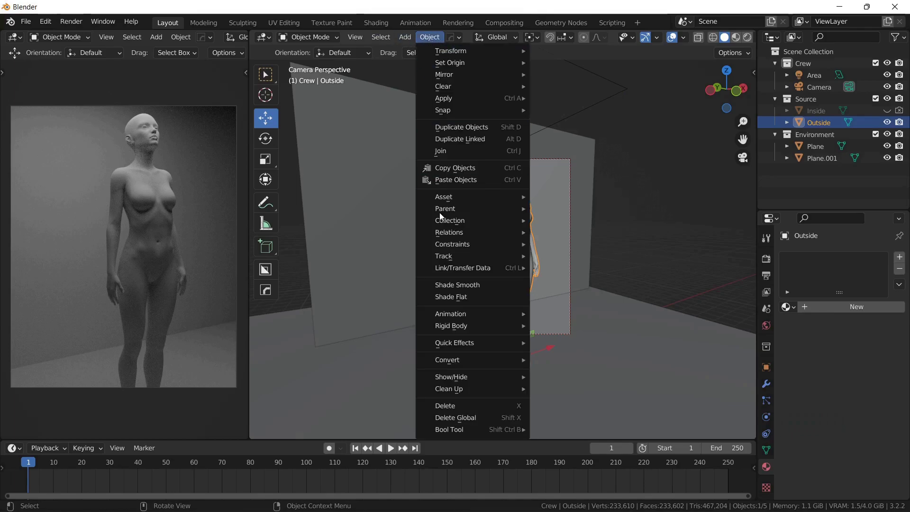
mouse_move(524, 345)
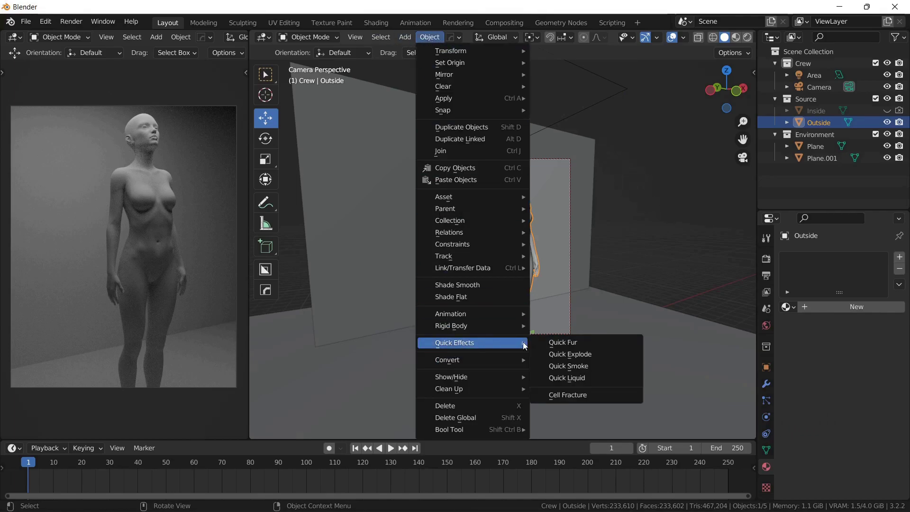
left_click(568, 395)
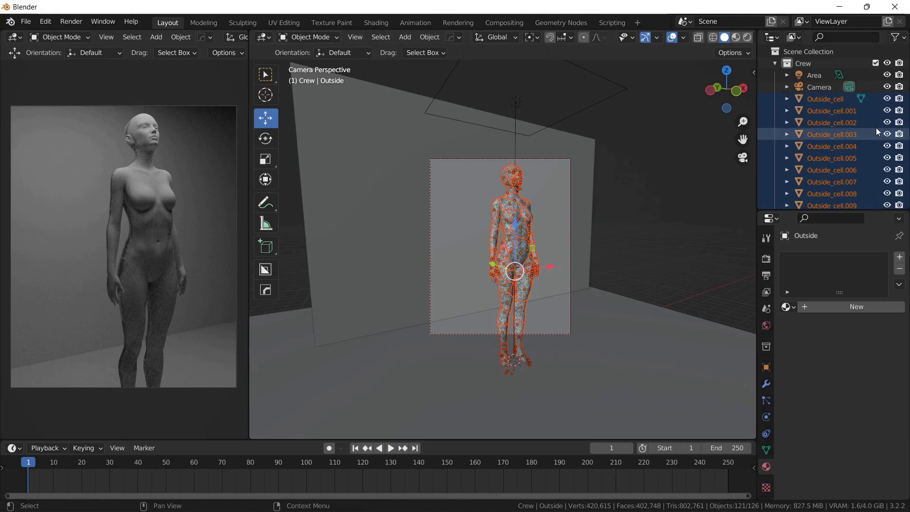
- Move the fracture cells into a new collection named Fractured and hide the original Outside object in the viewport
key("m")
left_click(514, 254)
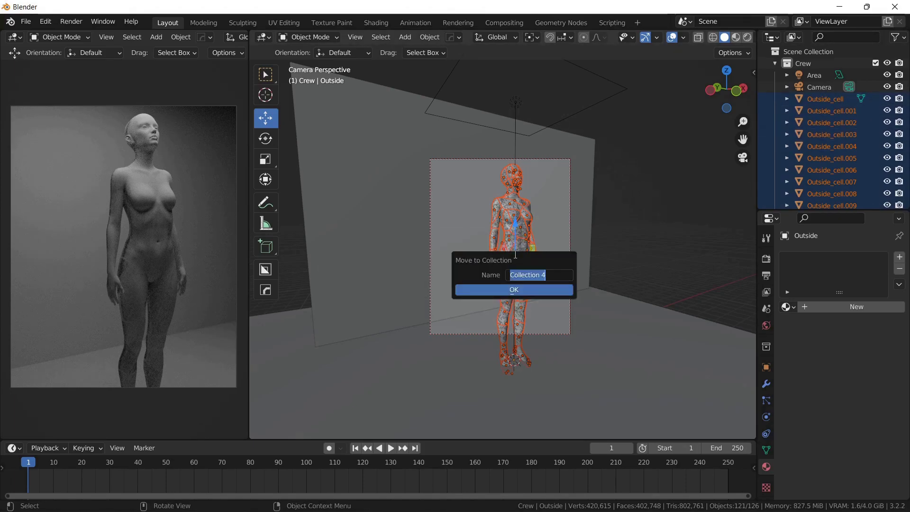
type("Fractured")
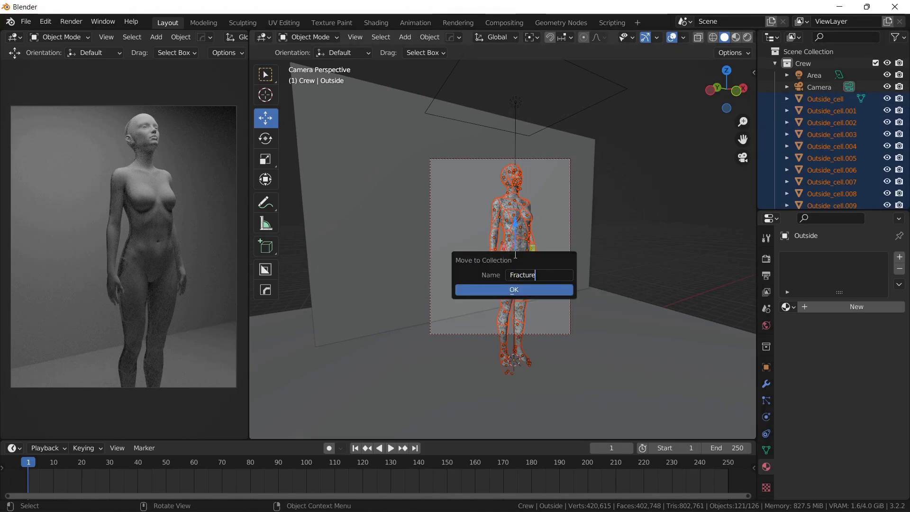
left_click(519, 292)
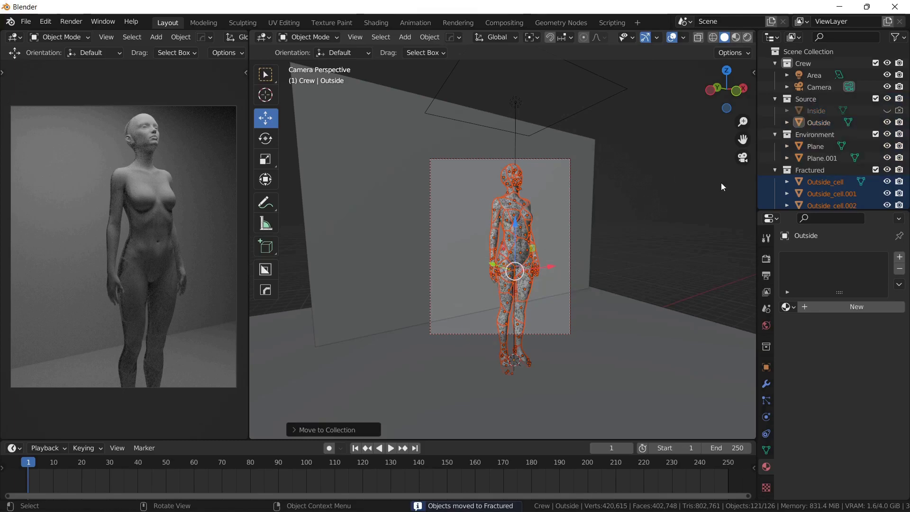
left_click(775, 170)
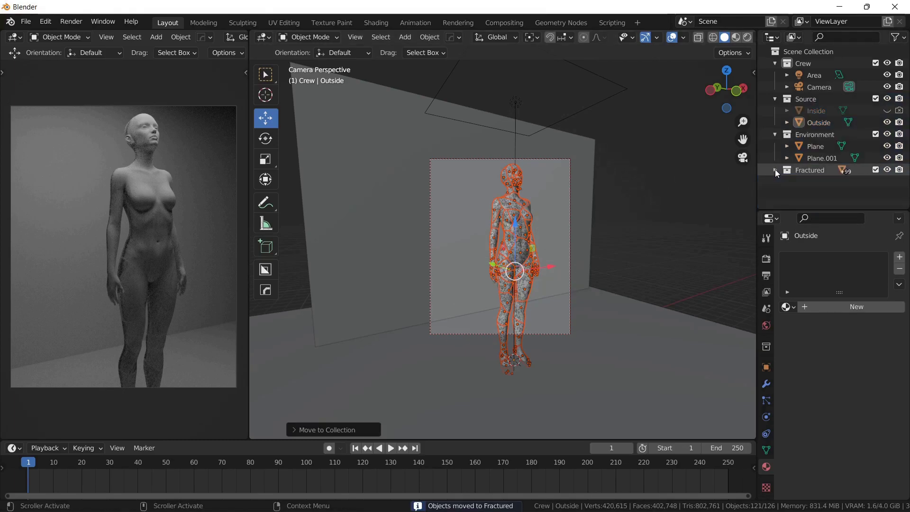
left_click(887, 122)
- Examine the fracture cracks around the avatar's face, neck and shoulders with the viewport overlays turned off
scroll(536, 226, "up", 8)
middle_click_drag(537, 220, 531, 312, "shift")
scroll(557, 203, "up", 2)
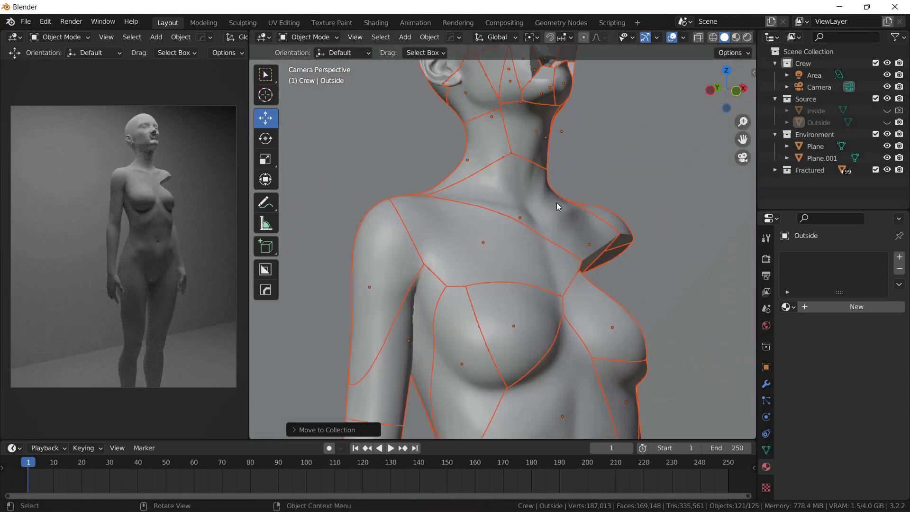
middle_click_drag(556, 203, 687, 50, "shift")
left_click(630, 70)
scroll(507, 213, "up", 5)
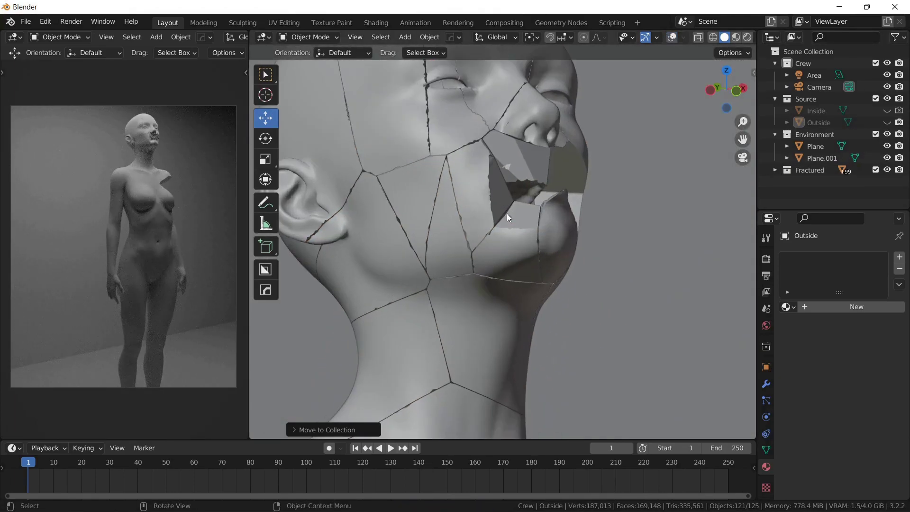
scroll(518, 218, "down", 8)
middle_click_drag(516, 226, 526, 250)
scroll(483, 245, "up", 8)
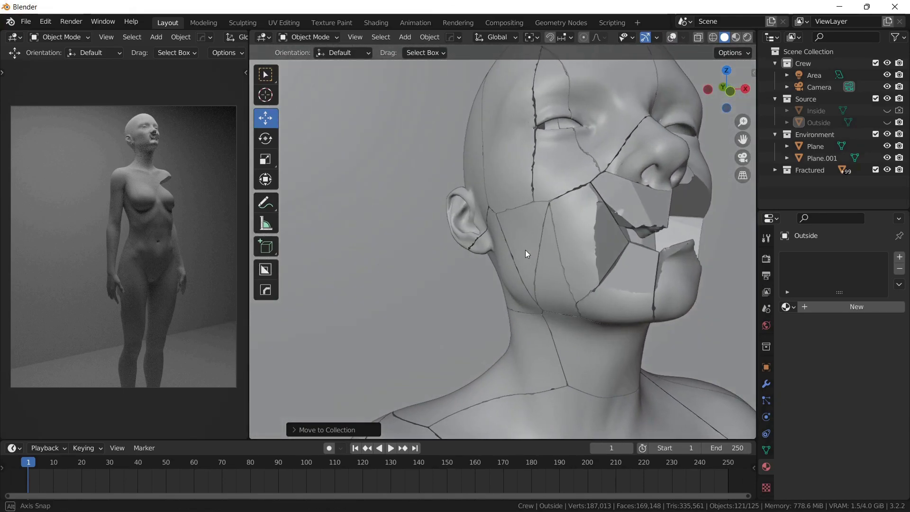
scroll(618, 234, "down", 3)
middle_click_drag(619, 234, 536, 217)
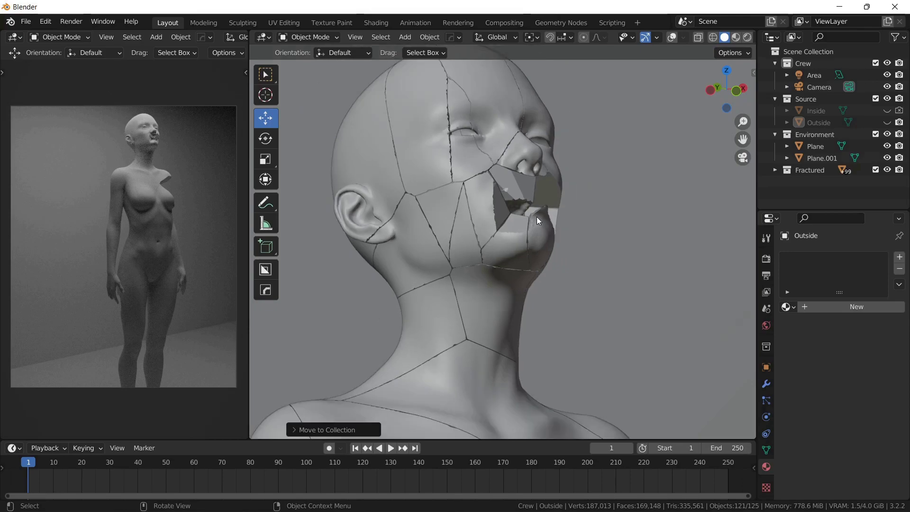
scroll(537, 217, "down", 3)
- Turn the viewport overlays back on and select all the cells in the Fractured collection
left_click(775, 170)
left_click(837, 181)
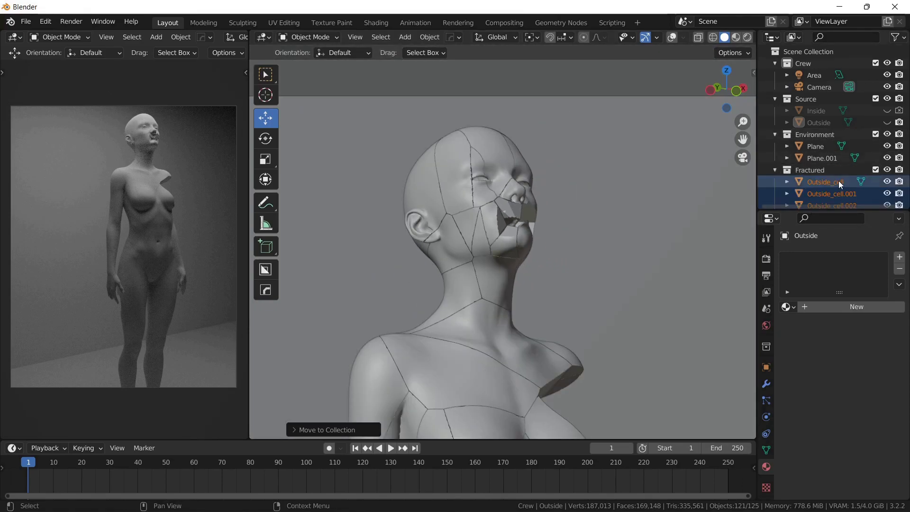
left_click(672, 37)
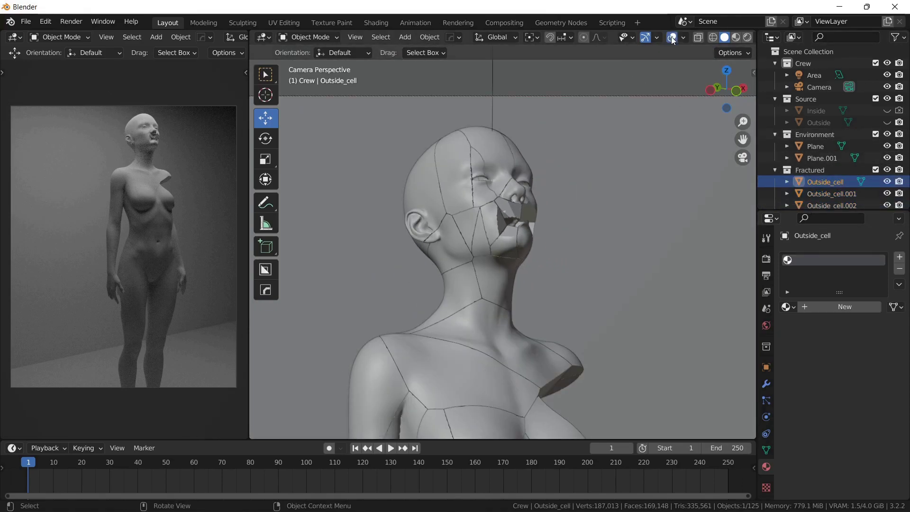
key("ctrl+a")
left_click(585, 232)
key("a")
scroll(553, 227, "down", 5)
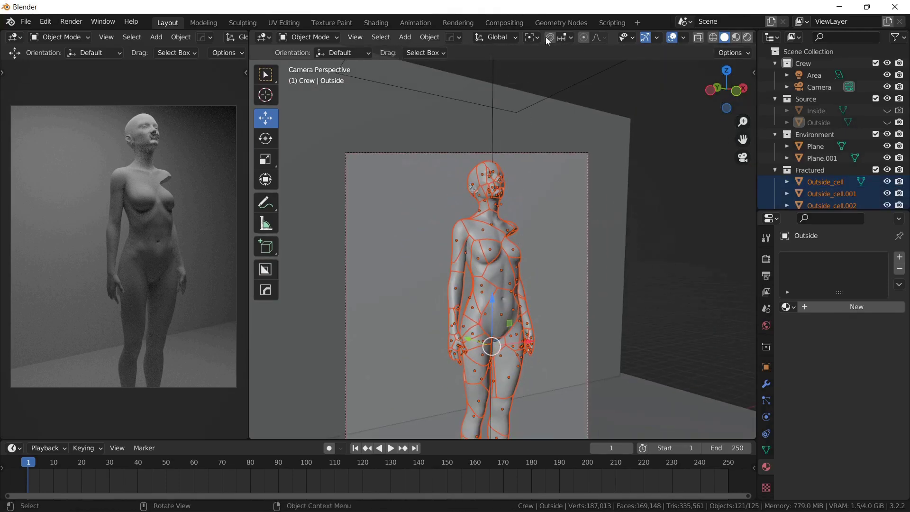
- Set the pivot point to Individual Origins and scale the selected cells to about 0.985 to open gaps between them
left_click(532, 37)
left_click(576, 77)
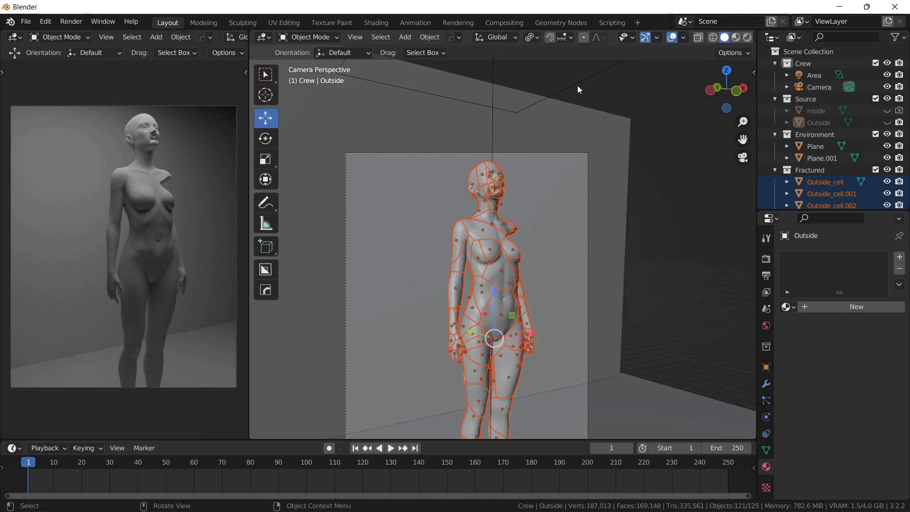
scroll(503, 199, "up", 10)
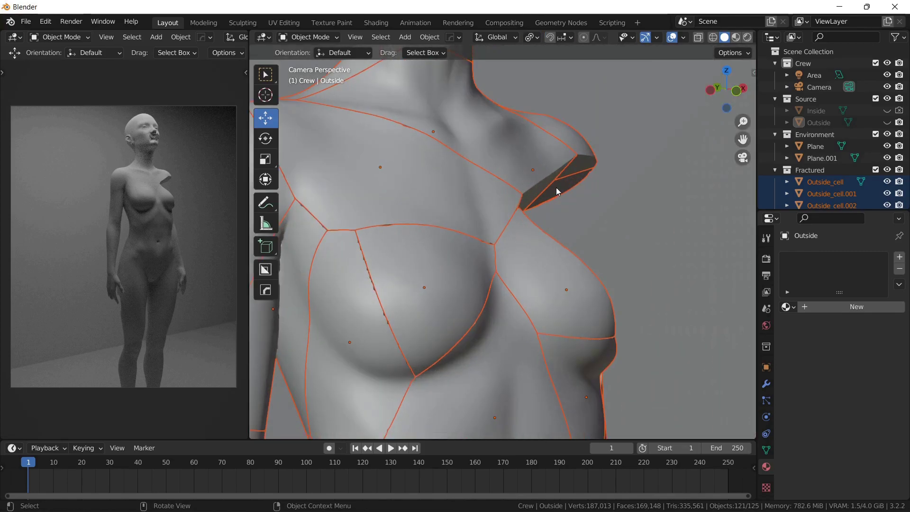
key("s")
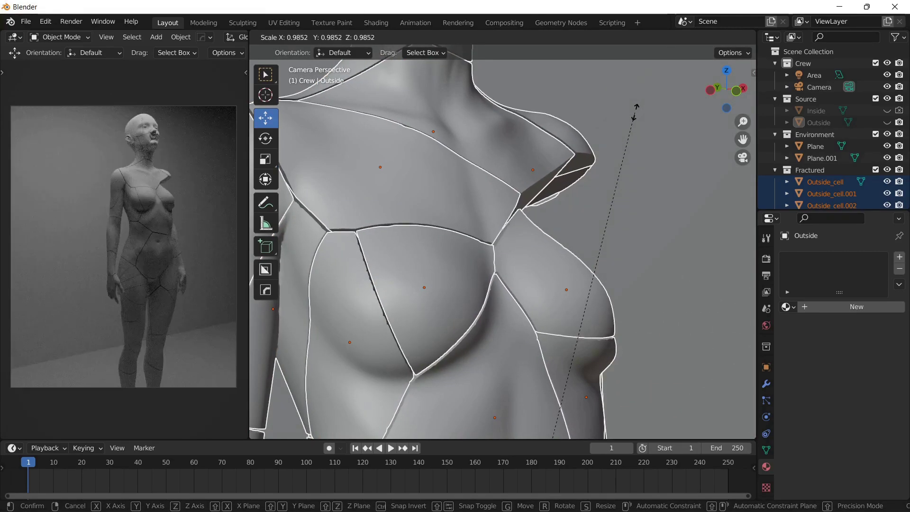
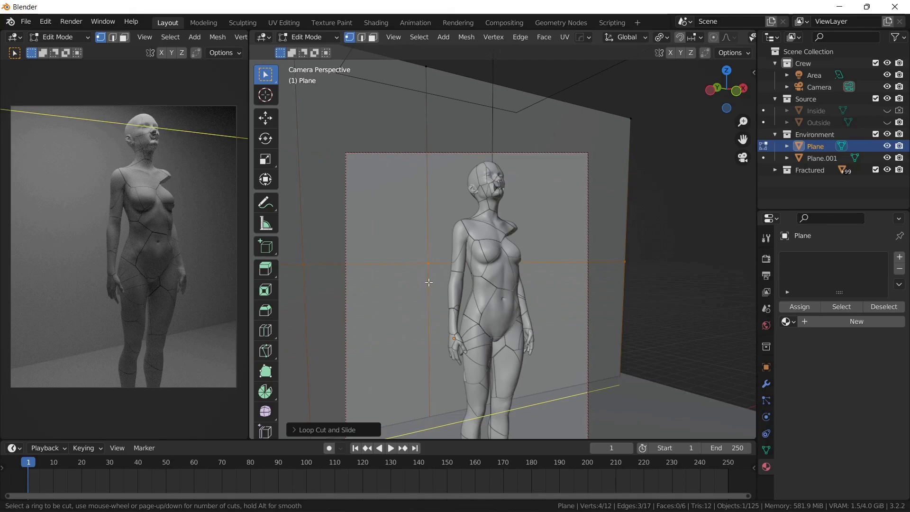
- Add horizontal loop cuts across the lower half of the back wall plane
left_click_drag(416, 175, 416, 180)
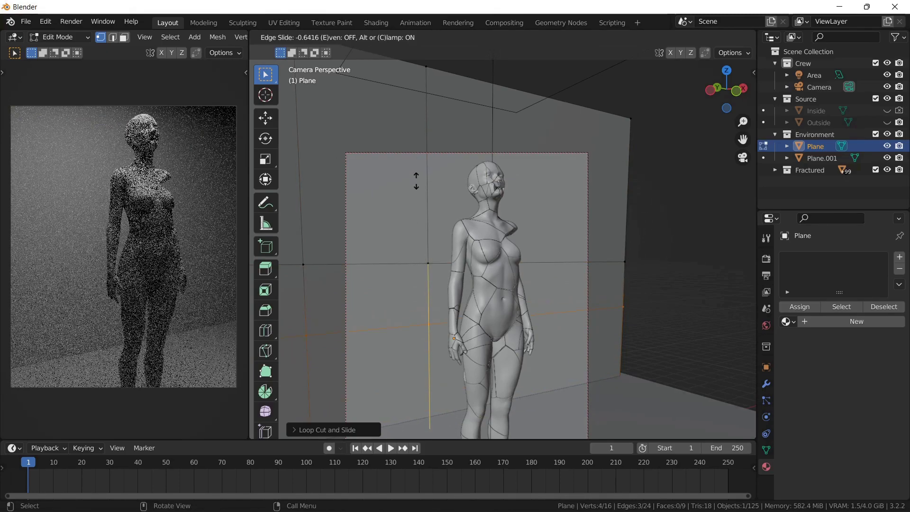
left_click_drag(422, 228, 422, 322)
left_click(373, 37)
left_click(400, 316)
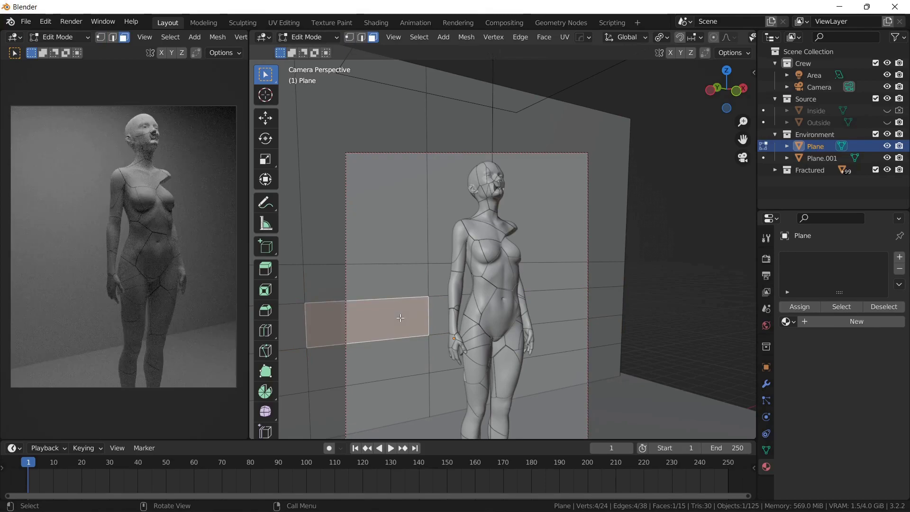
key("e")
left_click_drag(424, 335, 485, 324)
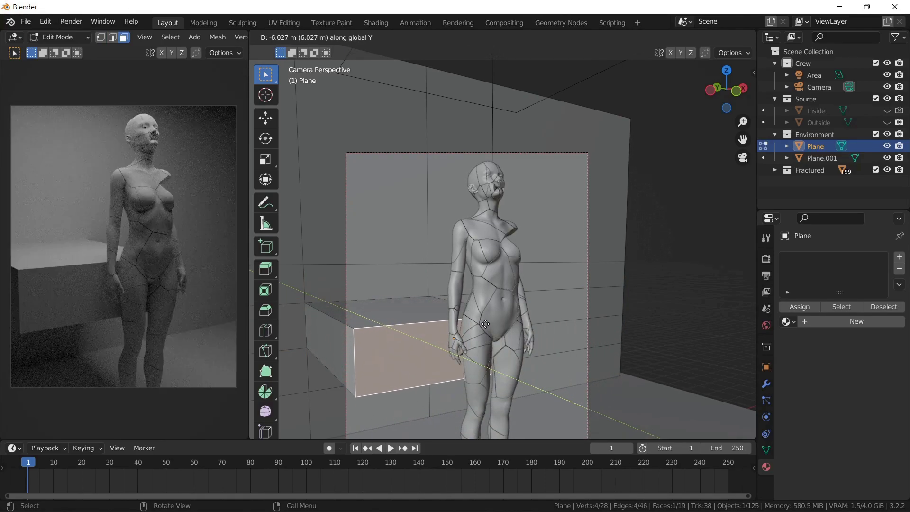
right_click(486, 324)
- Add a centred vertical loop cut through the wall's column of faces just left of the avatar
key("ctrl+r")
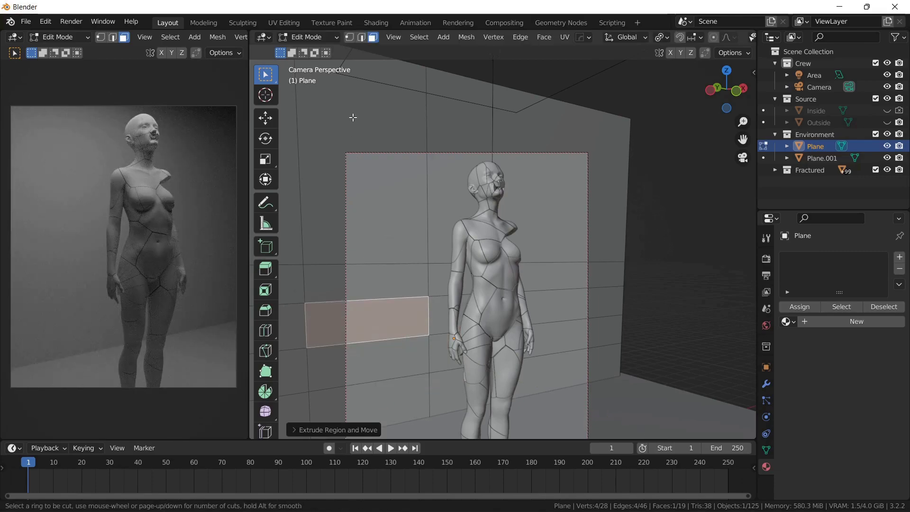
left_click(364, 63)
right_click(404, 258)
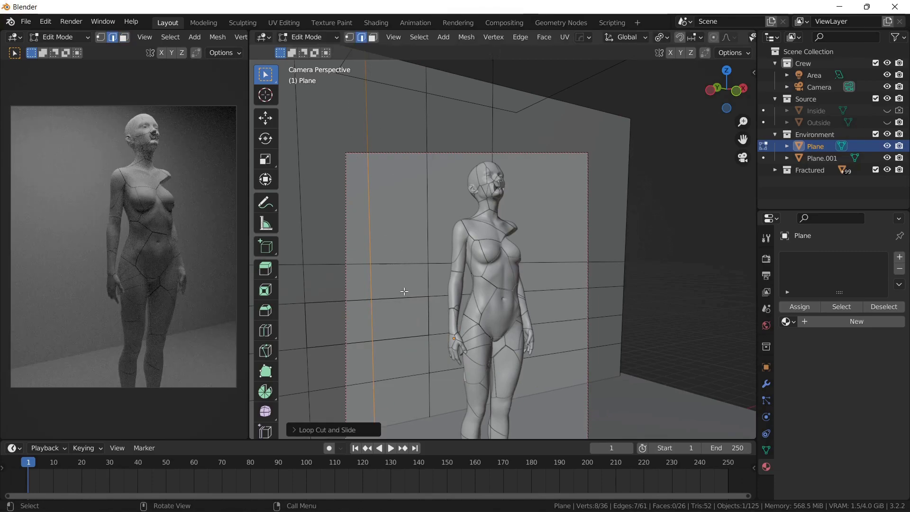
- Extrude the narrow wall face left of the avatar along the Y axis into a long beam reaching past the avatar
left_click(358, 328)
left_click(373, 40)
left_click(339, 322)
key("e")
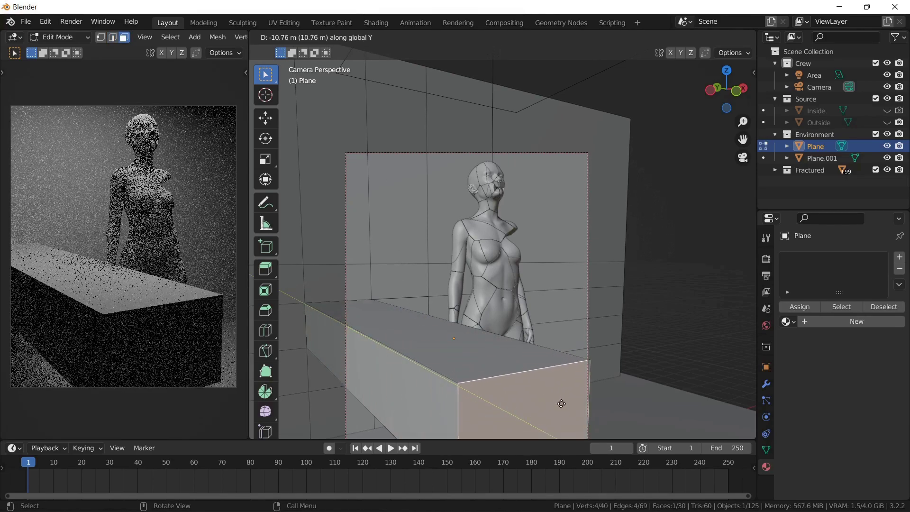
left_click(599, 432)
- Move the whole wall object along the Y axis closer to the avatar
middle_click_drag(444, 307, 422, 284)
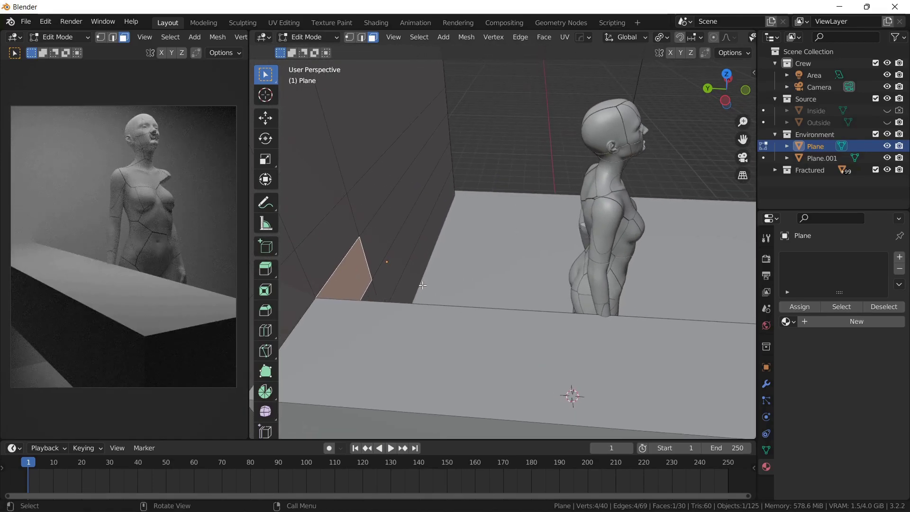
key("Tab")
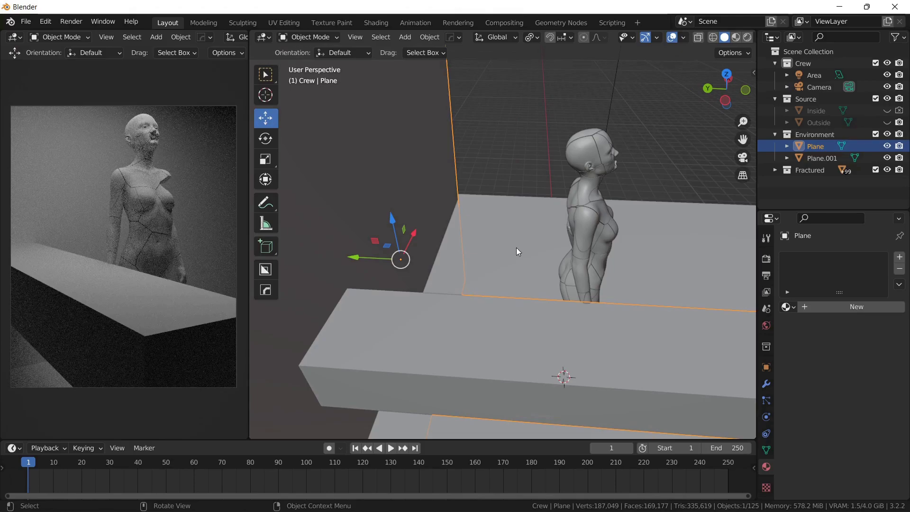
key("g")
key("y")
left_click(579, 248)
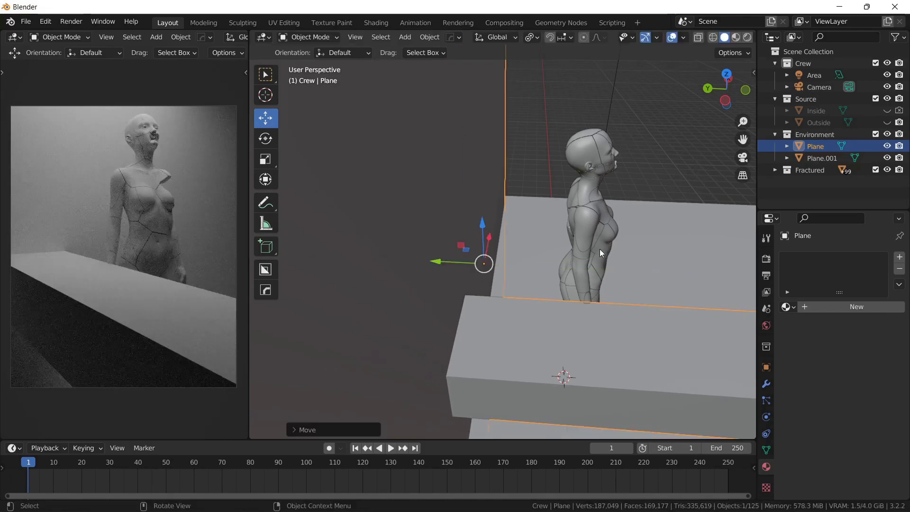
- Inset the selected wall face beside the long beam and extrude it about 2.3 m along the Y axis towards the avatar
key("Tab")
middle_click_drag(520, 257, 532, 243)
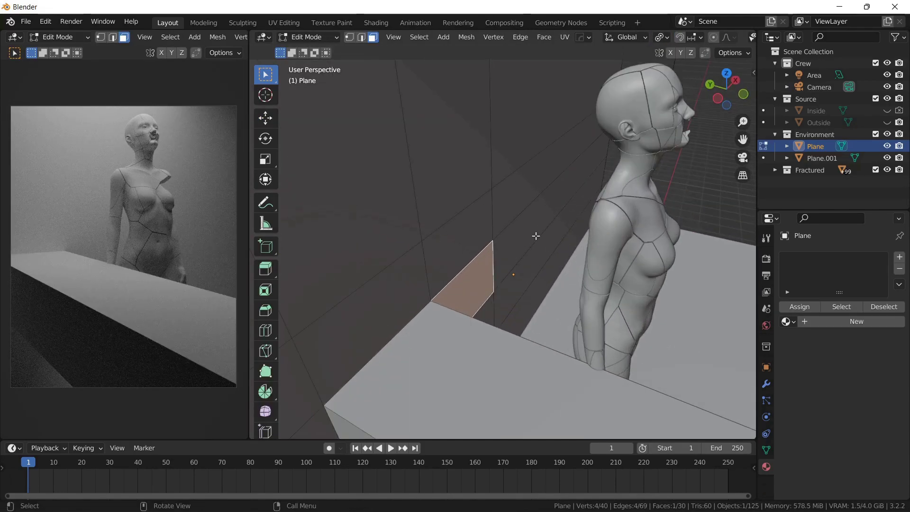
key("i")
left_click(563, 180)
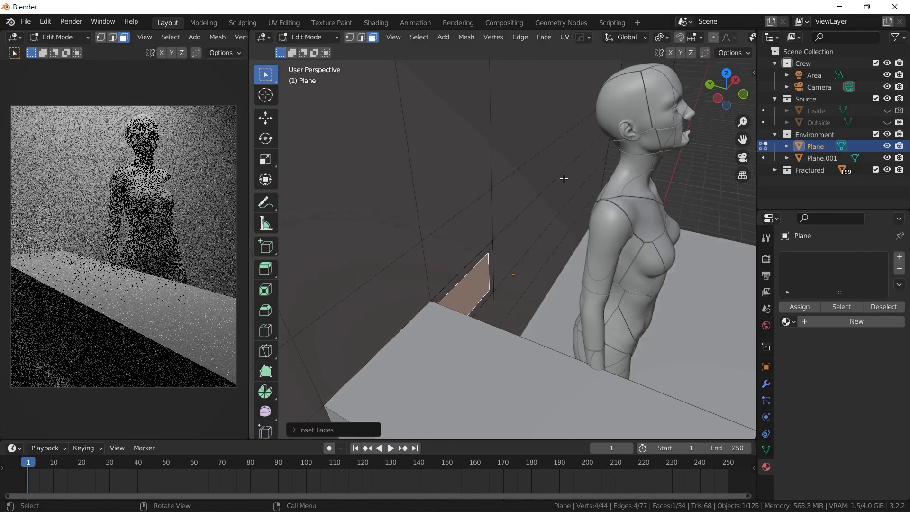
key("g")
key("y")
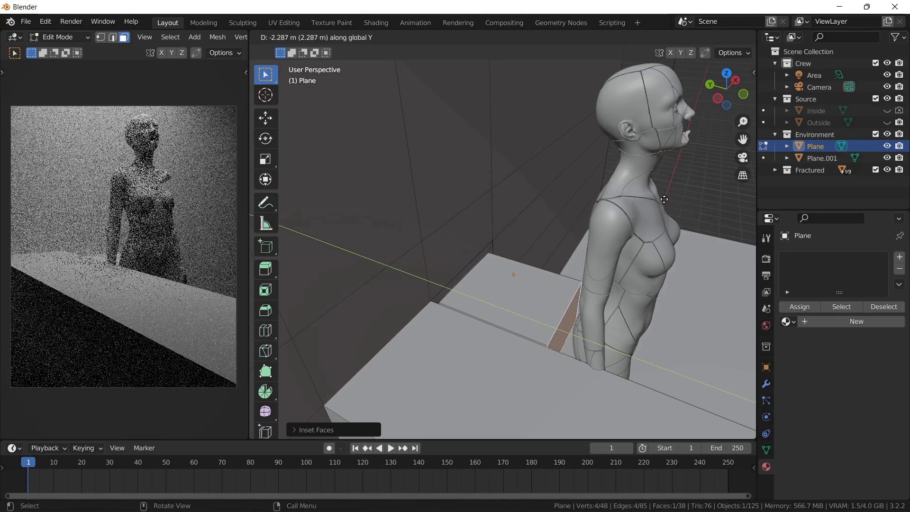
left_click(670, 200)
- Return to the camera view with the whole frame around the avatar in sight and leave mesh editing
key("KP_0")
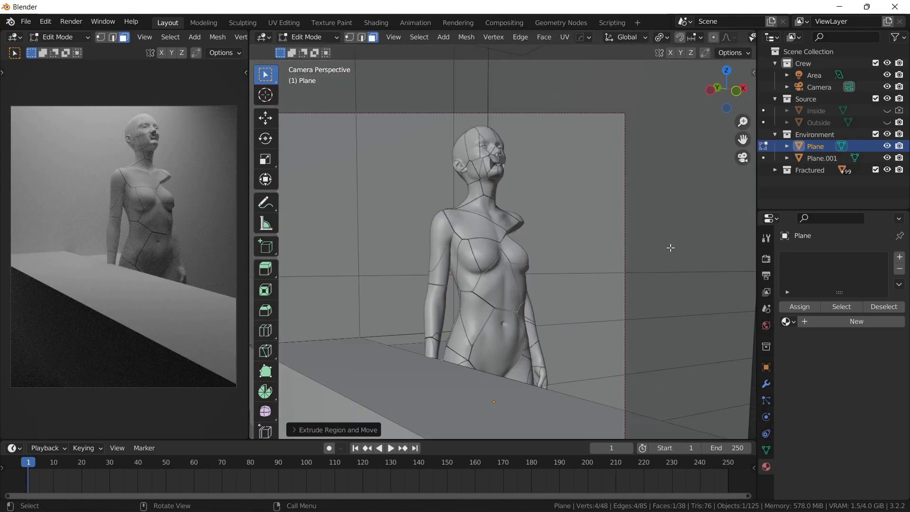
scroll(621, 267, "up", 3)
scroll(579, 294, "down", 5)
middle_click_drag(578, 294, 589, 238, "shift")
scroll(589, 238, "up", 2)
scroll(589, 232, "down", 1)
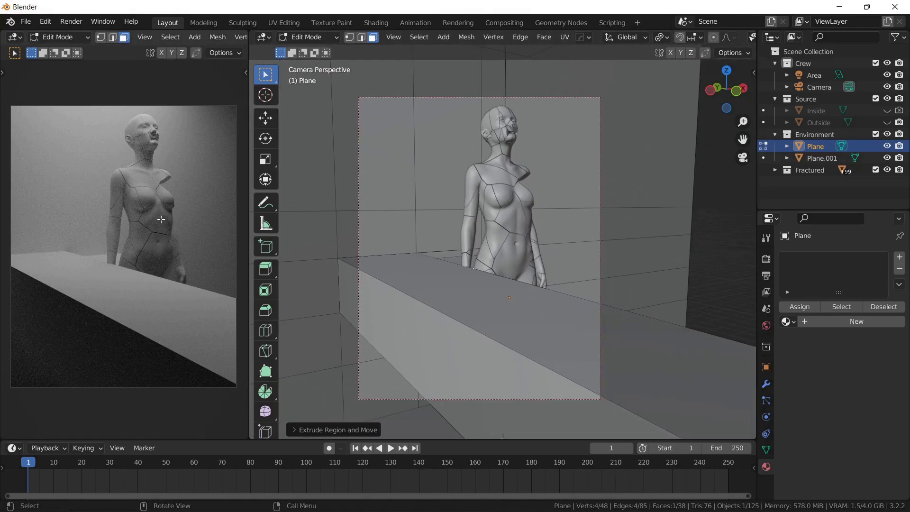
key("Tab")
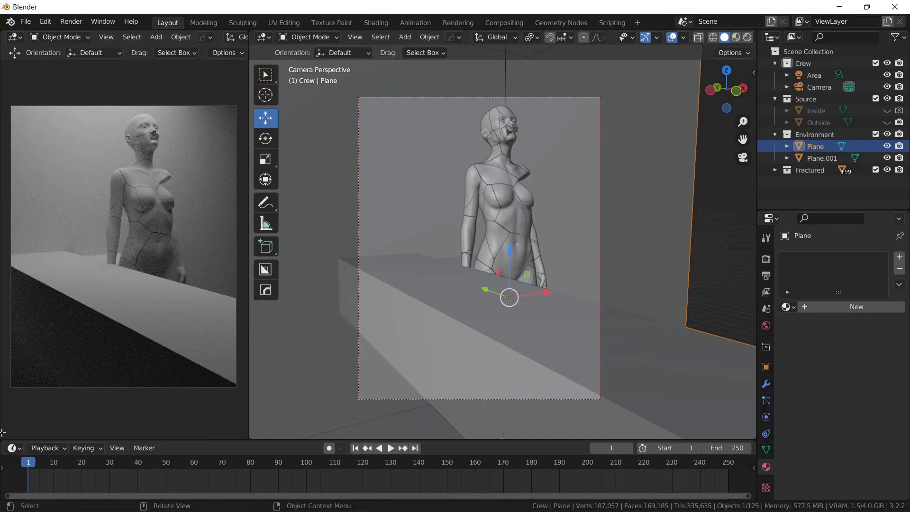
- Split the rendered preview area horizontally and turn its lower part into an Asset Browser
left_click_drag(1, 433, 5, 280)
left_click(15, 286)
left_click(40, 315)
left_click(14, 286)
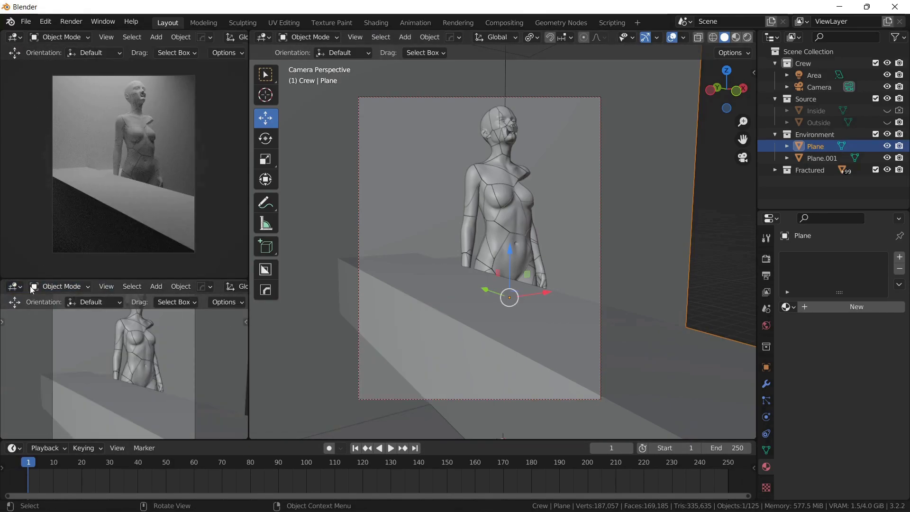
left_click(14, 287)
left_click(381, 359)
- Apply the Ancient Ruins material from the PBR Materials library's Architecture catalog to the avatar's upper chest fragment
left_click(42, 305)
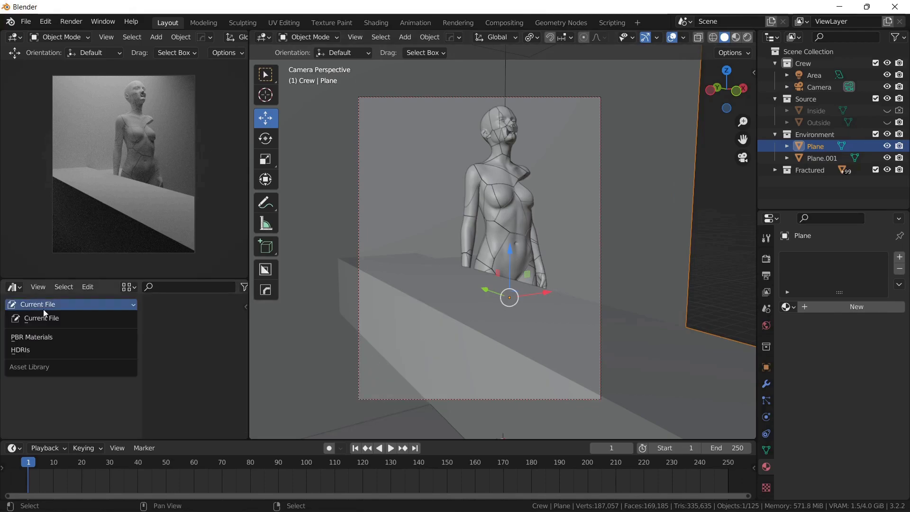
left_click(41, 337)
left_click(27, 335)
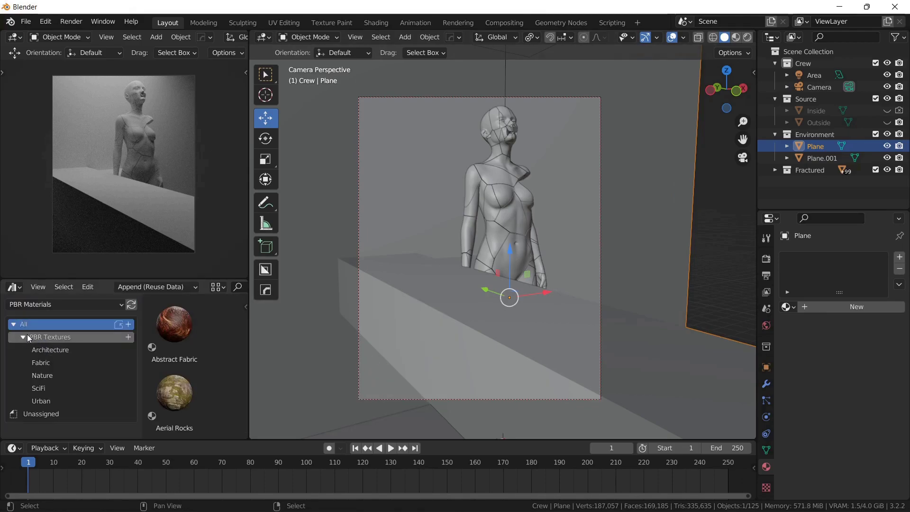
left_click(47, 350)
left_click_drag(158, 359, 502, 174)
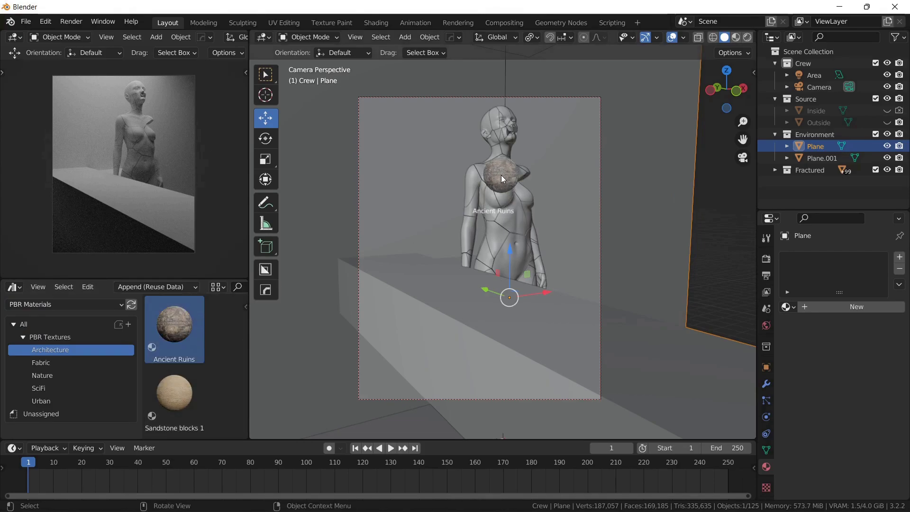
left_click_drag(501, 175, 502, 174)
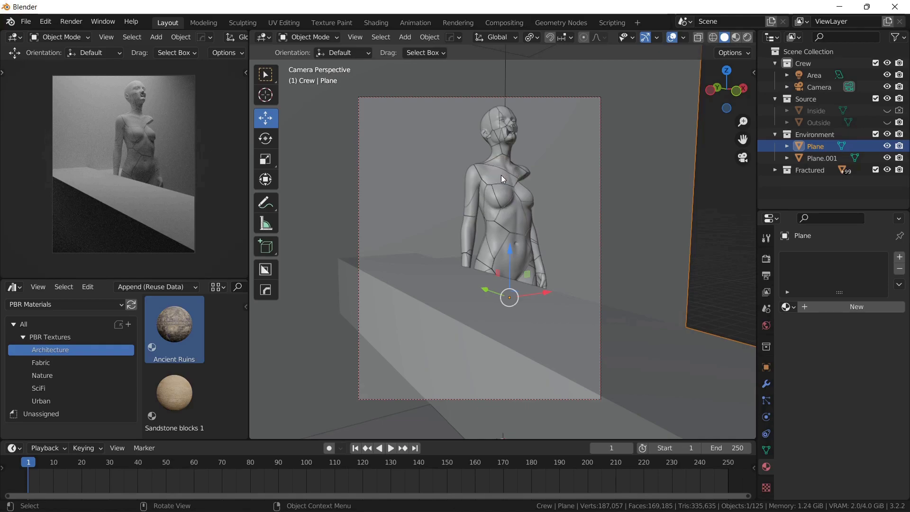
- Link the chest fragment's Ancient Ruins material to all other objects in the scene
scroll(499, 173, "up", 4)
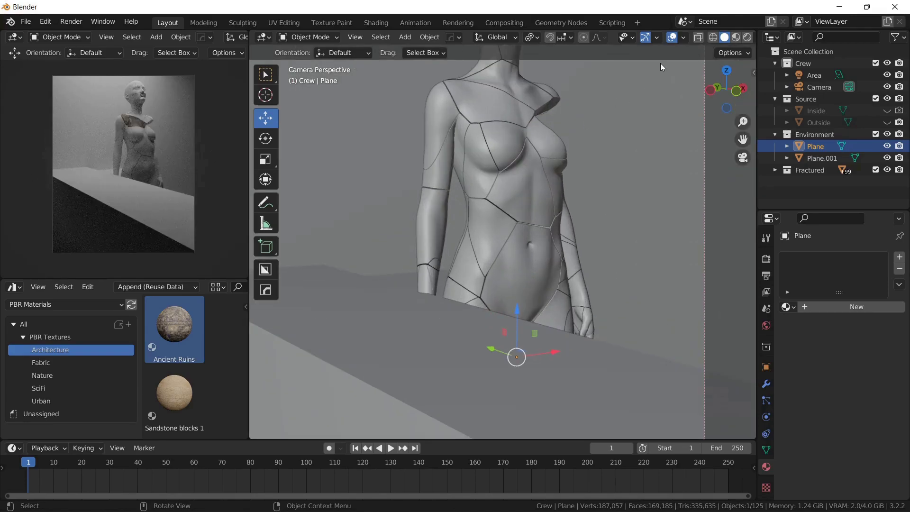
scroll(528, 166, "down", 4)
key("a")
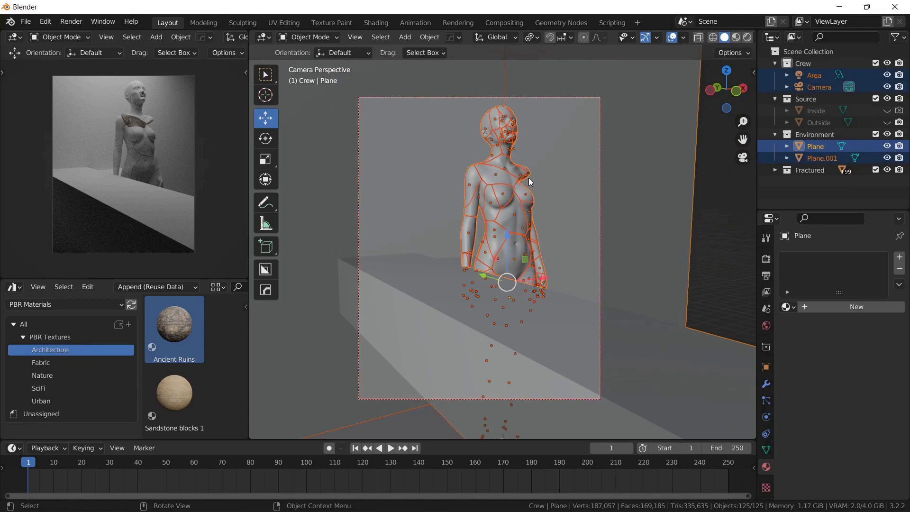
left_click(499, 157, "shift")
key("ctrl+l")
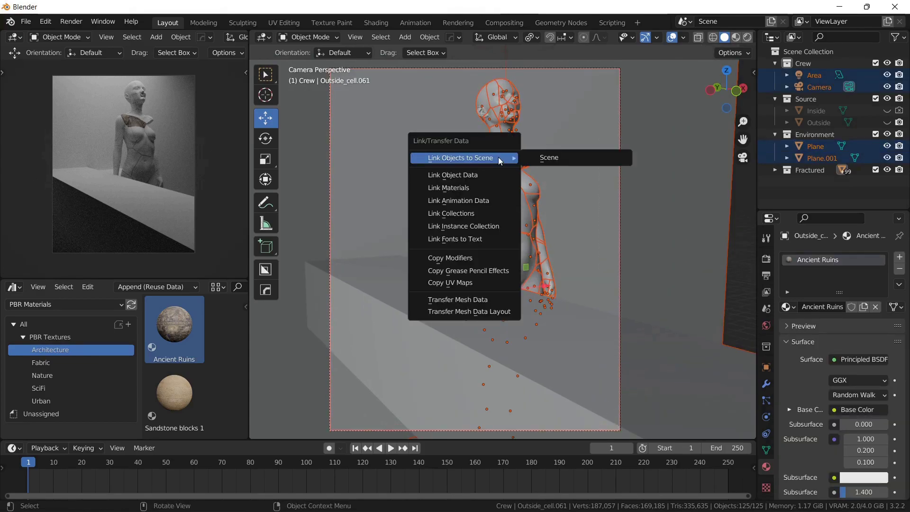
left_click(468, 187)
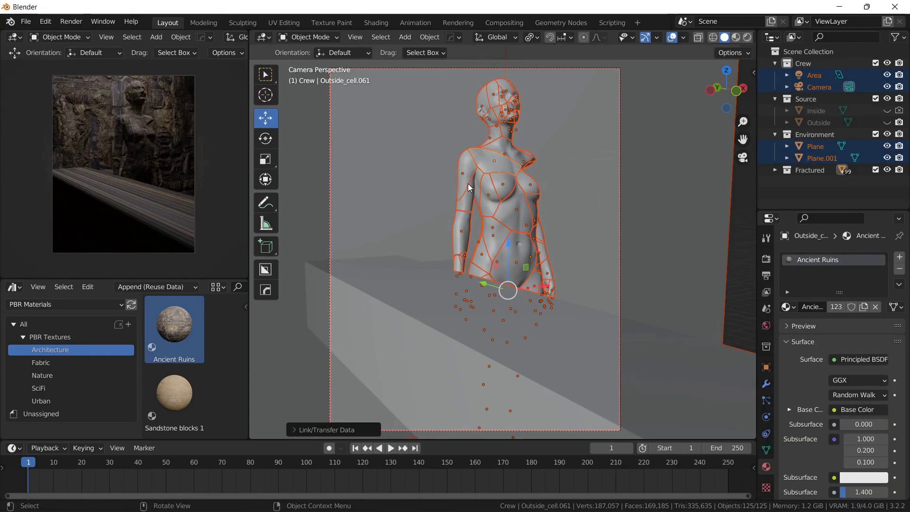
- Unwrap the whole back wall mesh with Smart UV Project at its default settings
left_click(391, 172)
key("Tab")
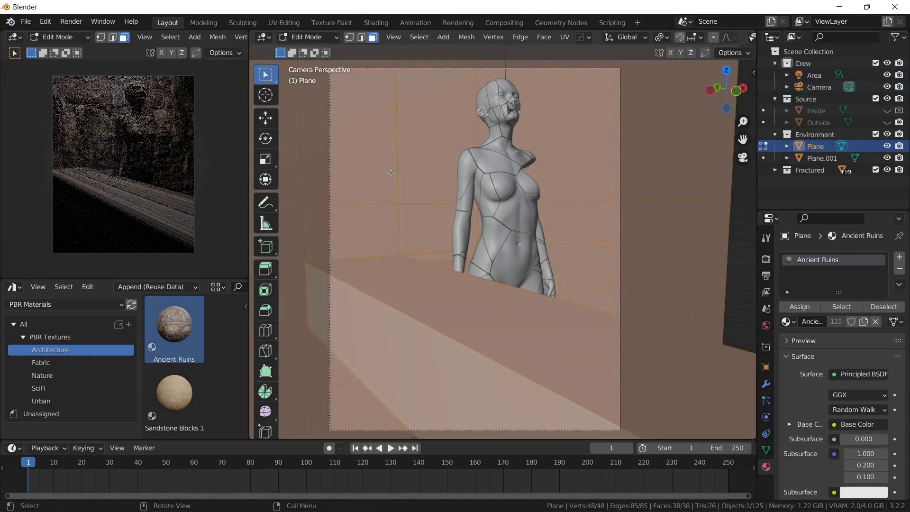
key("u")
left_click(347, 190)
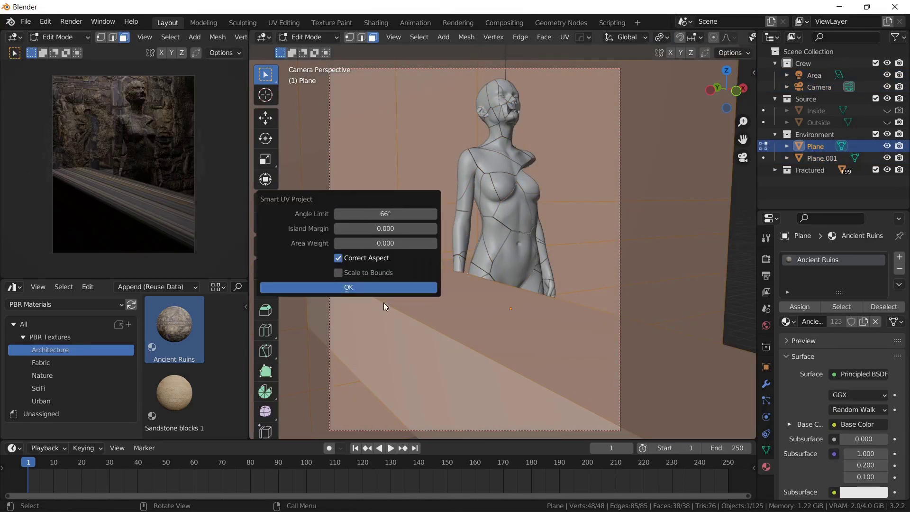
left_click(377, 287)
key("Tab")
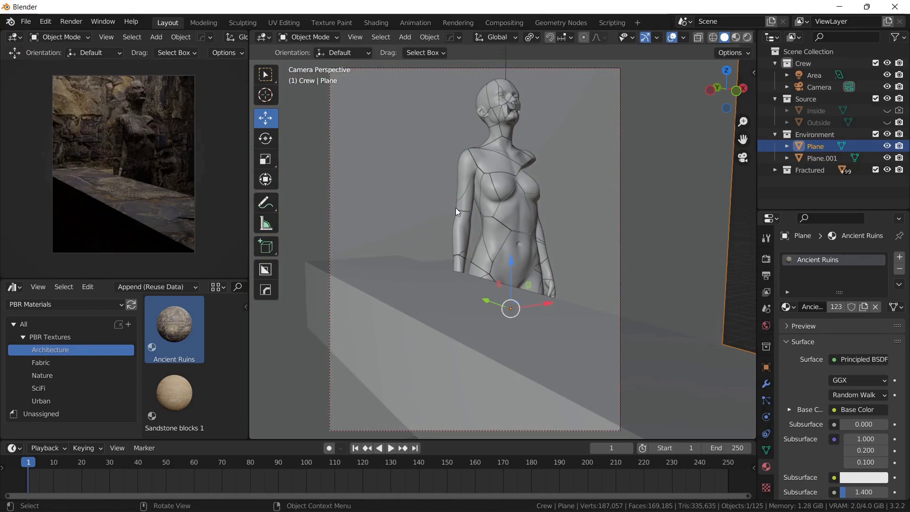
- Change the area light above the avatar to a Spot light and show its cone
middle_click_drag(501, 193, 496, 235, "shift")
left_click(819, 86)
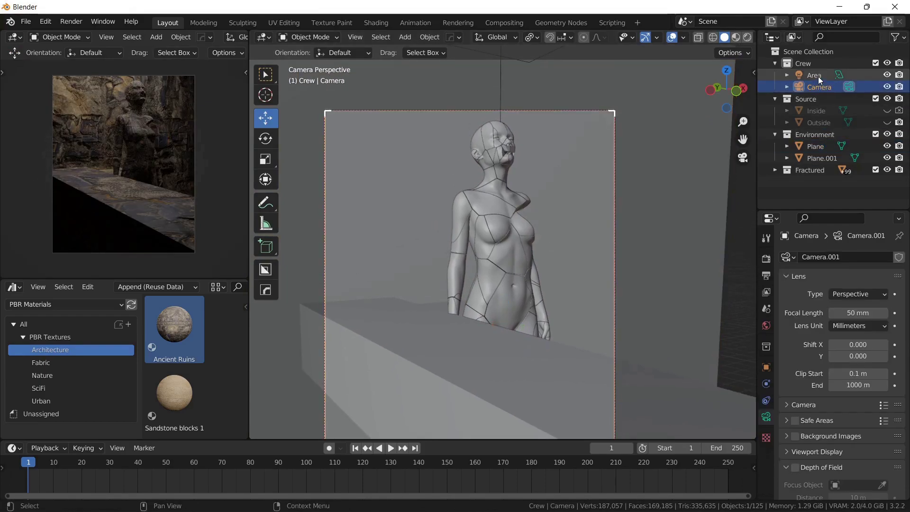
left_click(814, 74)
key("KP_Subtract")
key("KP_Subtract")
key("KP_Subtract")
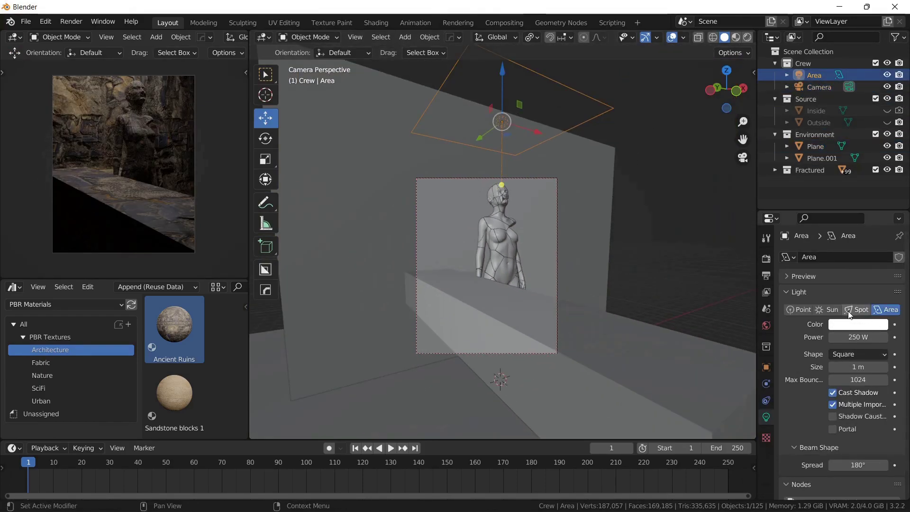
left_click(848, 310)
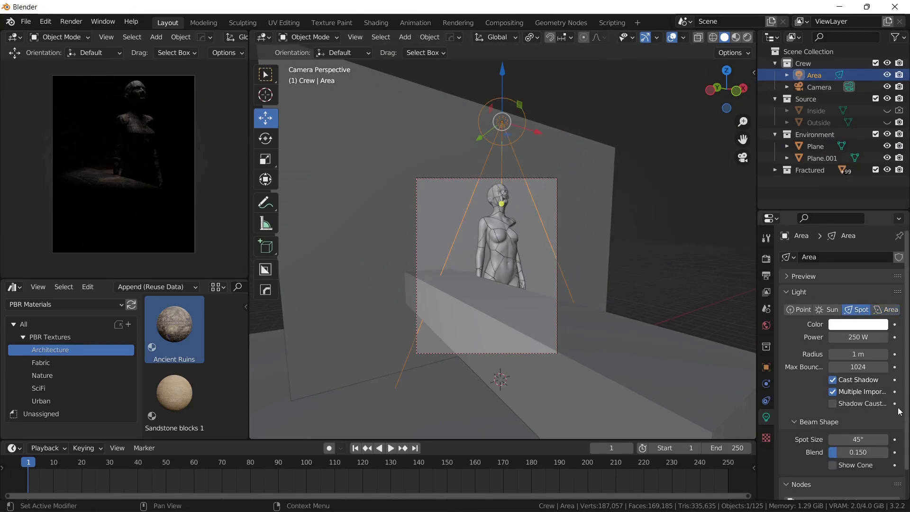
left_click(843, 466)
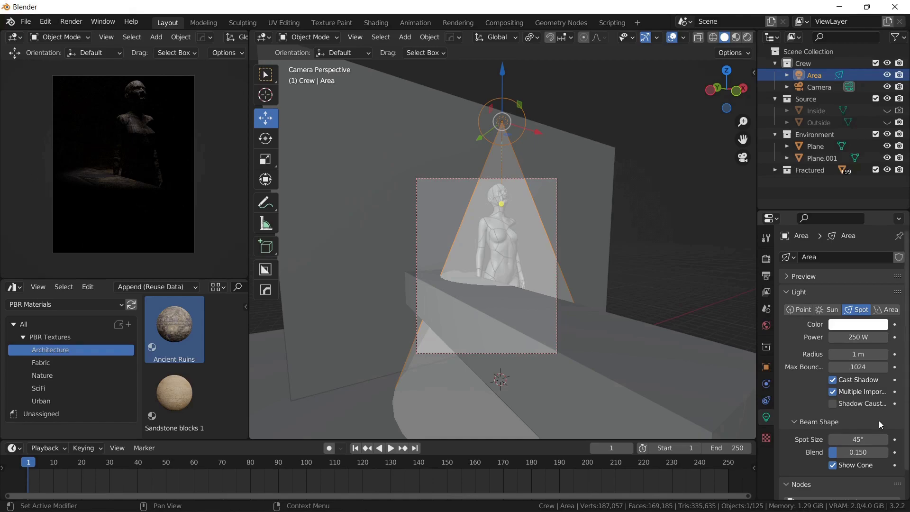
- Set the spot light's size to 37.9°, its radius to 1.04 m and its power to 5000 W
left_click_drag(869, 440, 851, 441)
left_click_drag(857, 354, 861, 353)
left_click(859, 336)
type("5000")
key("Return")
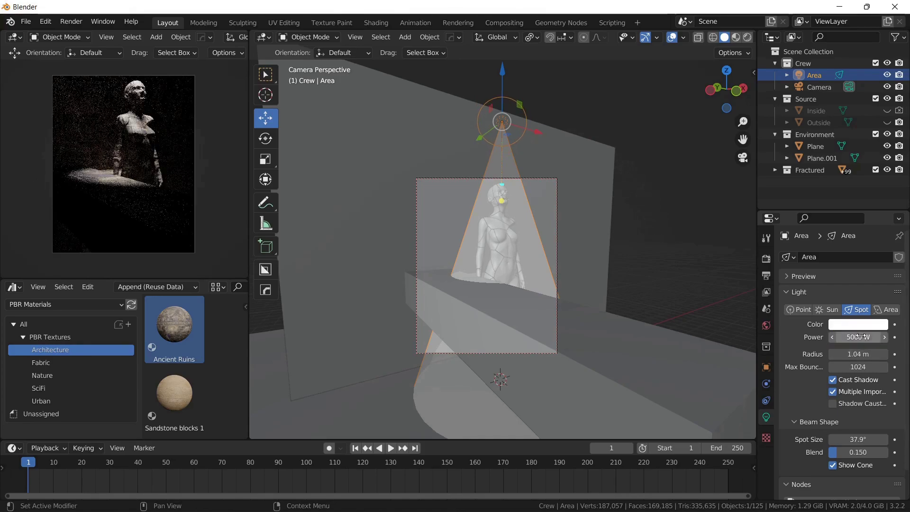
- Select the back wall and widen the rendered preview area
scroll(88, 154, "up", 2)
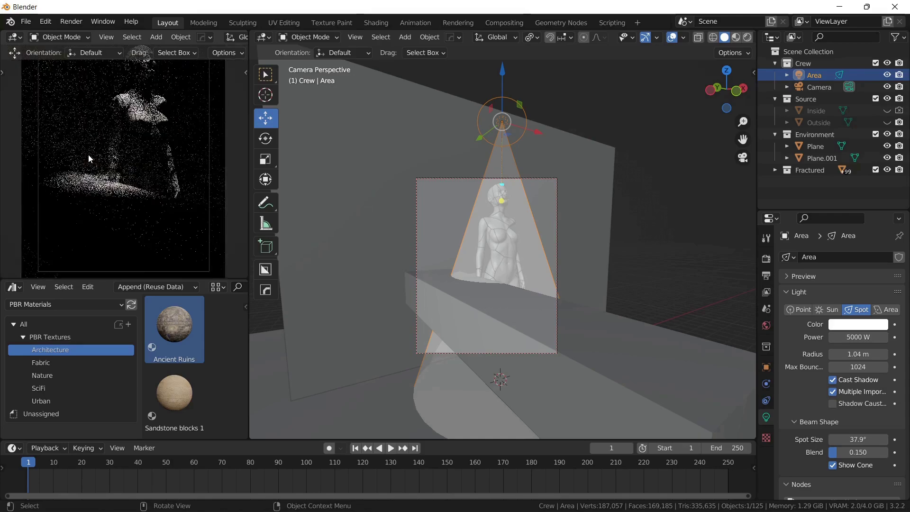
left_click(455, 223)
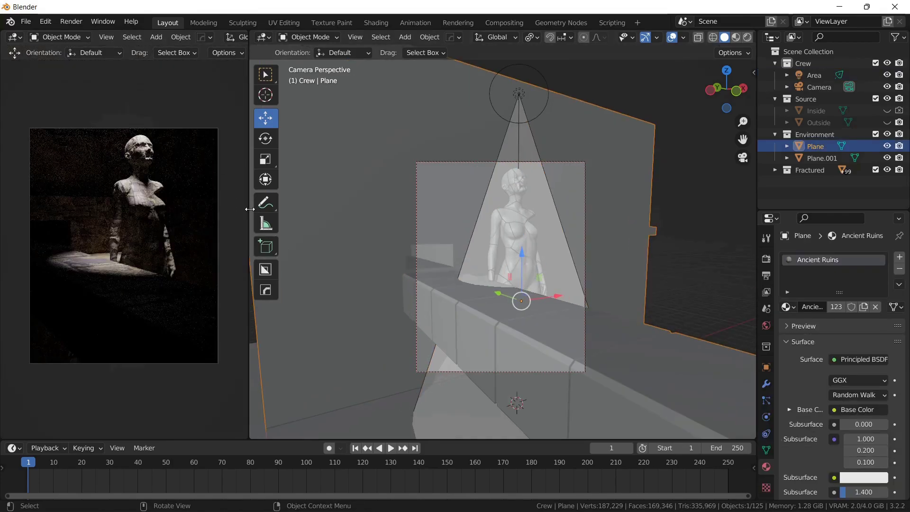
left_click_drag(248, 213, 280, 213)
- Add a cube and scale it up about 17.2 times so that it encloses the scene
key("shift+a")
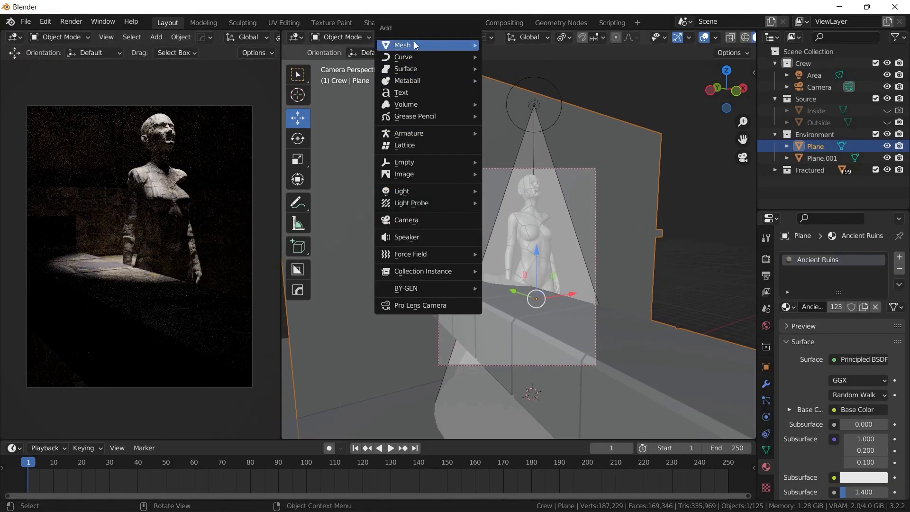
mouse_move(414, 44)
left_click(503, 56)
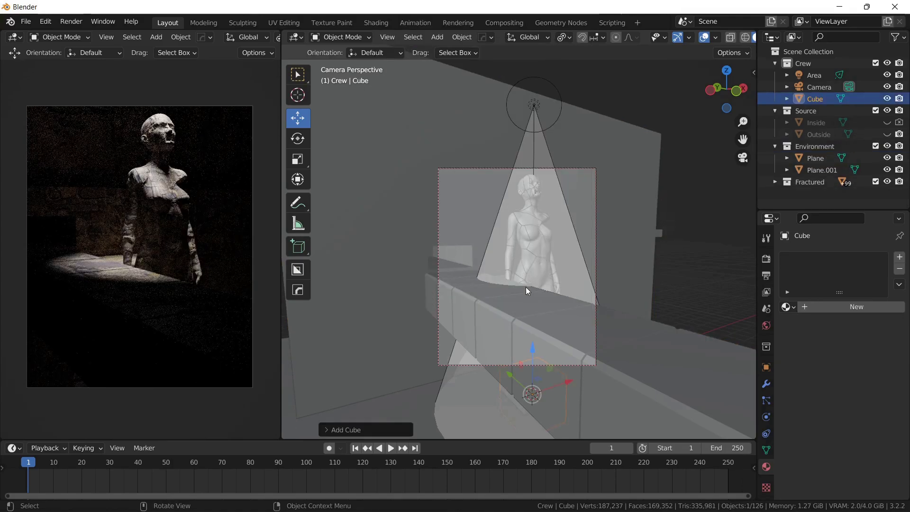
key("s")
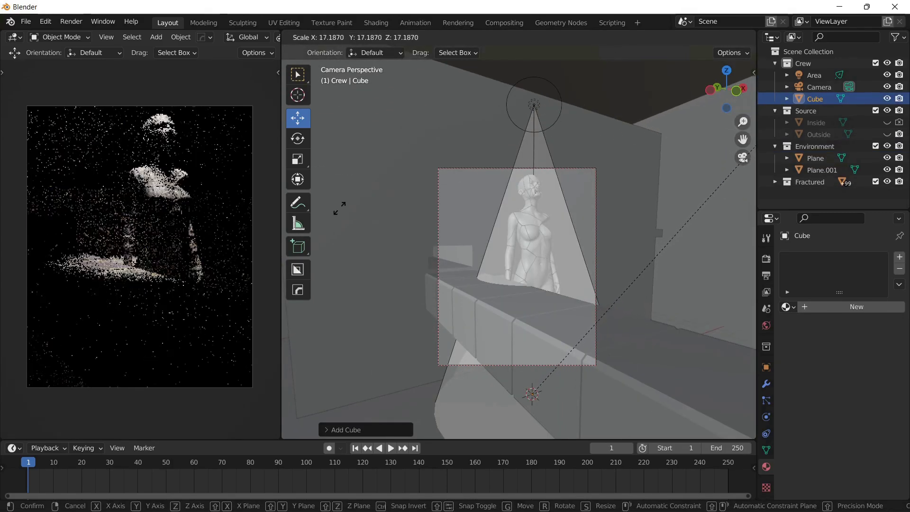
left_click(339, 211)
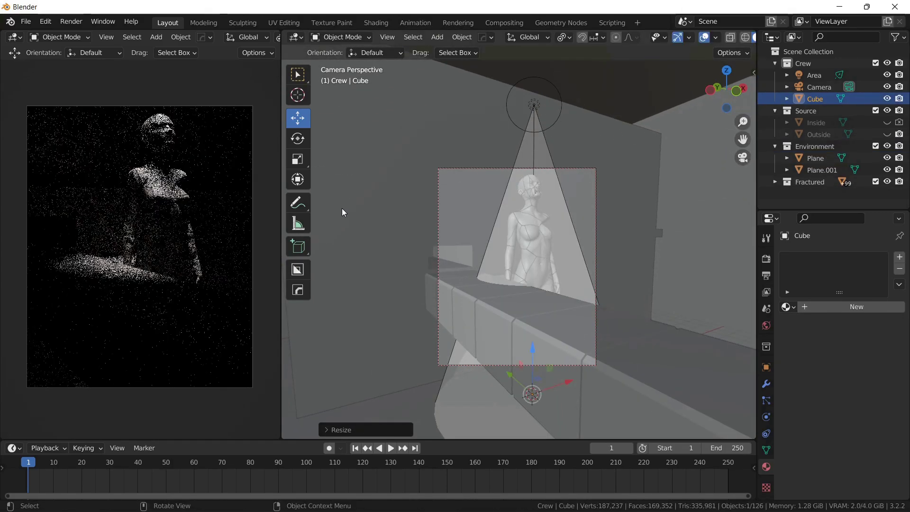
- Rename the large cube Volume and move it to the Environment collection
double_click(815, 98)
type("Volum")
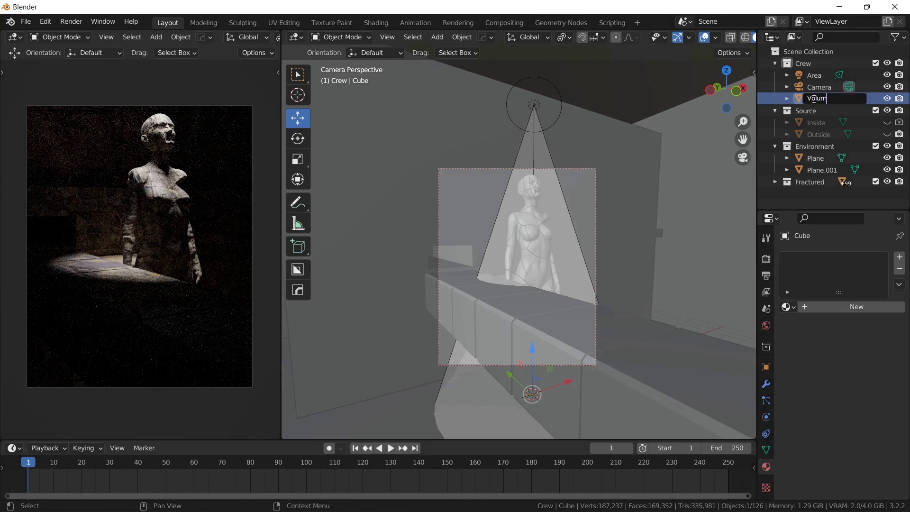
key("Return")
key("m")
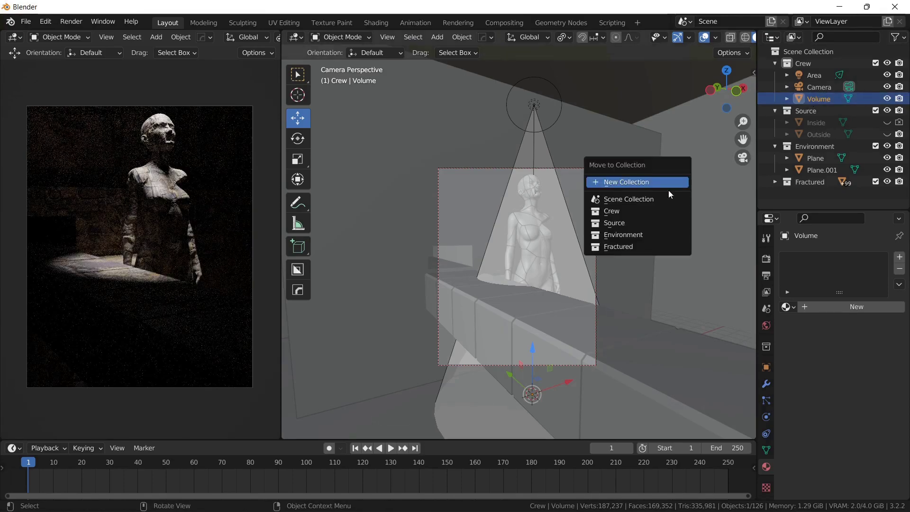
left_click(639, 234)
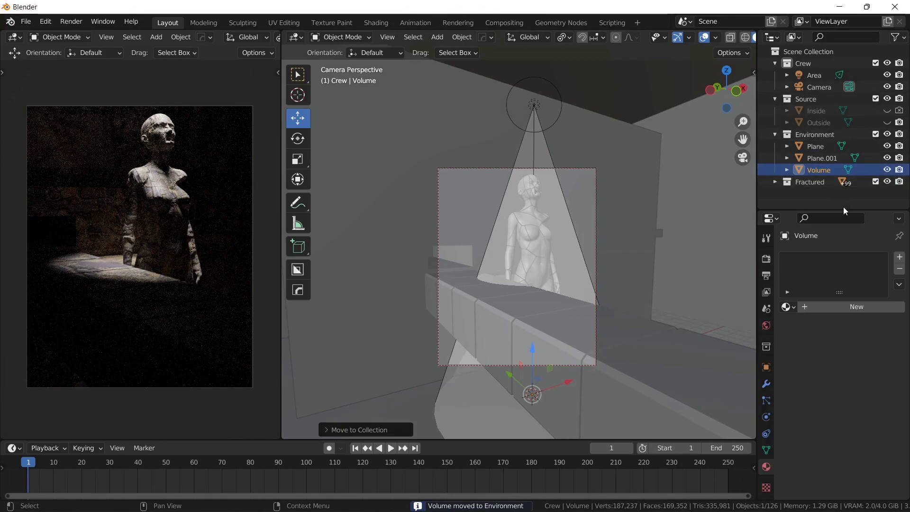
- Rename the back wall plane Wall and the floor plane Ground
left_click(820, 150)
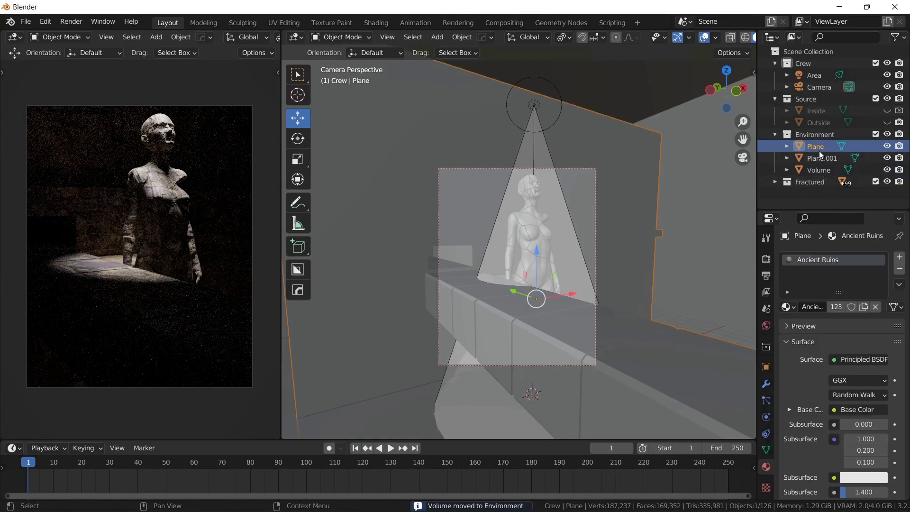
double_click(819, 151)
type("Wall")
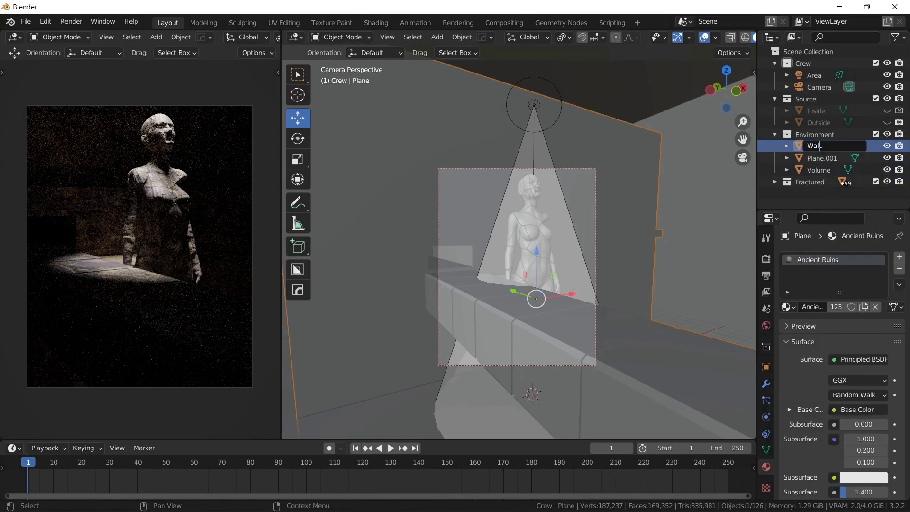
key("Return")
left_click(813, 150)
double_click(813, 148)
type("Ground")
key("Return")
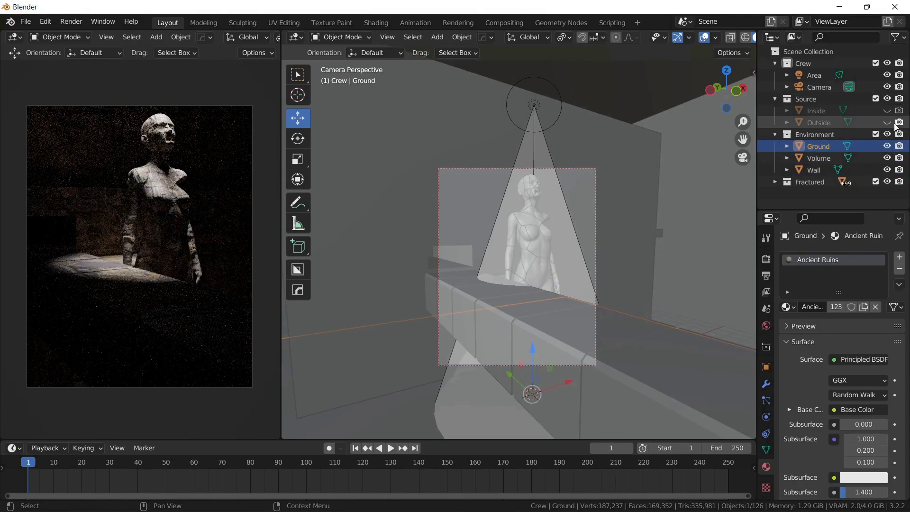
- Give the Volume cube a new material with its surface shader removed and Principled Volume as its volume shader
left_click(775, 99)
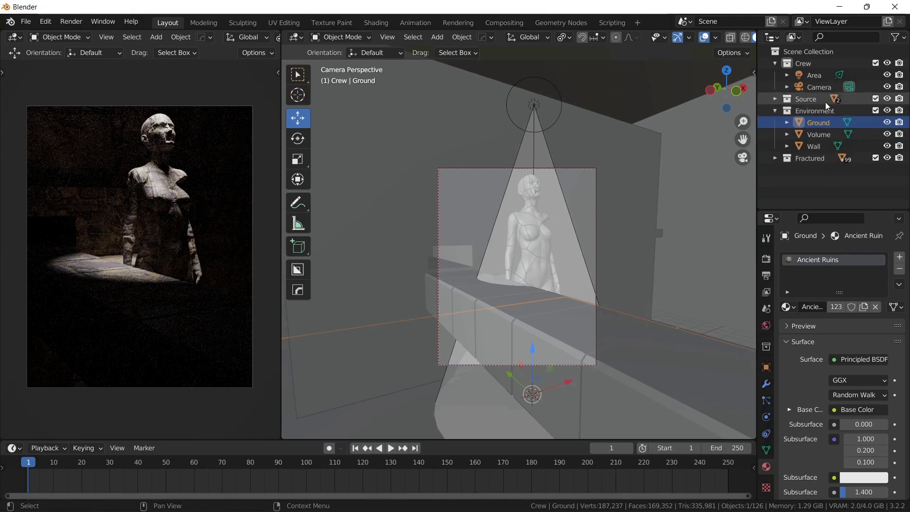
left_click(807, 157)
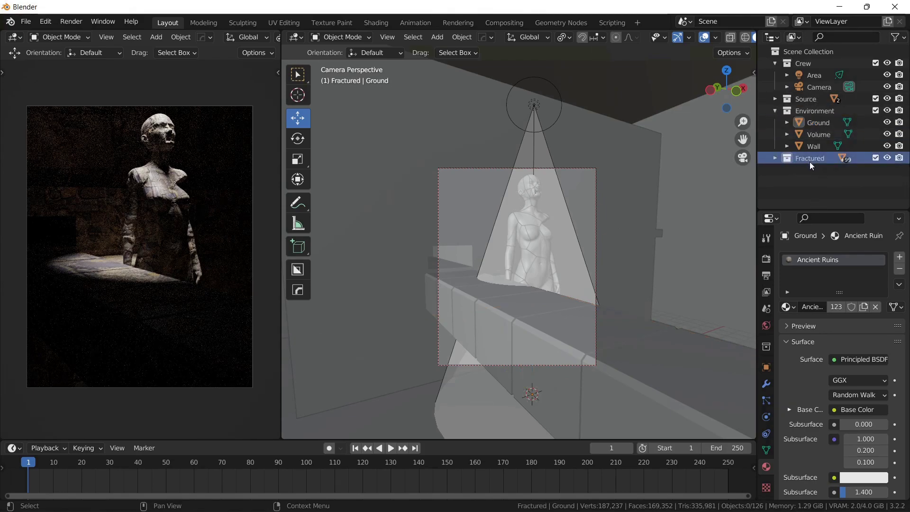
left_click(816, 135)
left_click(817, 307)
left_click(863, 358)
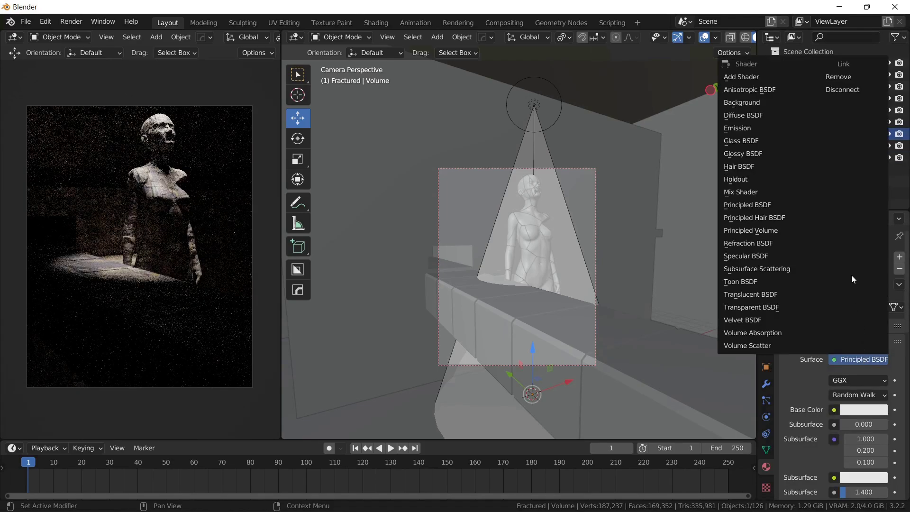
left_click(849, 82)
left_click(876, 396)
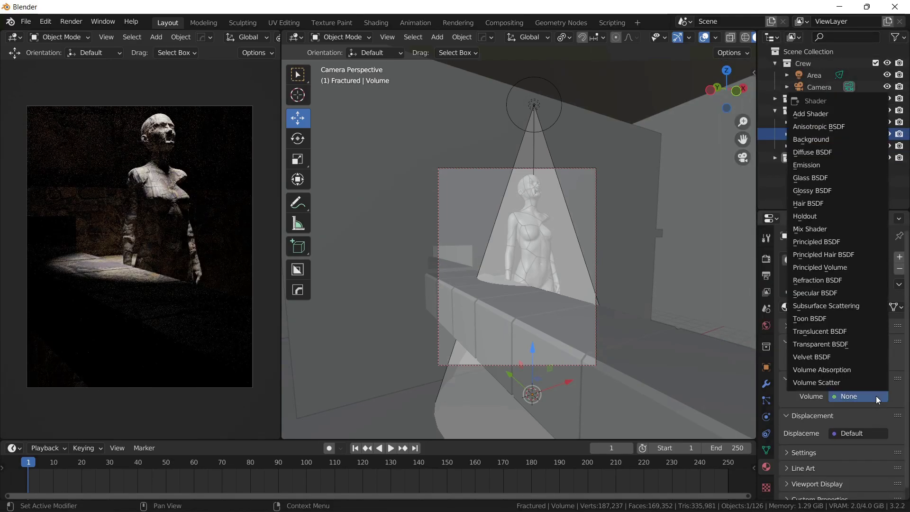
left_click(812, 269)
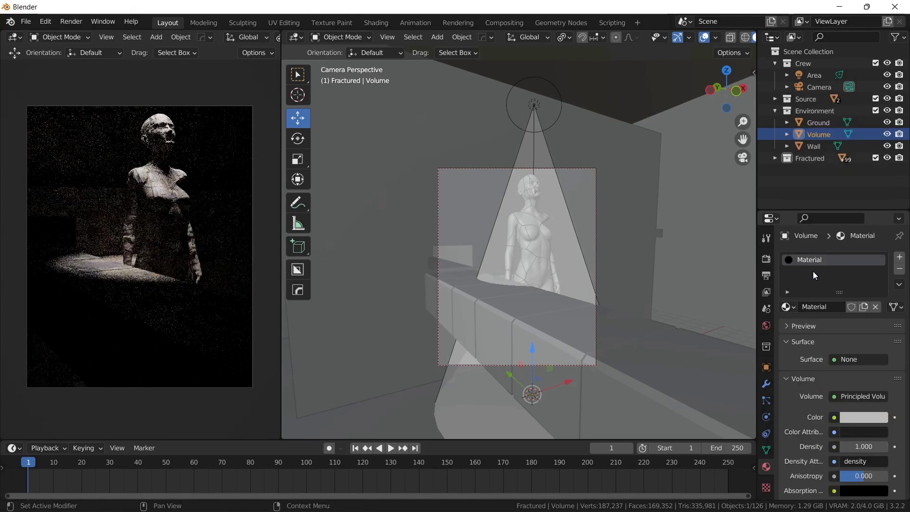
- Set the Principled Volume's color to a muted yellowish beige and its density to 0.015
mouse_move(857, 448)
left_mouse_down()
mouse_move(876, 448)
mouse_move(853, 446)
left_mouse_up()
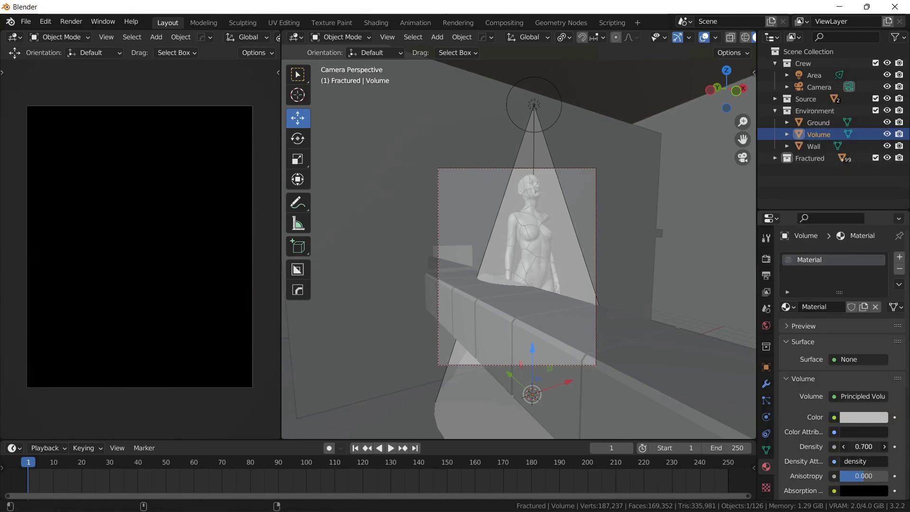
left_click_drag(863, 446, 843, 447)
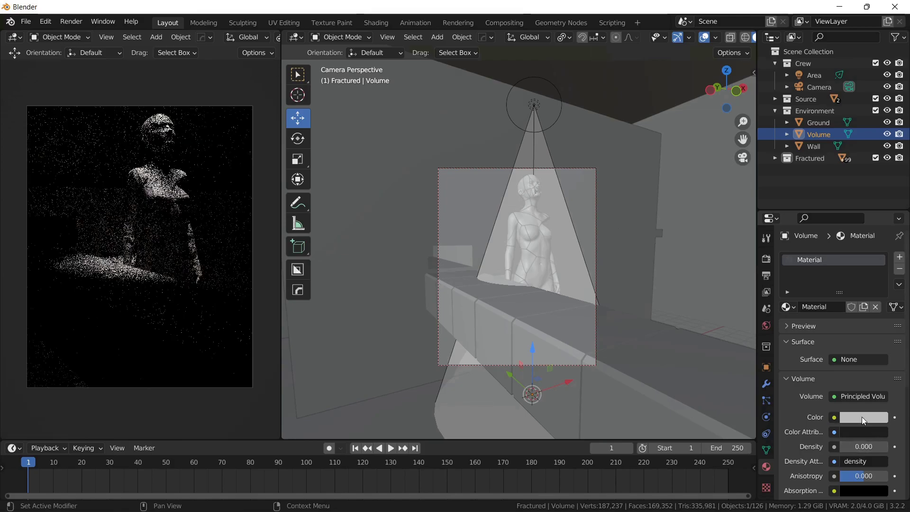
left_click(862, 417)
left_click(829, 297)
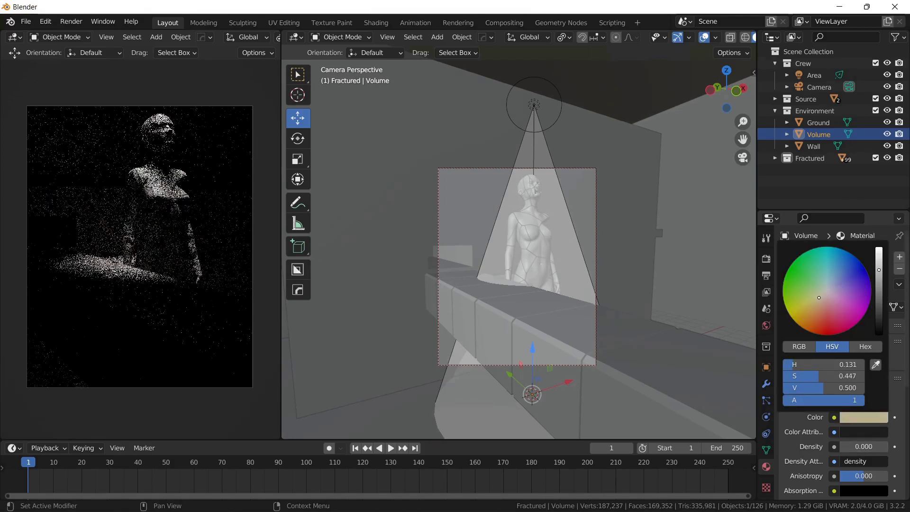
left_click_drag(854, 446, 855, 446)
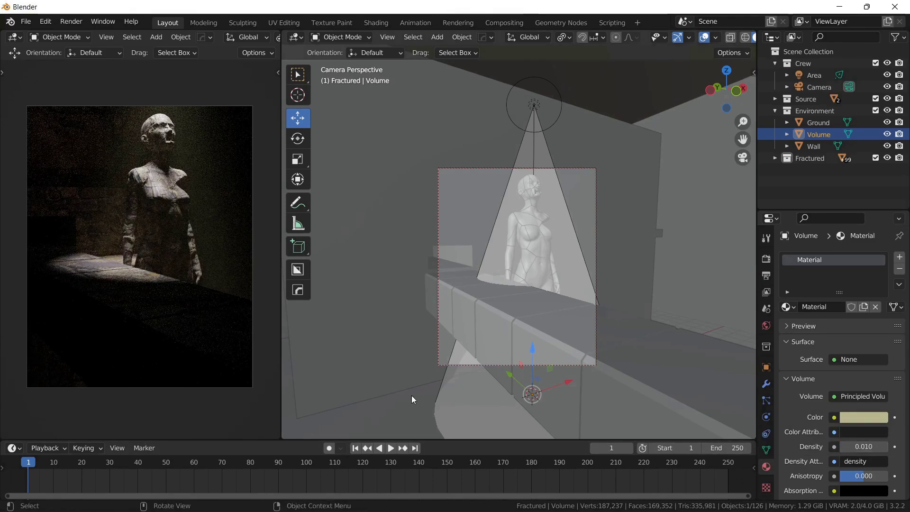
left_click(872, 446)
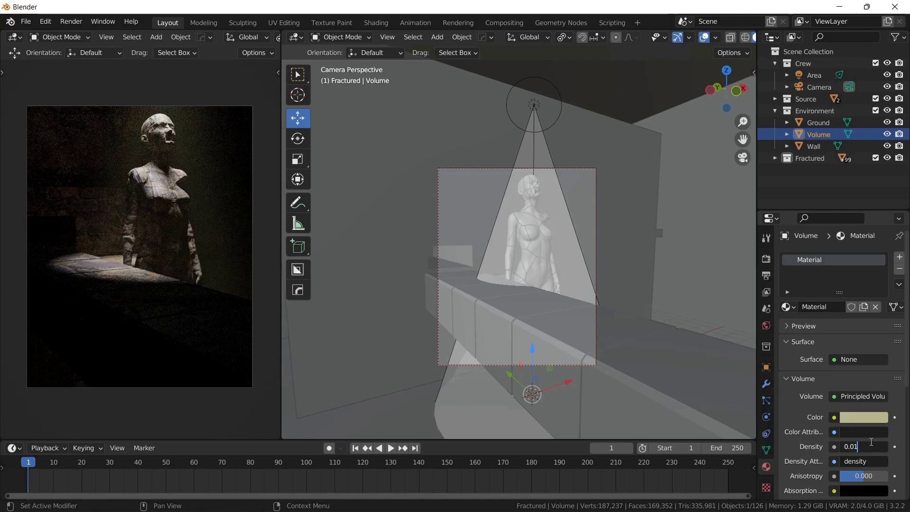
type("5")
key("Return")
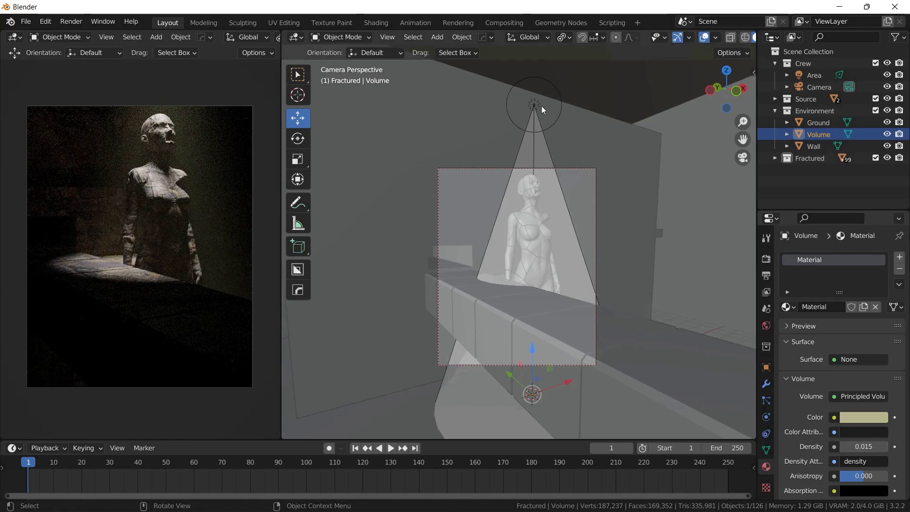
- Rotate the spot light above the statue about 5 degrees around the global Y axis
left_click(544, 107)
key("r")
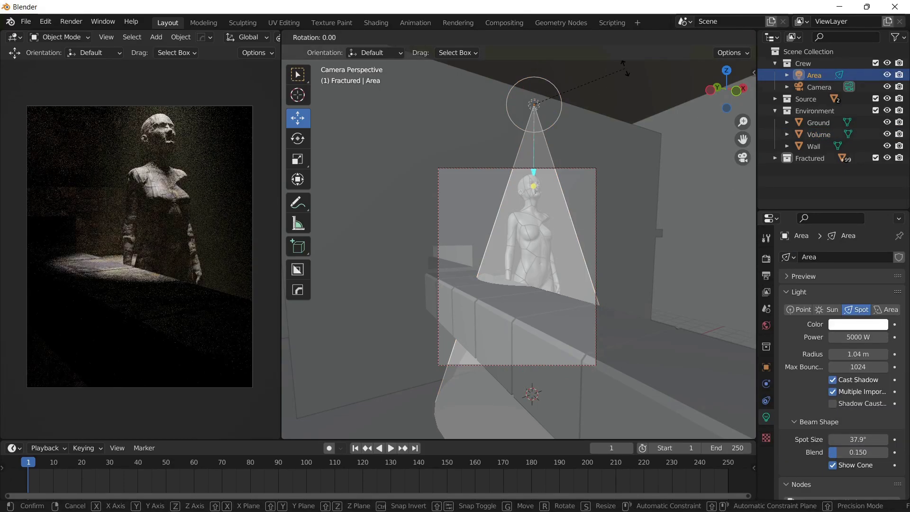
key("y")
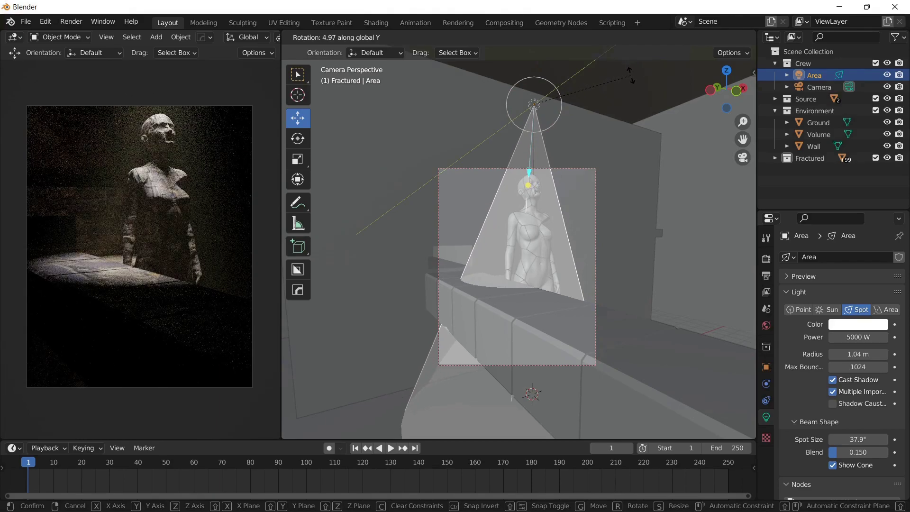
left_click(631, 76)
- Raise the spot light about 3.6 m along the global Z axis and turn it around Z
key("g")
key("z")
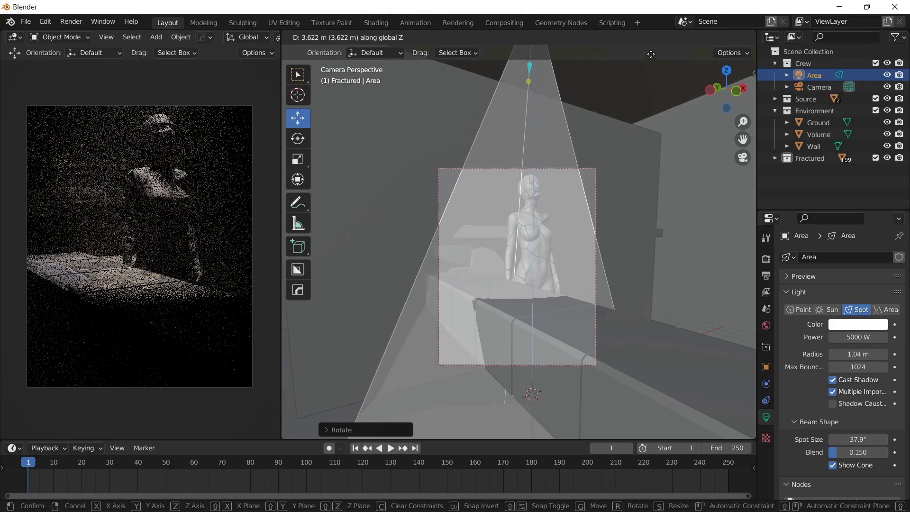
left_click(651, 54)
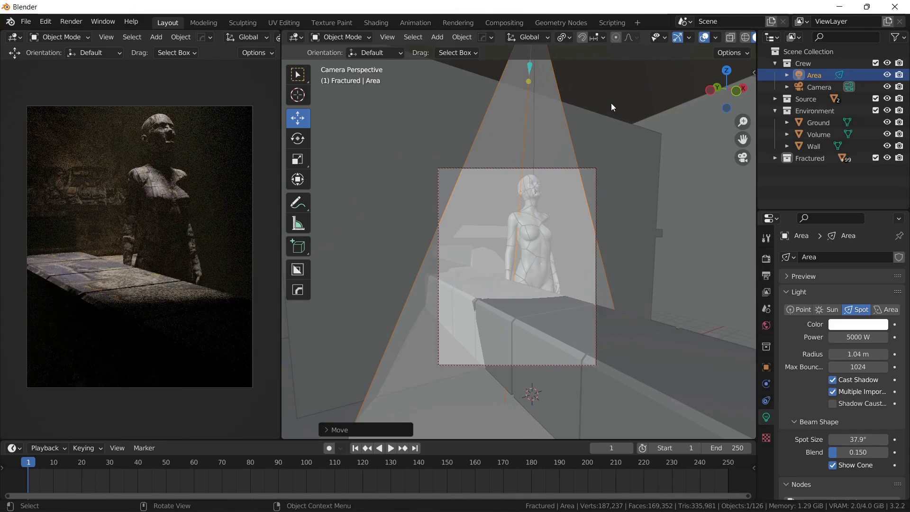
key("r")
key("z")
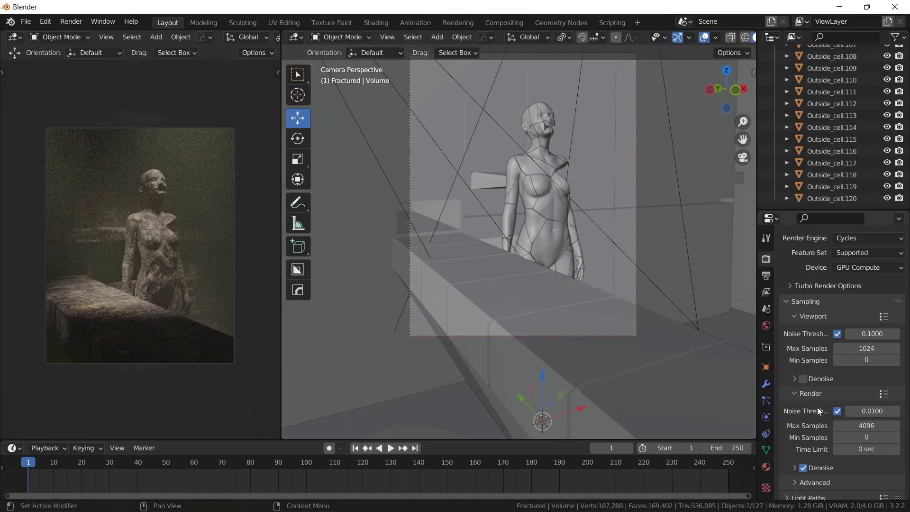
- Set the render max samples to 128 and collapse the Fractured collection in the outliner
left_click(862, 424)
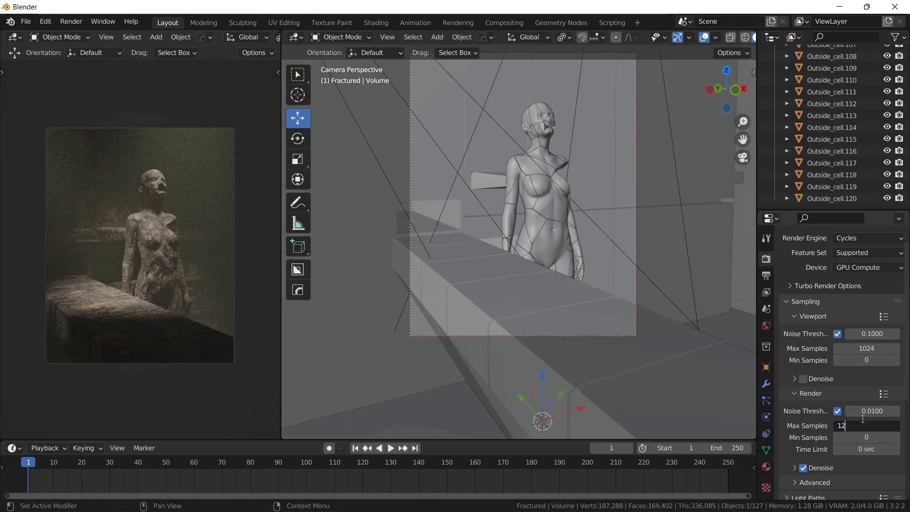
scroll(887, 106, "up", 20)
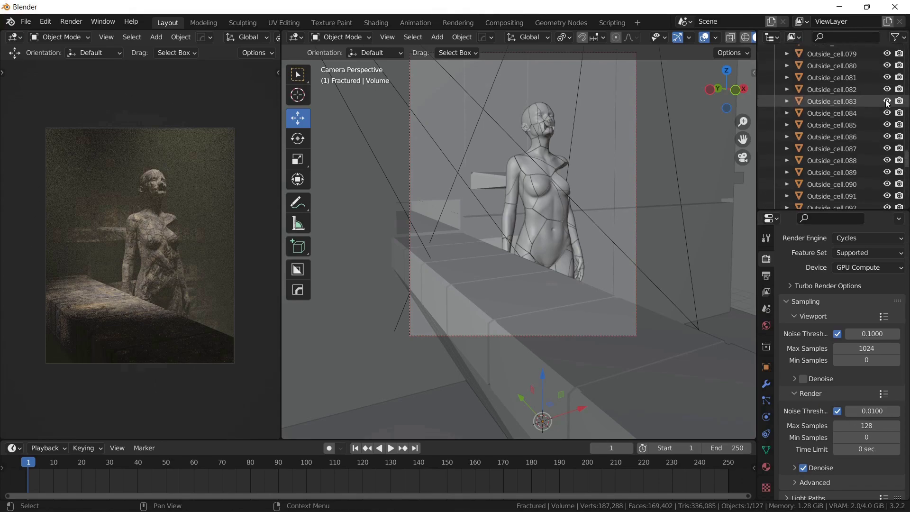
scroll(887, 105, "up", 20)
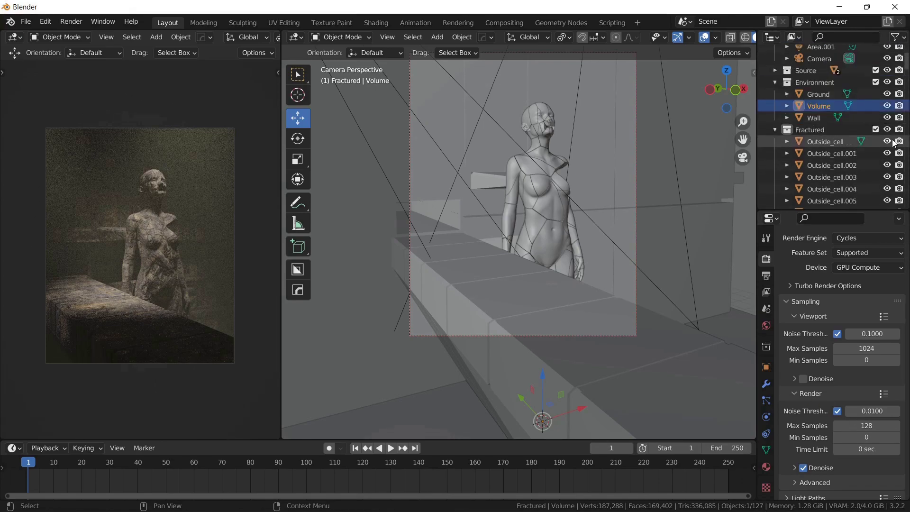
scroll(895, 153, "down", 3)
left_click(776, 114)
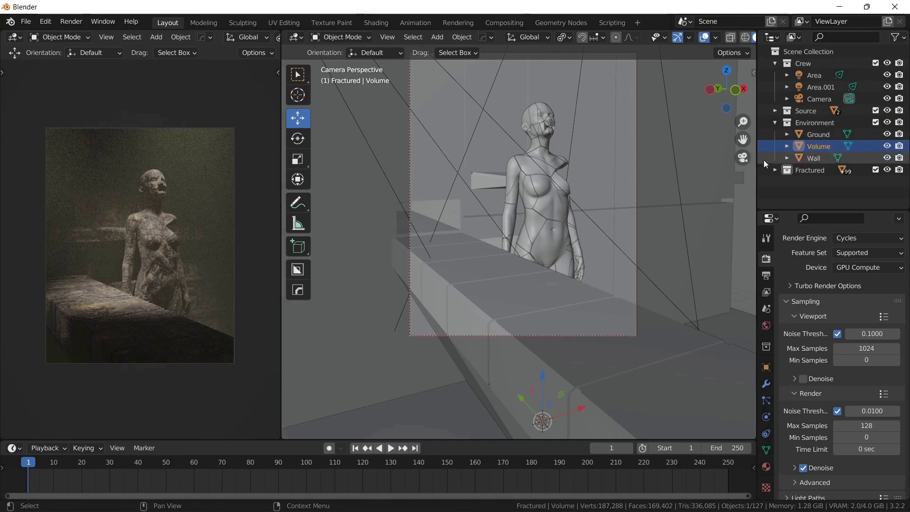
- Switch the camera preview to solid shading, then render the still image and inspect it up close
scroll(209, 95, "down", 2)
scroll(230, 37, "down", 5)
left_click(250, 37)
scroll(136, 130, "up", 4)
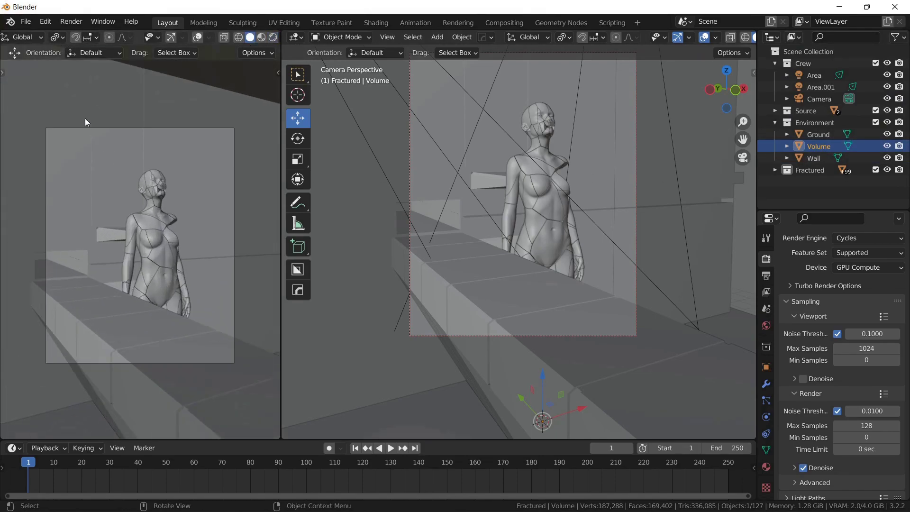
left_click(71, 21)
left_click(69, 35)
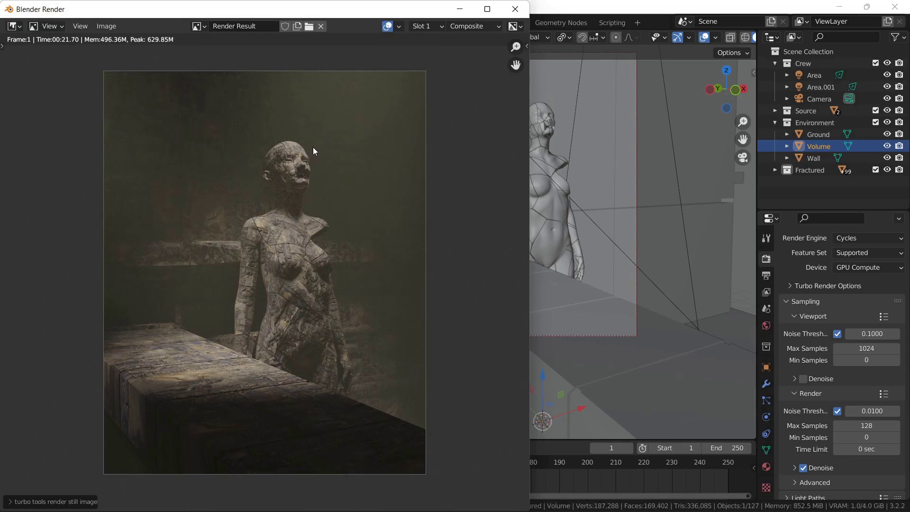
scroll(361, 183, "up", 4)
scroll(361, 182, "down", 5)
scroll(361, 183, "up", 5)
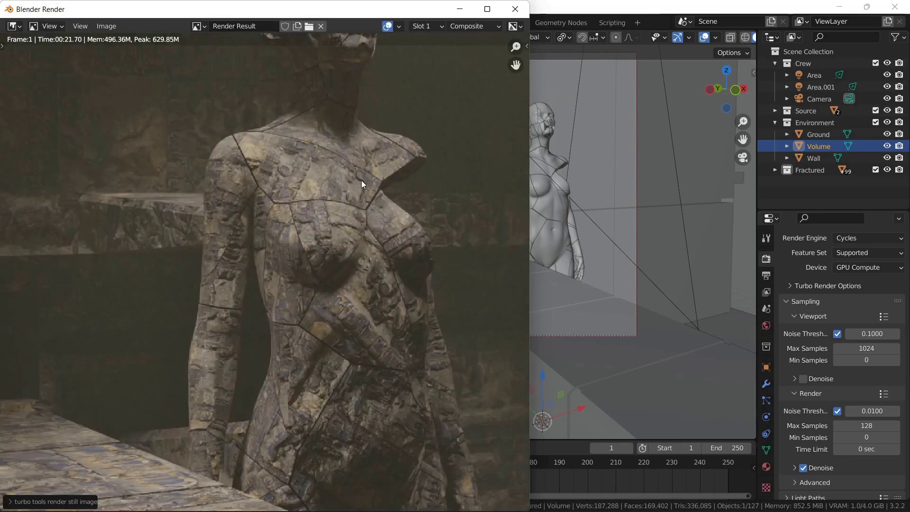
scroll(361, 182, "down", 6)
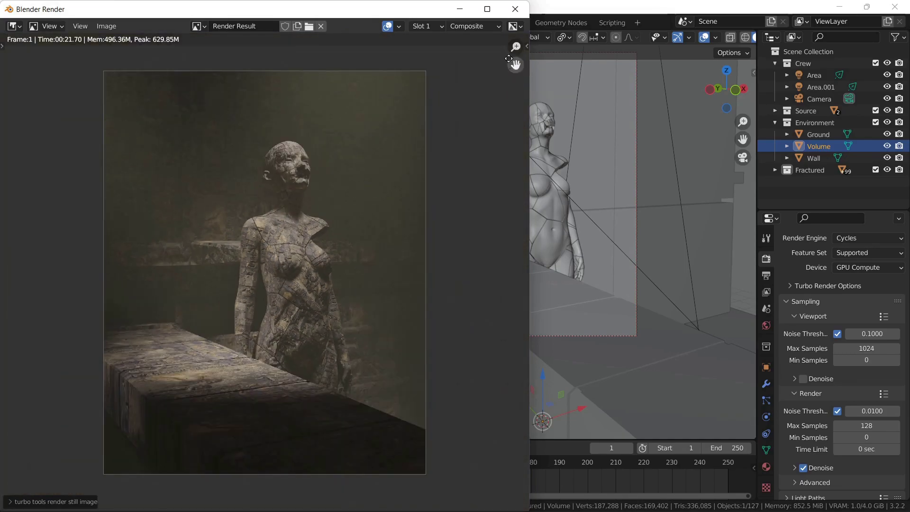
left_click(469, 12)
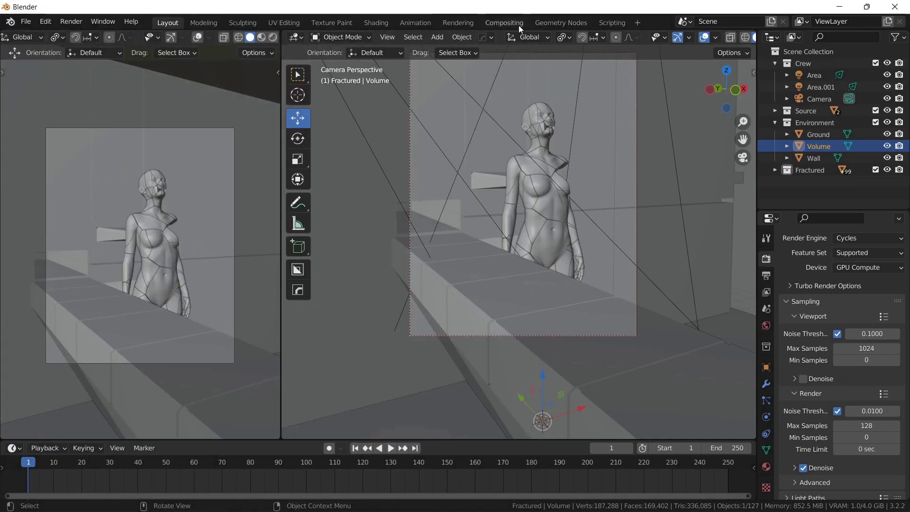
- In the Compositing workspace, turn off the backdrop and split the node editor into two areas with their sidebars hidden
left_click(504, 22)
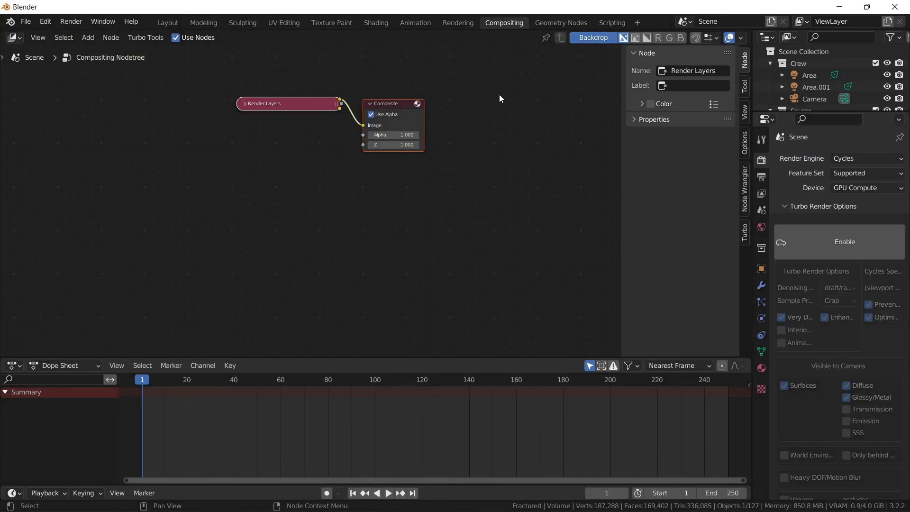
left_click(594, 37)
left_click_drag(748, 34, 403, 70)
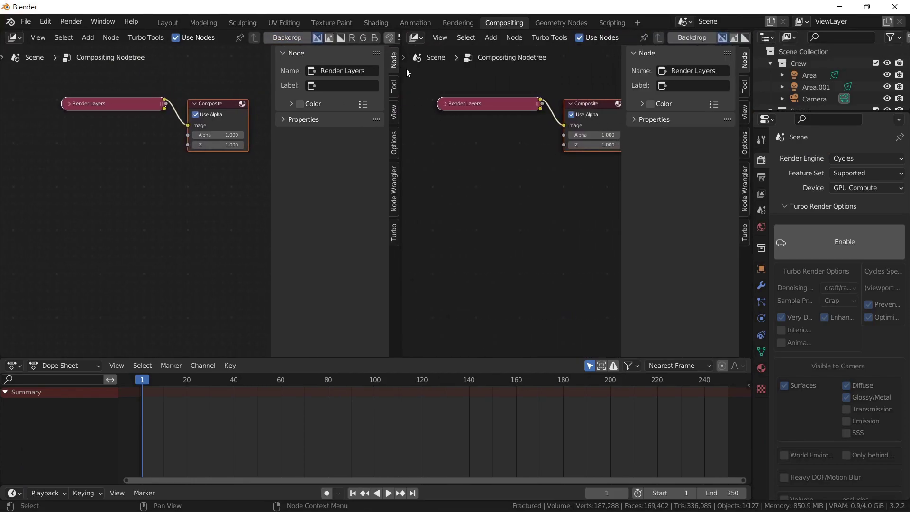
key("n")
key("n")
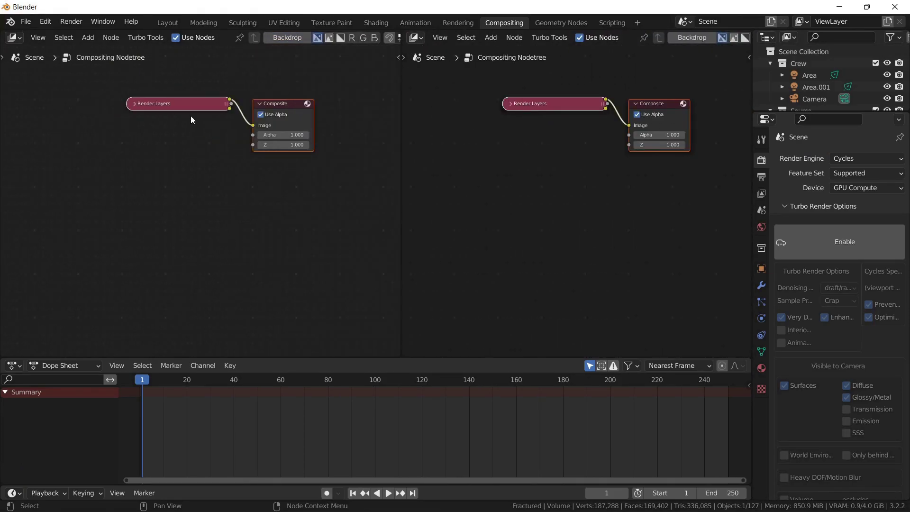
- Expand the Render Layers node, connect its image to a new Viewer node, and move Render Layers away from the output nodes
left_click(135, 104)
left_click(150, 104, "ctrl+shift")
key("g")
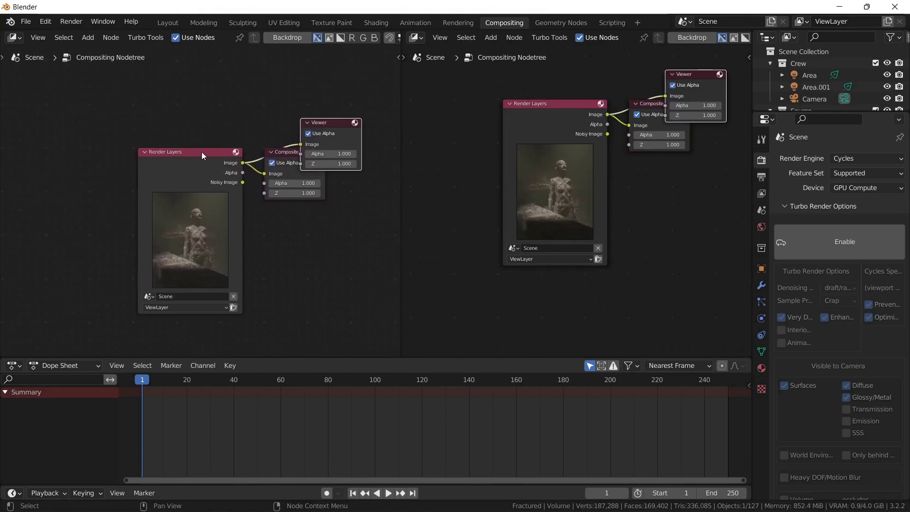
left_click(2, 139)
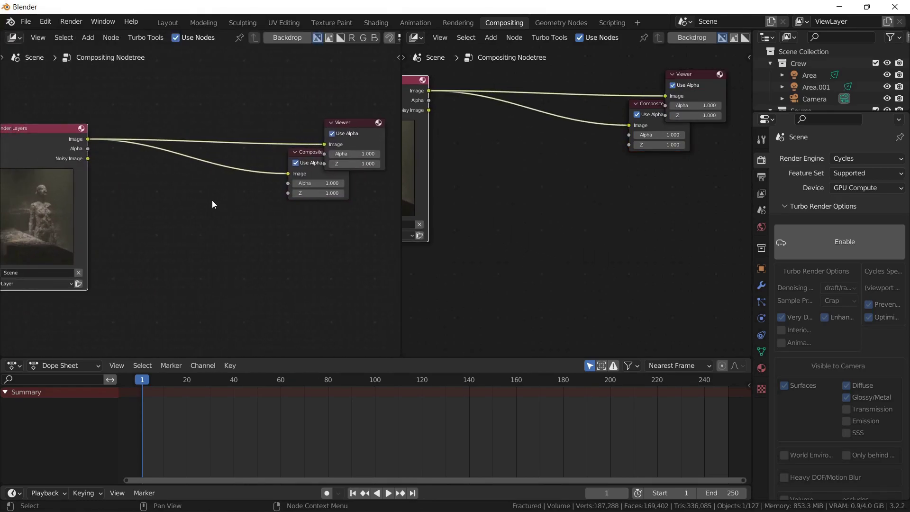
- Turn the second node editor area into an Image Editor showing the Viewer Node, fed by the Render Layers image output
left_click(411, 40)
left_click(436, 84)
left_click(541, 38)
type("v")
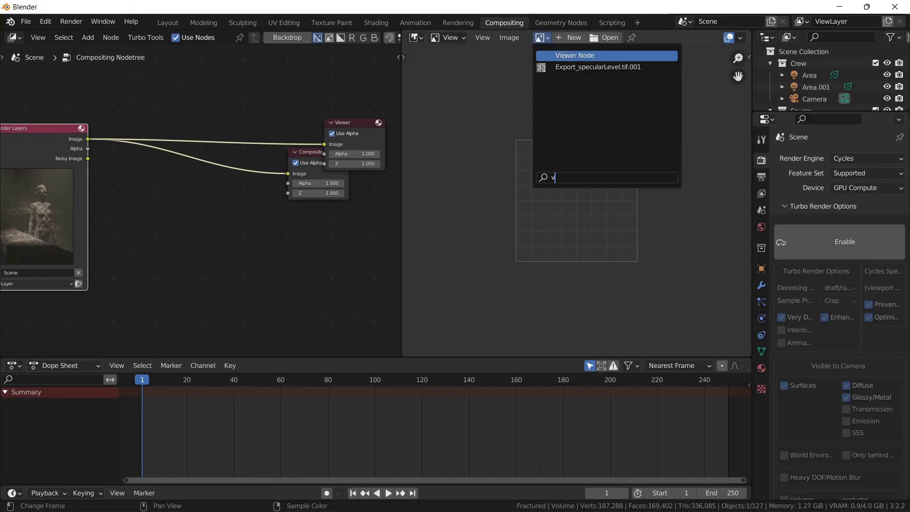
left_click(564, 55)
left_click(36, 137, "ctrl+shift")
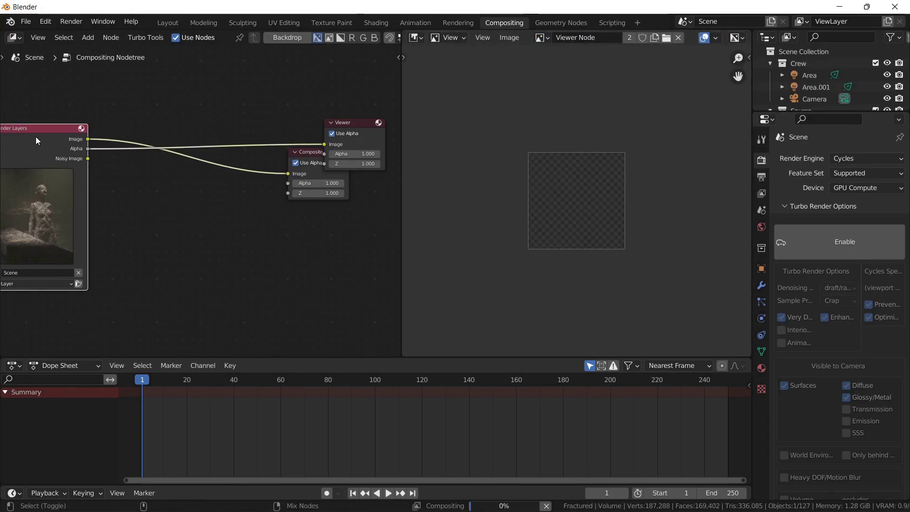
left_click(35, 136, "ctrl+shift")
left_click(36, 137, "ctrl+shift")
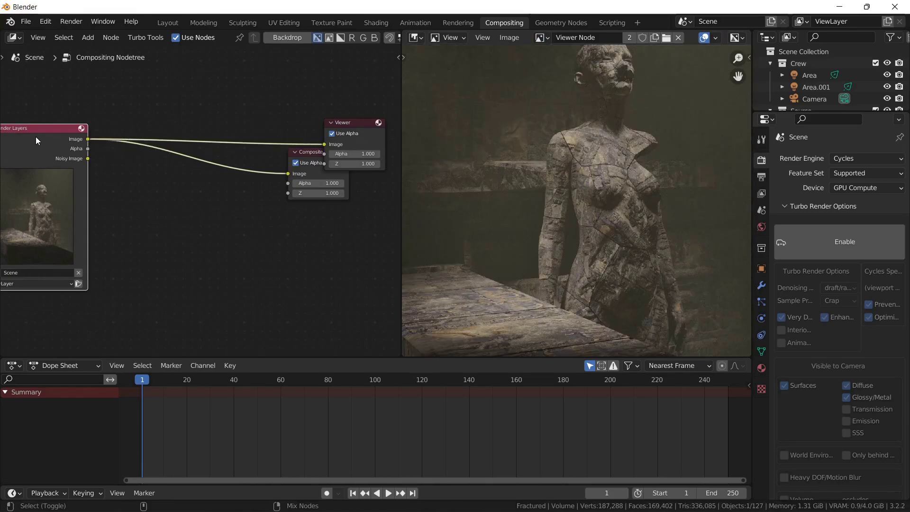
- Shrink the dope sheet area to give the node editor and image preview more height
scroll(537, 243, "down", 3)
scroll(545, 238, "up", 3)
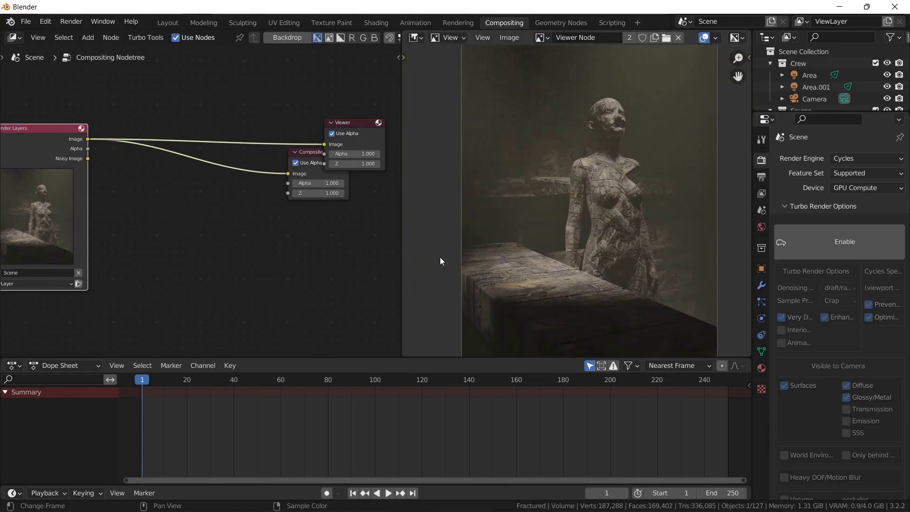
left_click_drag(257, 359, 257, 434)
scroll(366, 300, "left", 3, "ctrl")
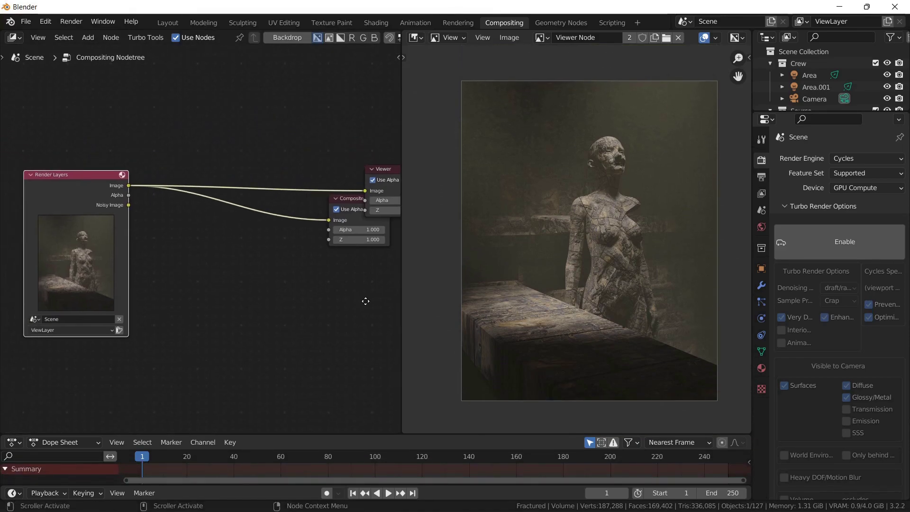
- Add a Glare node on the link between the Render Layers image output and the Viewer node
scroll(282, 281, "up", 3)
scroll(223, 311, "down", 2)
key("shift+a")
left_click(236, 169)
type("g")
left_click(260, 187)
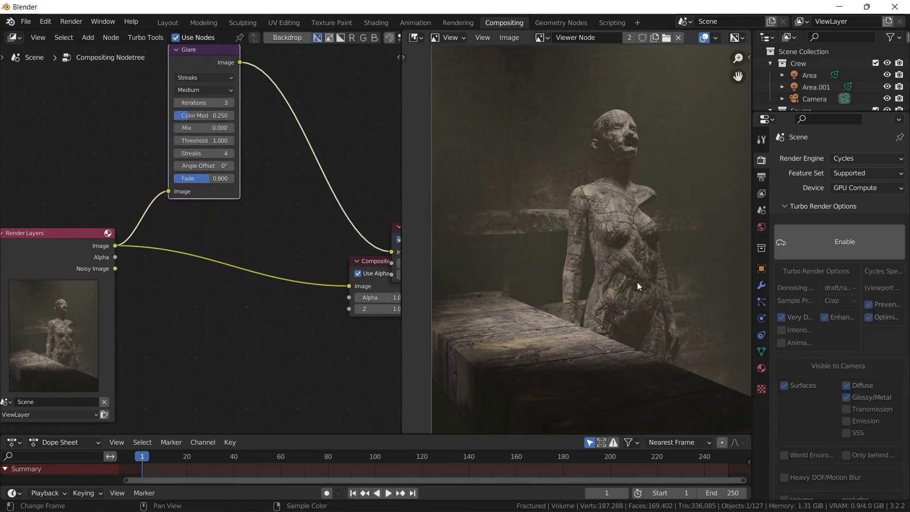
left_click_drag(397, 226, 354, 182)
left_click(354, 181)
scroll(138, 190, "up", 3)
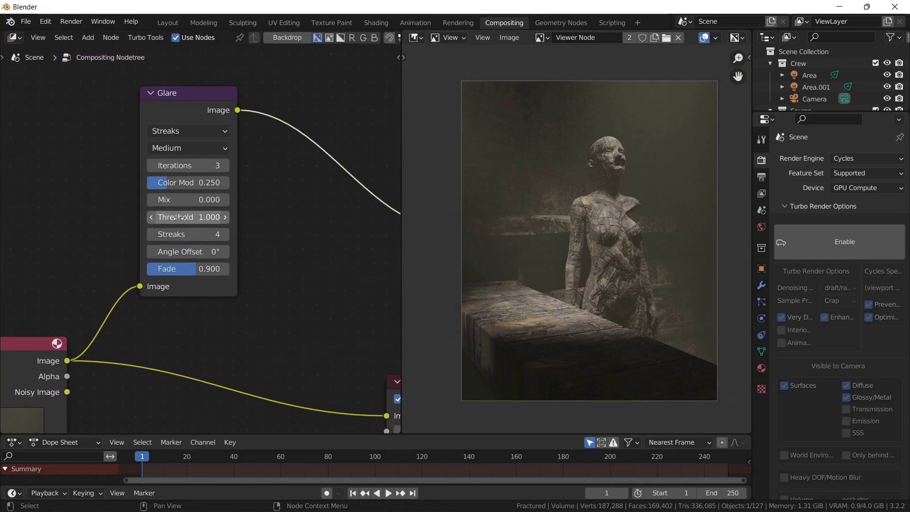
- Set the Streaks Glare threshold to 0.2 and inspect the statue's arm and torso in the image preview
double_click(191, 217)
type("0.2")
key("Return")
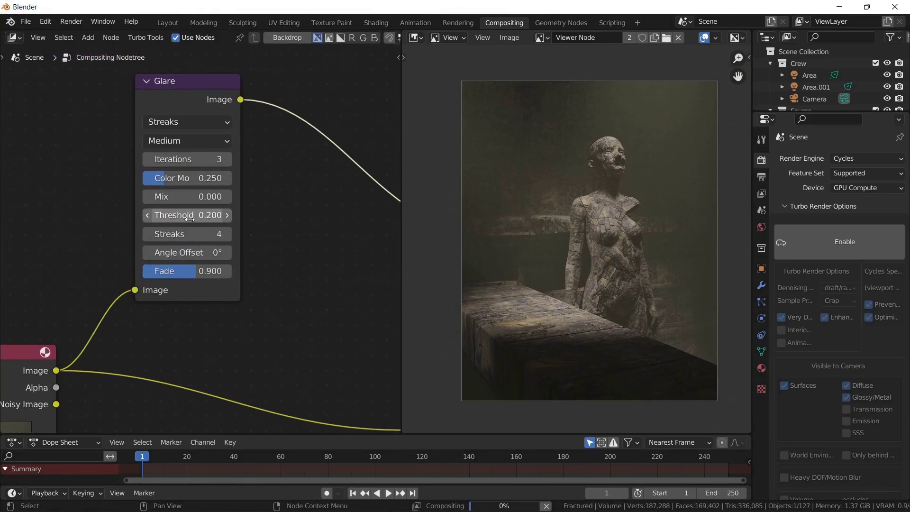
scroll(591, 246, "up", 4)
scroll(591, 246, "down", 3)
scroll(615, 178, "up", 6)
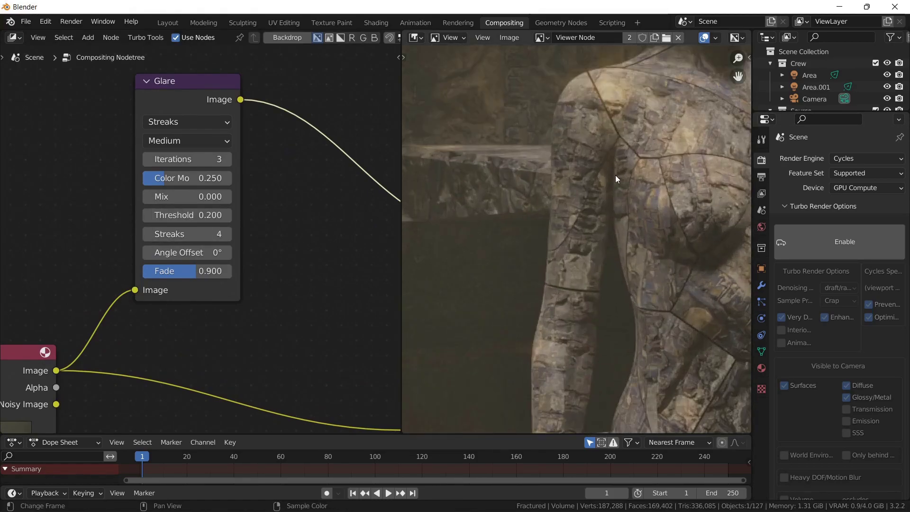
- Try the Fog Glow type on the Glare node with its threshold at 0
left_click(152, 125)
left_click(182, 172)
scroll(548, 263, "down", 1)
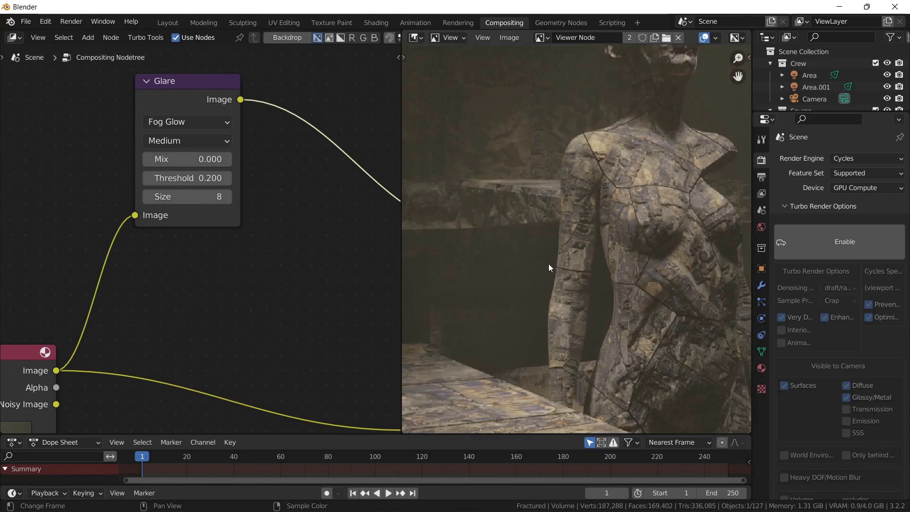
left_click_drag(208, 178, 190, 177)
left_click(197, 177)
type("0")
key("Return")
scroll(508, 258, "down", 3)
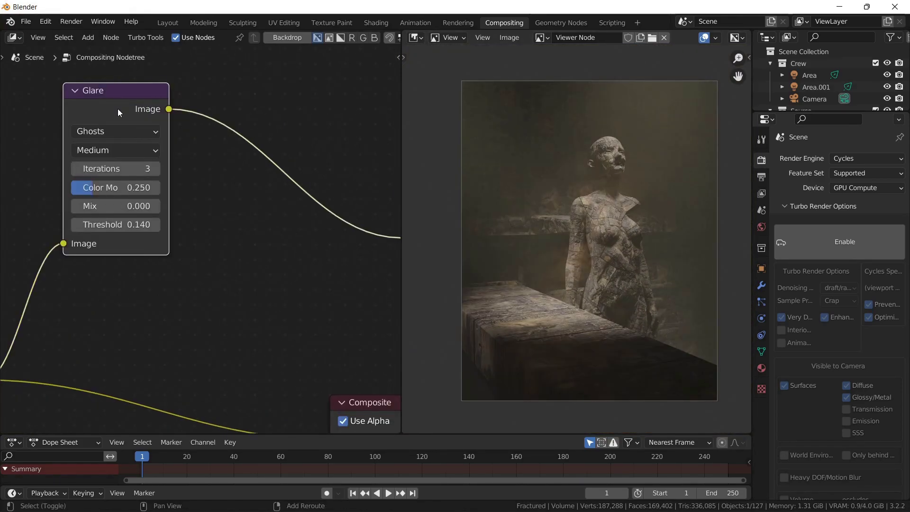
- Duplicate the Ghosts Glare node onto its output link, change the copy to Streaks, and set its threshold to 0.45
key("shift+d")
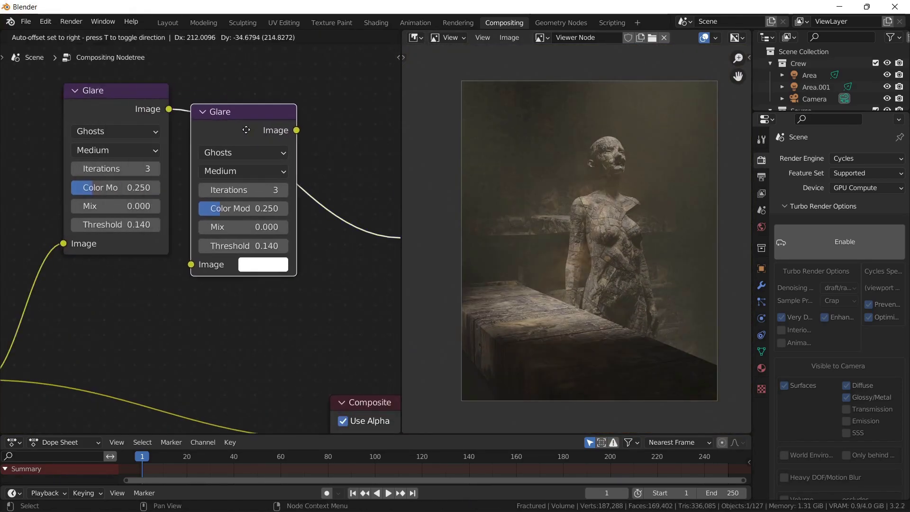
left_click(257, 138)
left_click(257, 141)
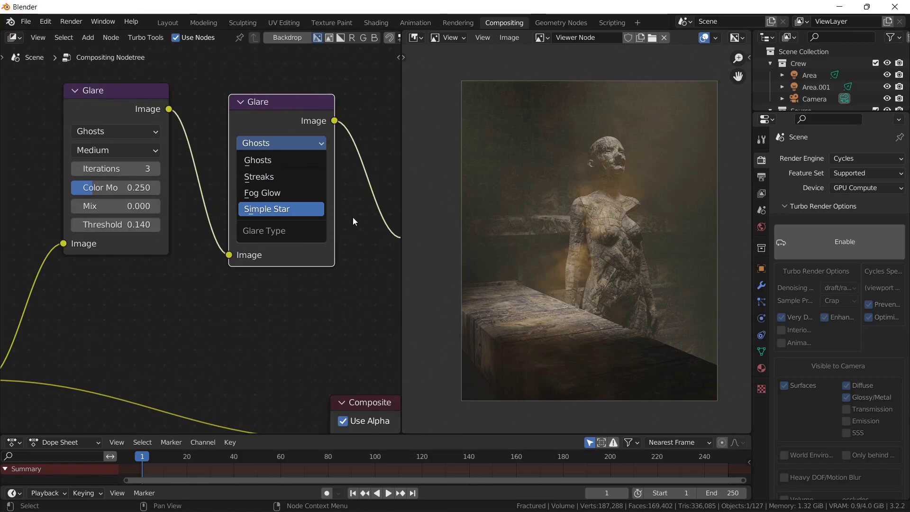
left_click(286, 180)
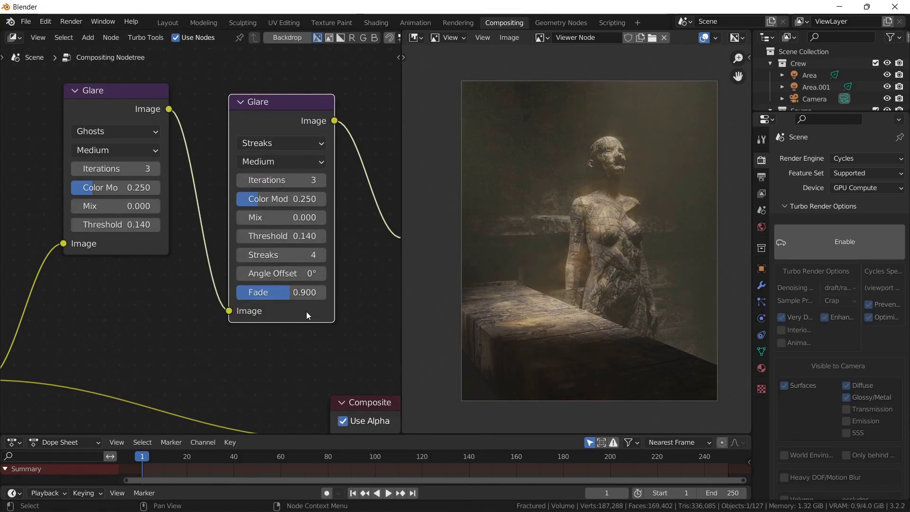
mouse_move(284, 236)
left_mouse_down()
mouse_move(315, 236)
mouse_move(296, 237)
left_mouse_up()
- Insert a Lens Distortion node between the Streaks Glare and the Viewer, and enable its Jitter option
middle_click_drag(295, 237, 171, 208)
key("shift+a")
left_click(192, 220)
type("le")
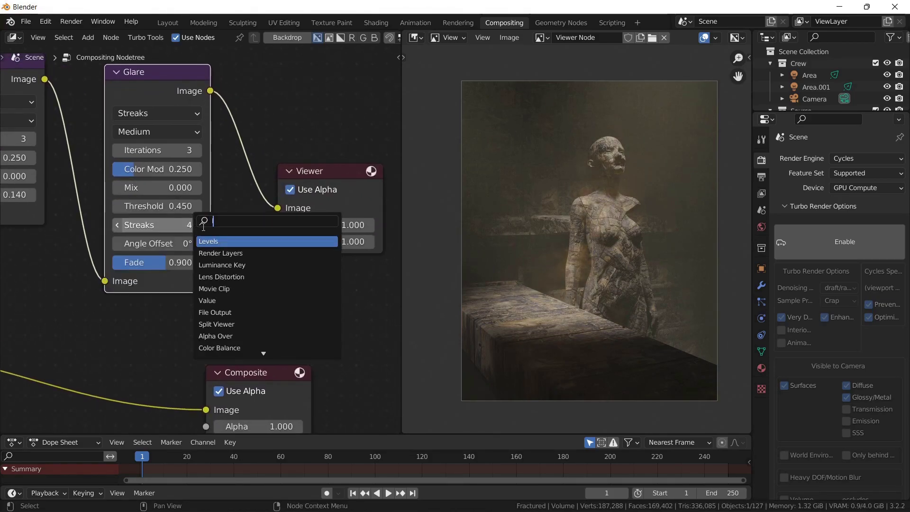
left_click(229, 253)
left_click(293, 147)
left_click(291, 180)
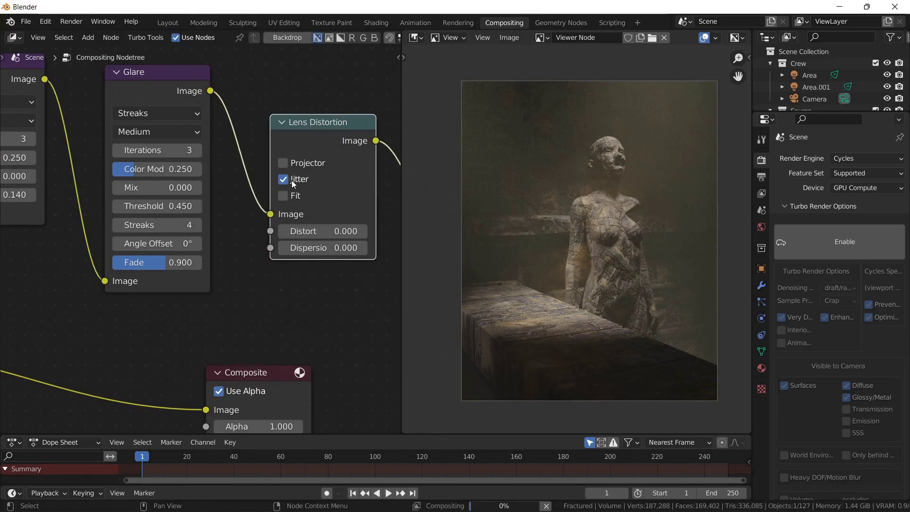
- Try a Lens Distortion dispersion of 0.1 and check the color fringing across the whole preview image
scroll(549, 186, "up", 4)
scroll(518, 179, "up", 1)
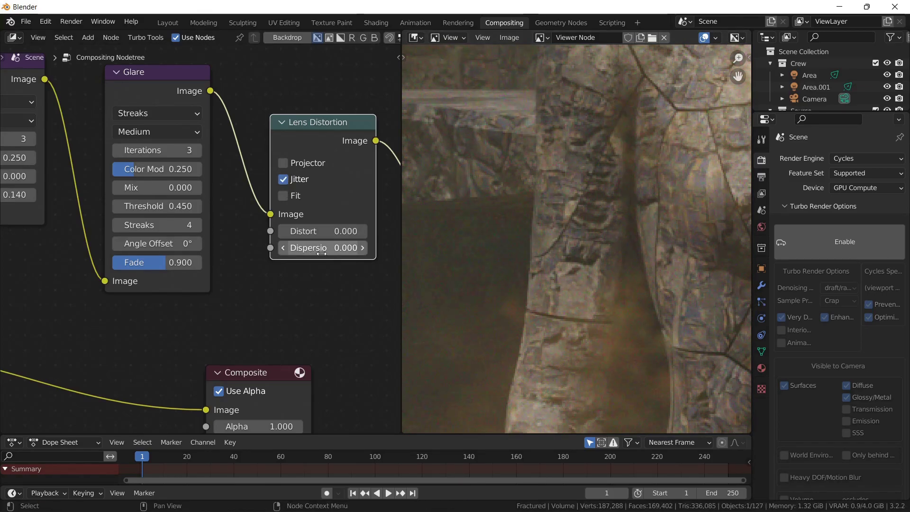
left_click(363, 247)
scroll(570, 310, "down", 5)
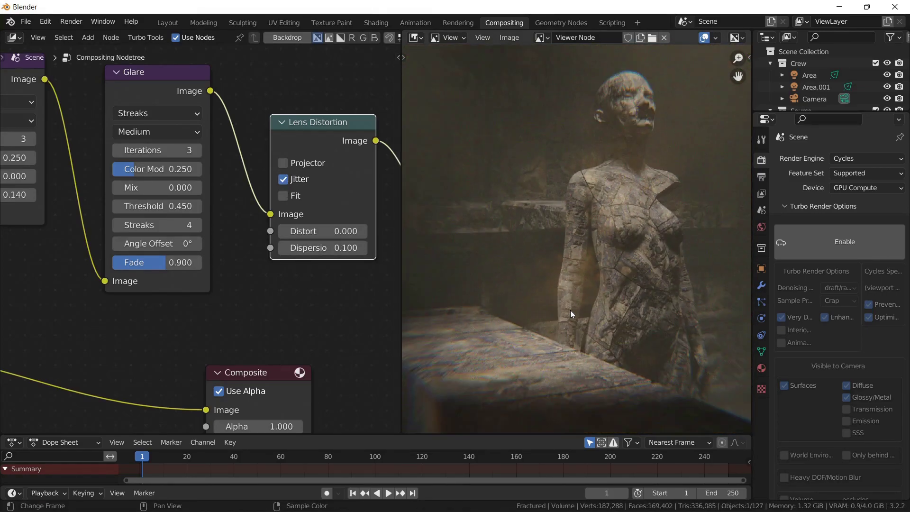
scroll(570, 310, "down", 2)
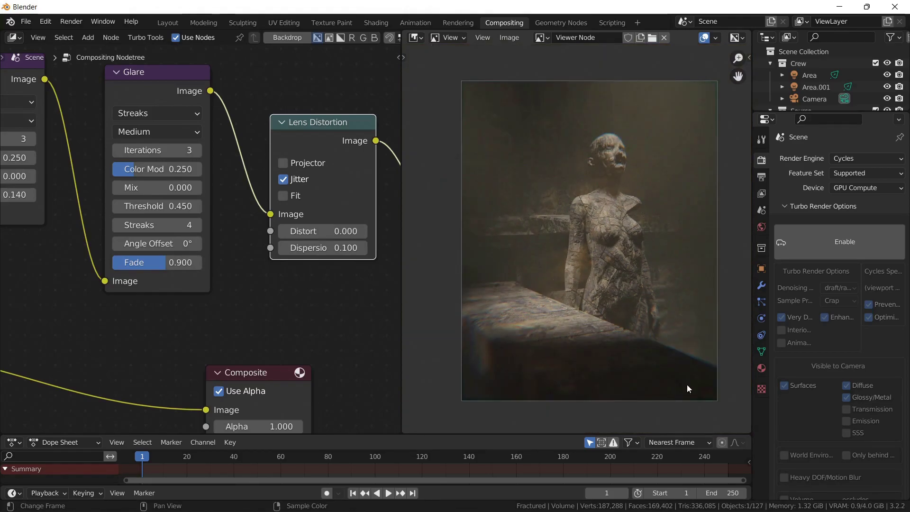
- Set the Lens Distortion dispersion to 0.05
left_click(330, 247)
type("0.05")
key("Return")
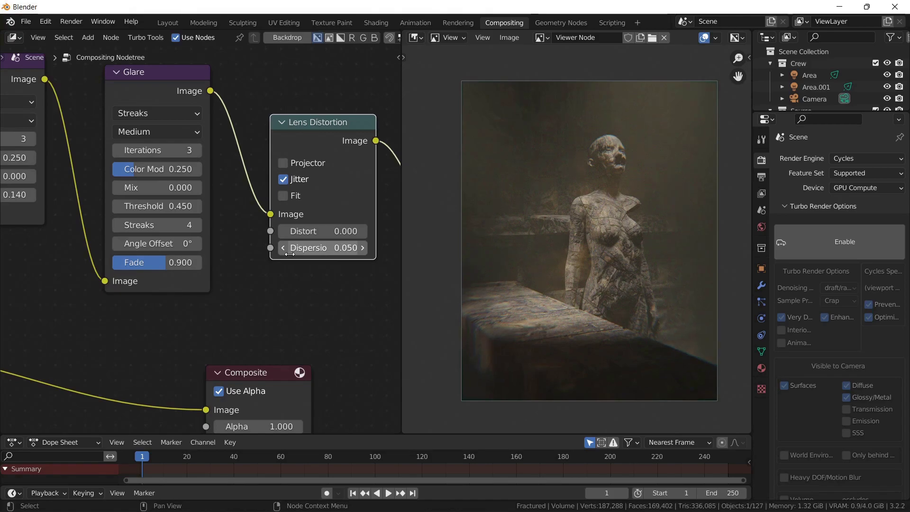
- Switch the Lens Distortion node's Fit option on and back off to compare the preview
middle_click_drag(273, 277, 243, 265)
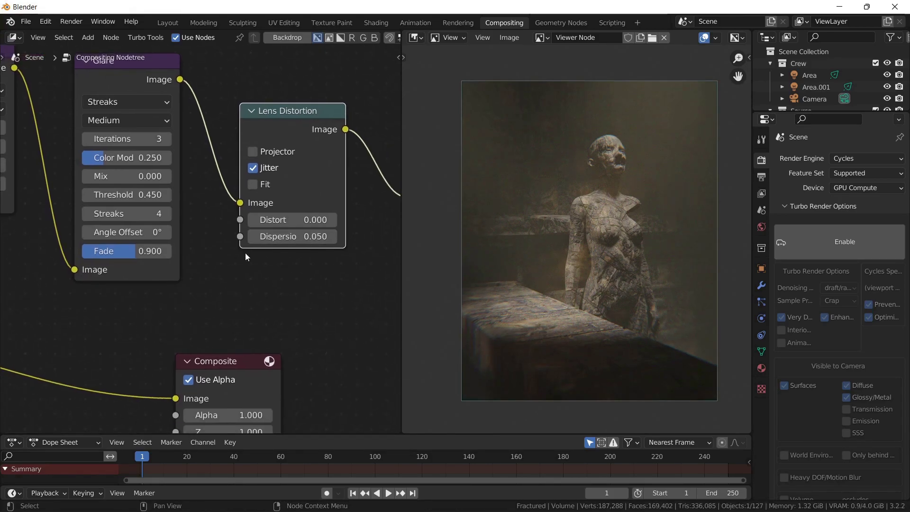
left_click(251, 187)
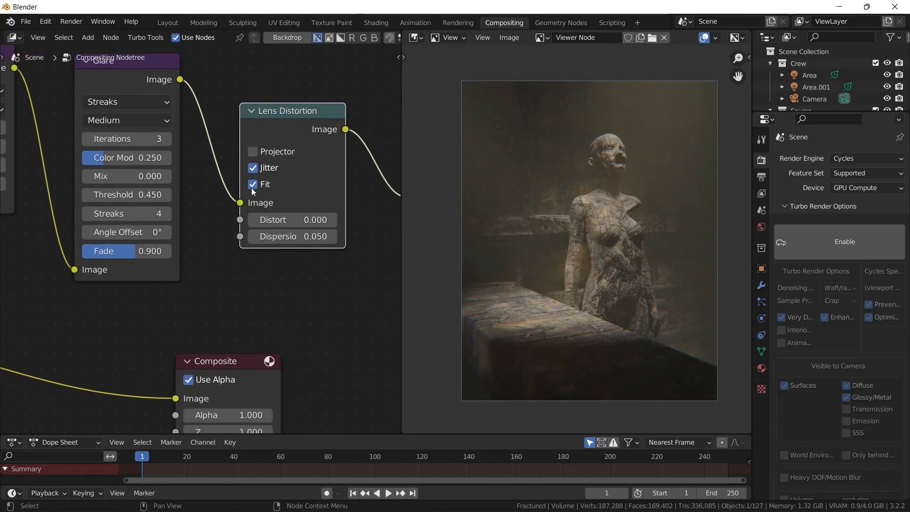
left_click(251, 187)
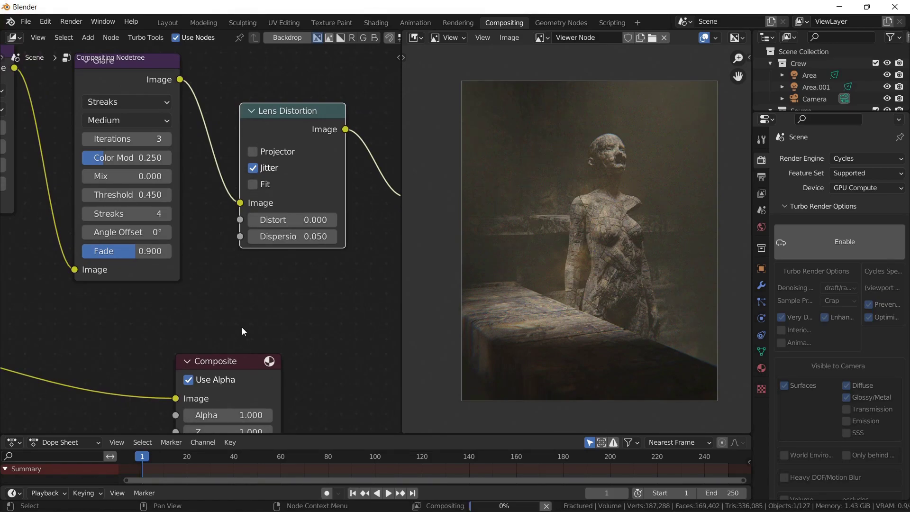
- Duplicate the Streaks Glare node and insert the copy on the link before the Lens Distortion node
scroll(562, 252, "down", 3)
middle_click_drag(197, 102, 240, 122)
left_click(238, 122)
key("shift+d")
left_click(387, 124)
middle_click_drag(388, 125, 275, 124)
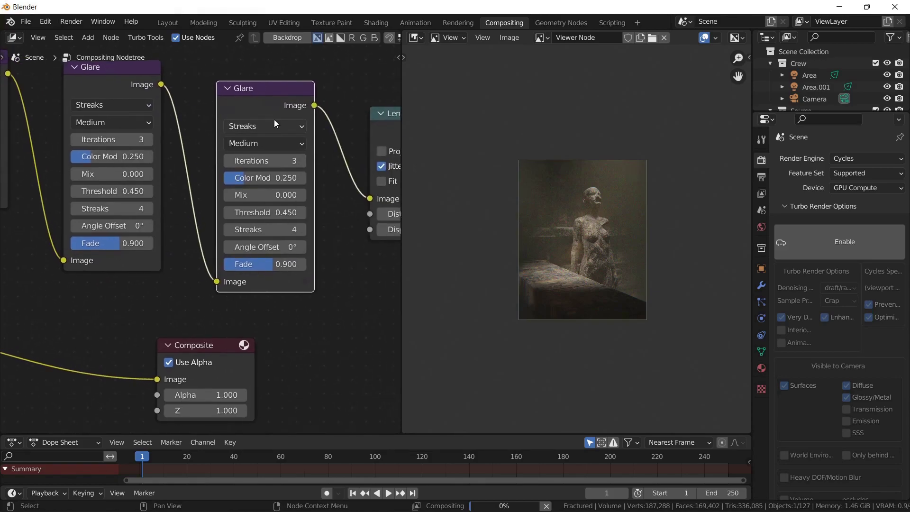
- Change the third Glare node to Fog Glow with a threshold of 0.05 and check the preview
left_click(275, 124)
left_click(270, 174)
middle_click_drag(109, 181, 100, 238)
scroll(571, 282, "up", 5)
left_click_drag(256, 235, 209, 235)
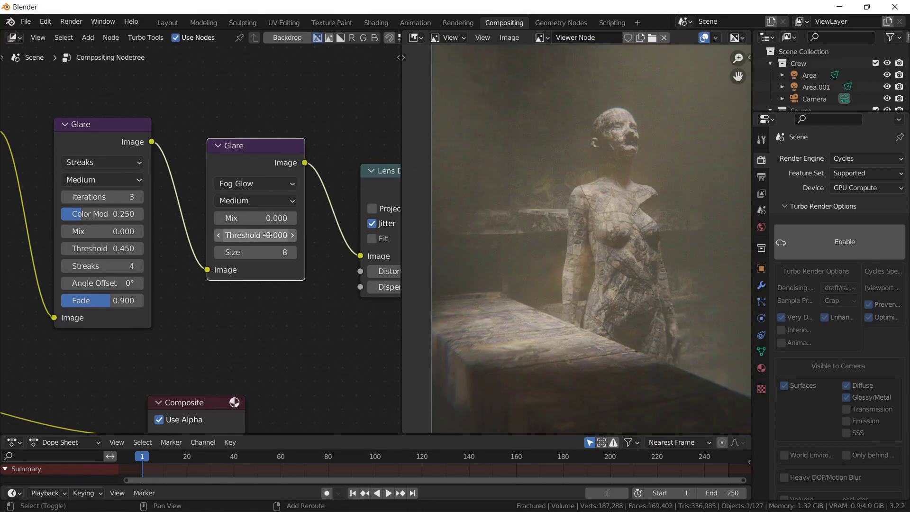
left_click_drag(256, 235, 261, 235)
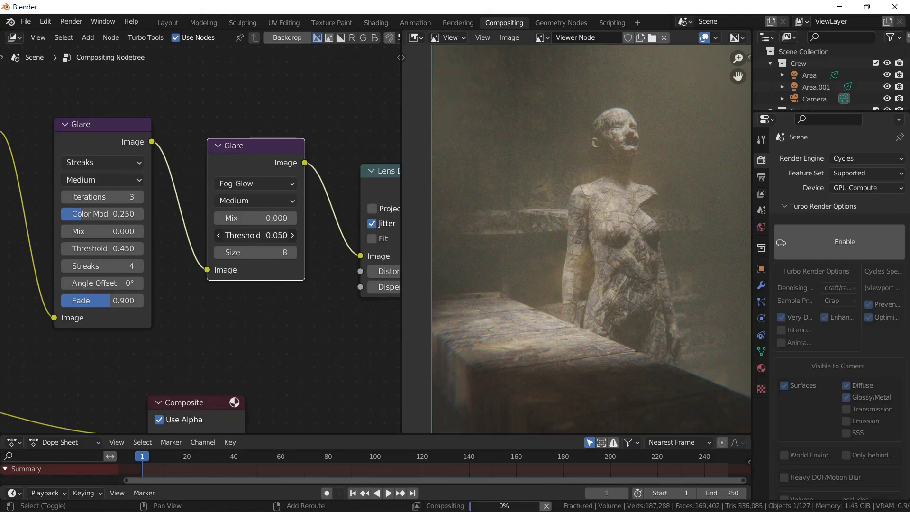
scroll(516, 281, "down", 2)
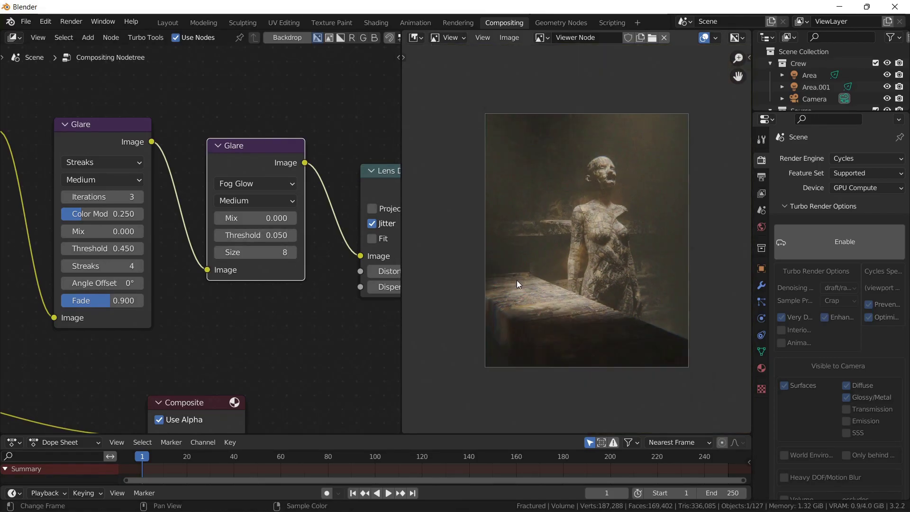
scroll(578, 151, "up", 1)
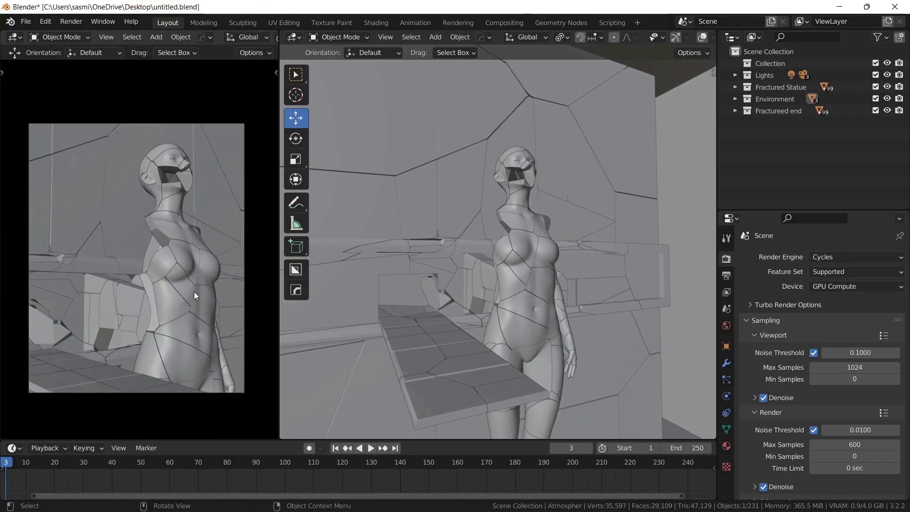
- In the other fractured statue scene, show overlays in the main 3D viewport and switch the camera viewport to rendered shading
middle_click_drag(490, 283, 545, 147)
scroll(602, 38, "down", 4)
left_click(628, 37)
middle_click_drag(441, 260, 460, 81)
middle_click_drag(425, 172, 491, 223)
key("KP_0")
scroll(233, 38, "down", 10)
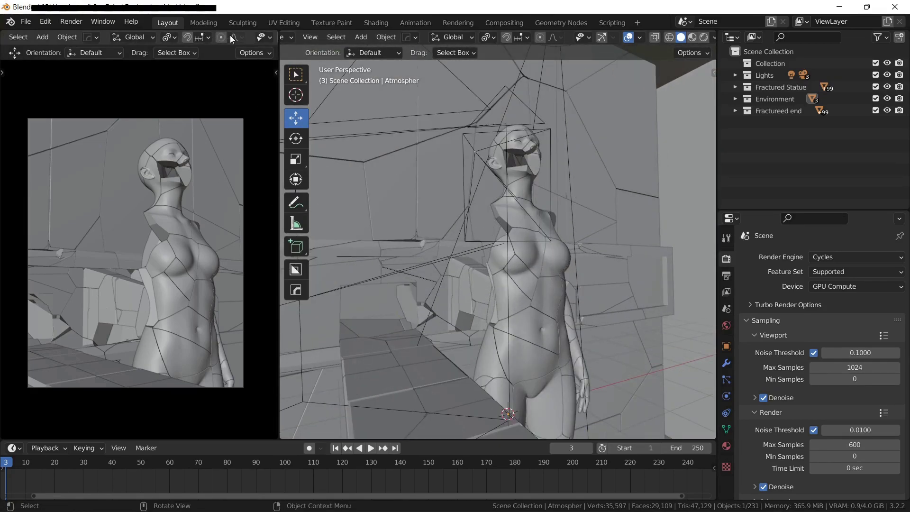
left_click(260, 39)
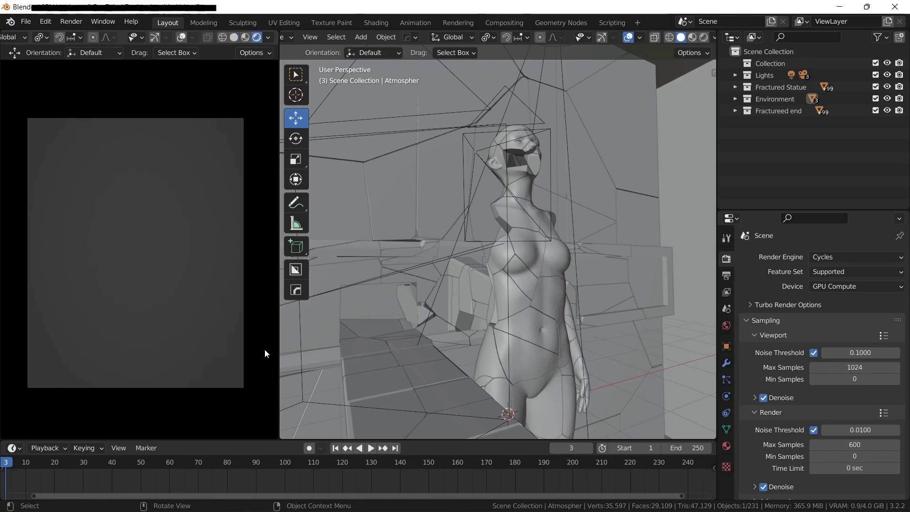